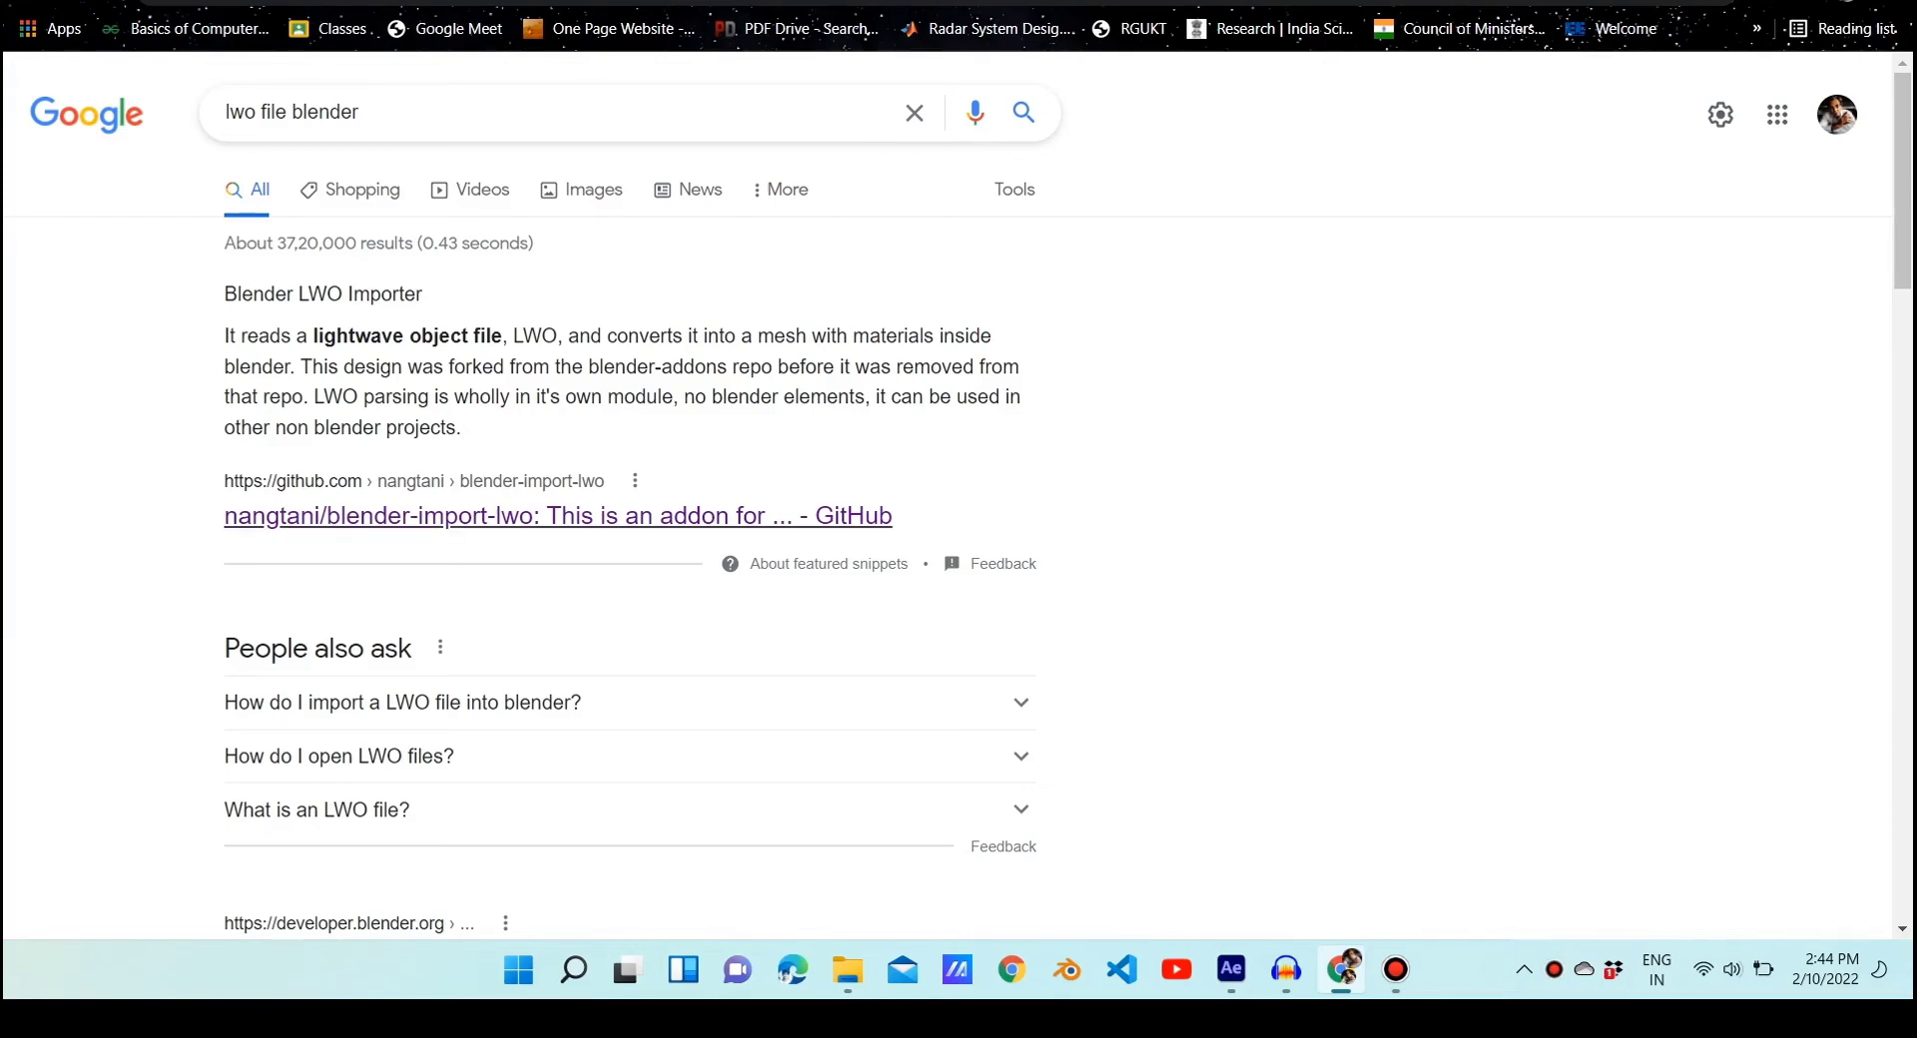
Open the nangtani/blender-import-lwo repository result and go to its releases page from the README
click(559, 516)
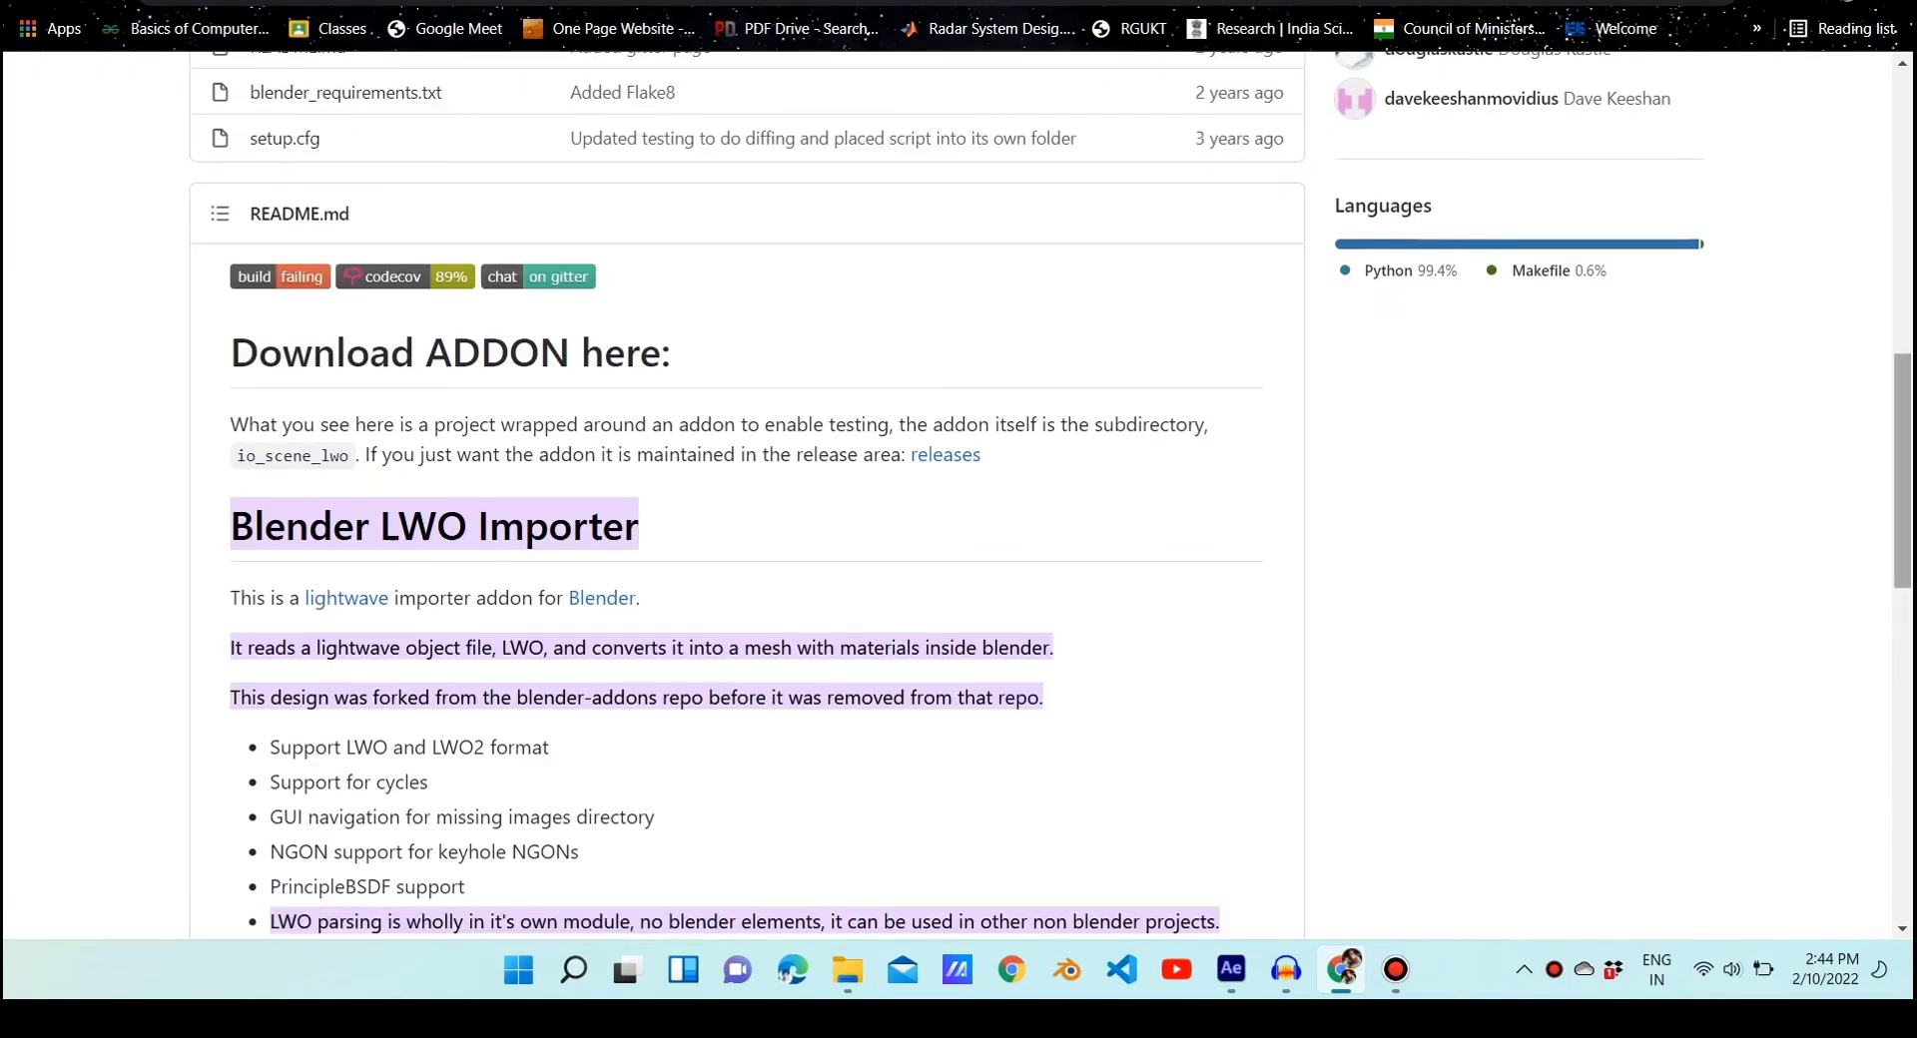
scroll(956, 499, up, 15)
scroll(746, 499, down, 15)
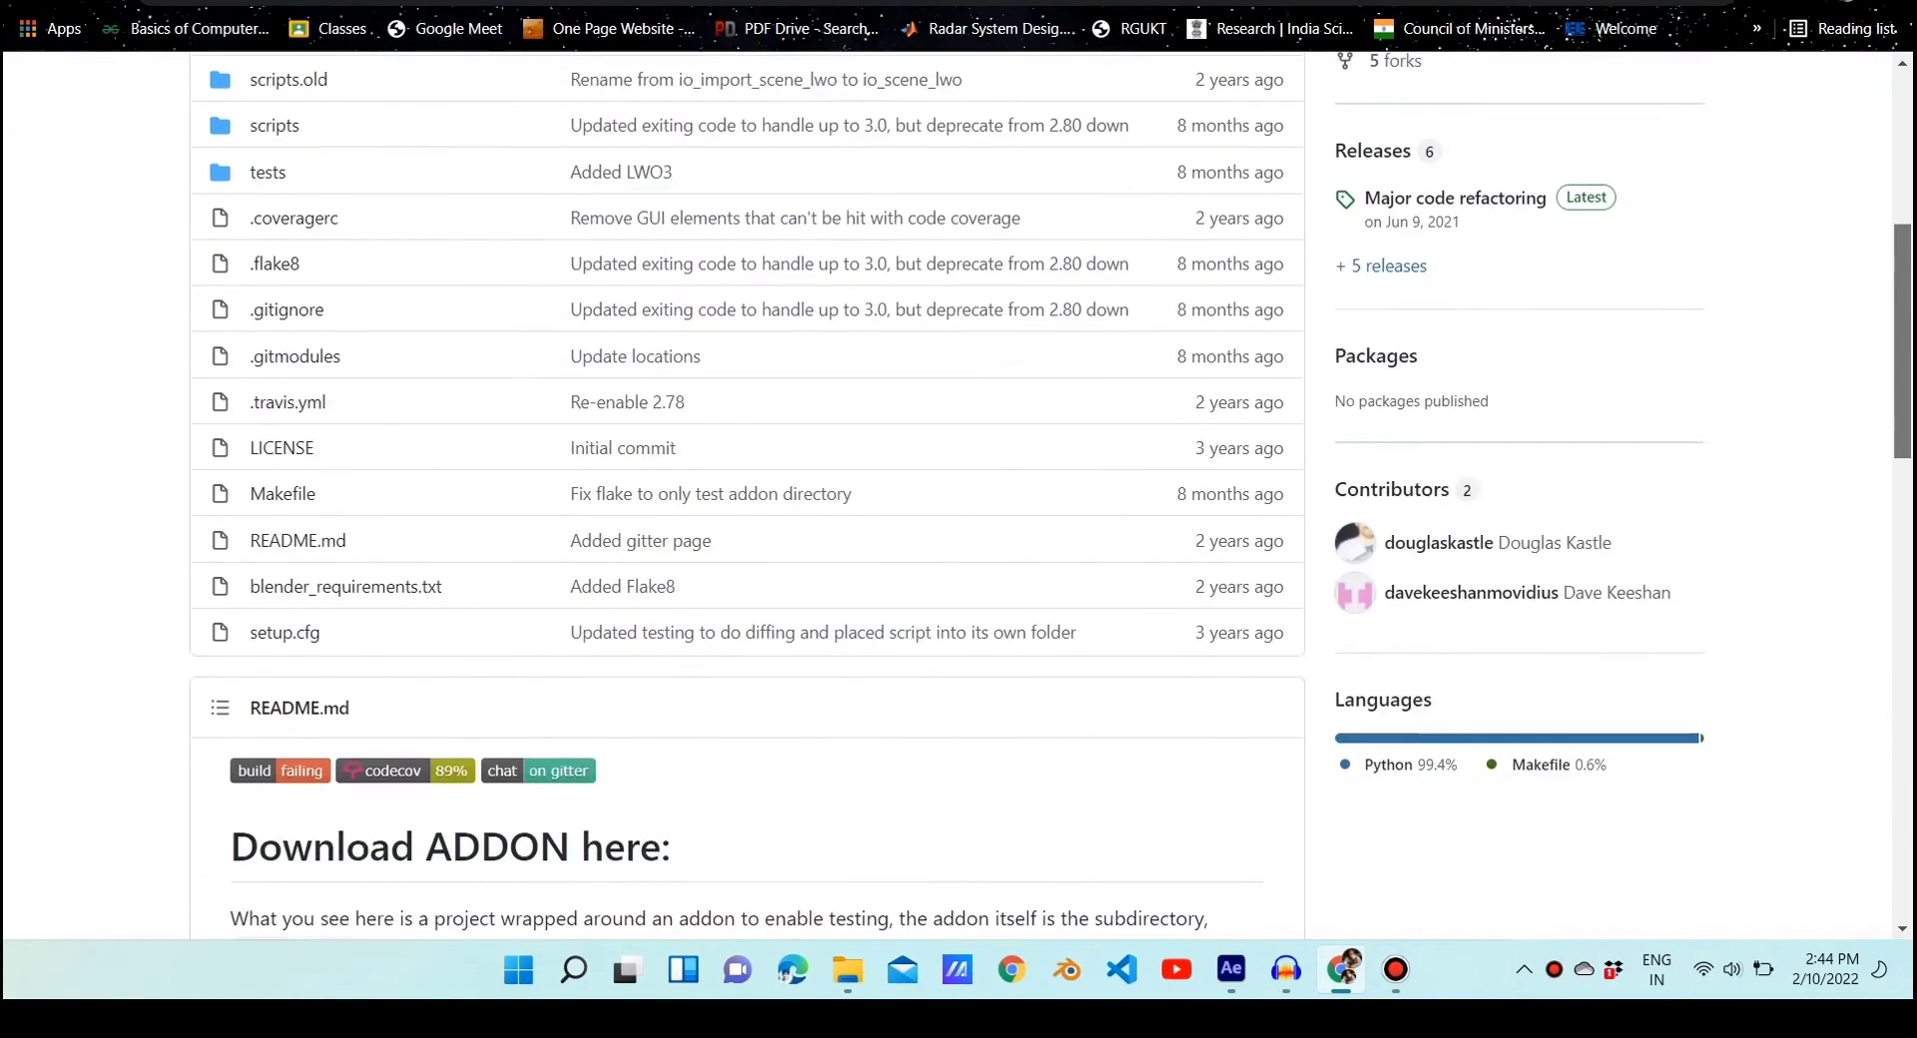
scroll(747, 499, up, 2)
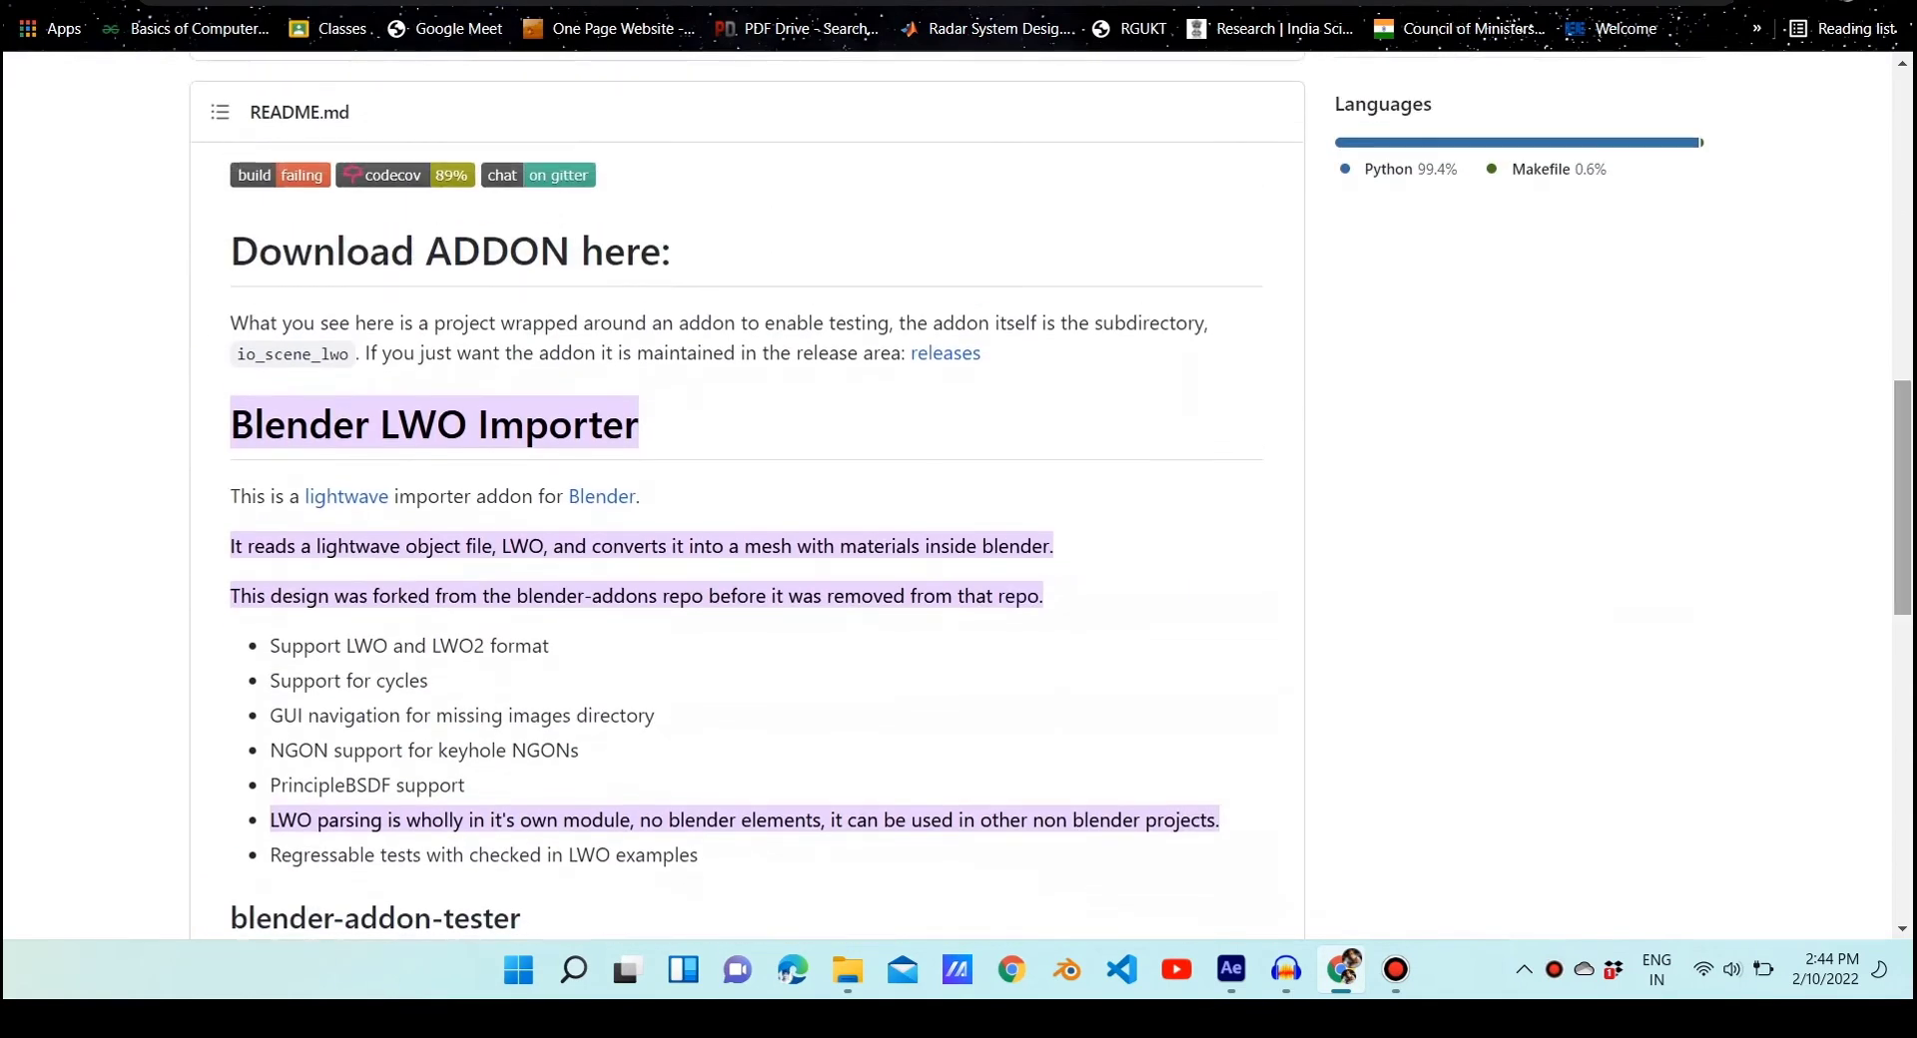
click(945, 353)
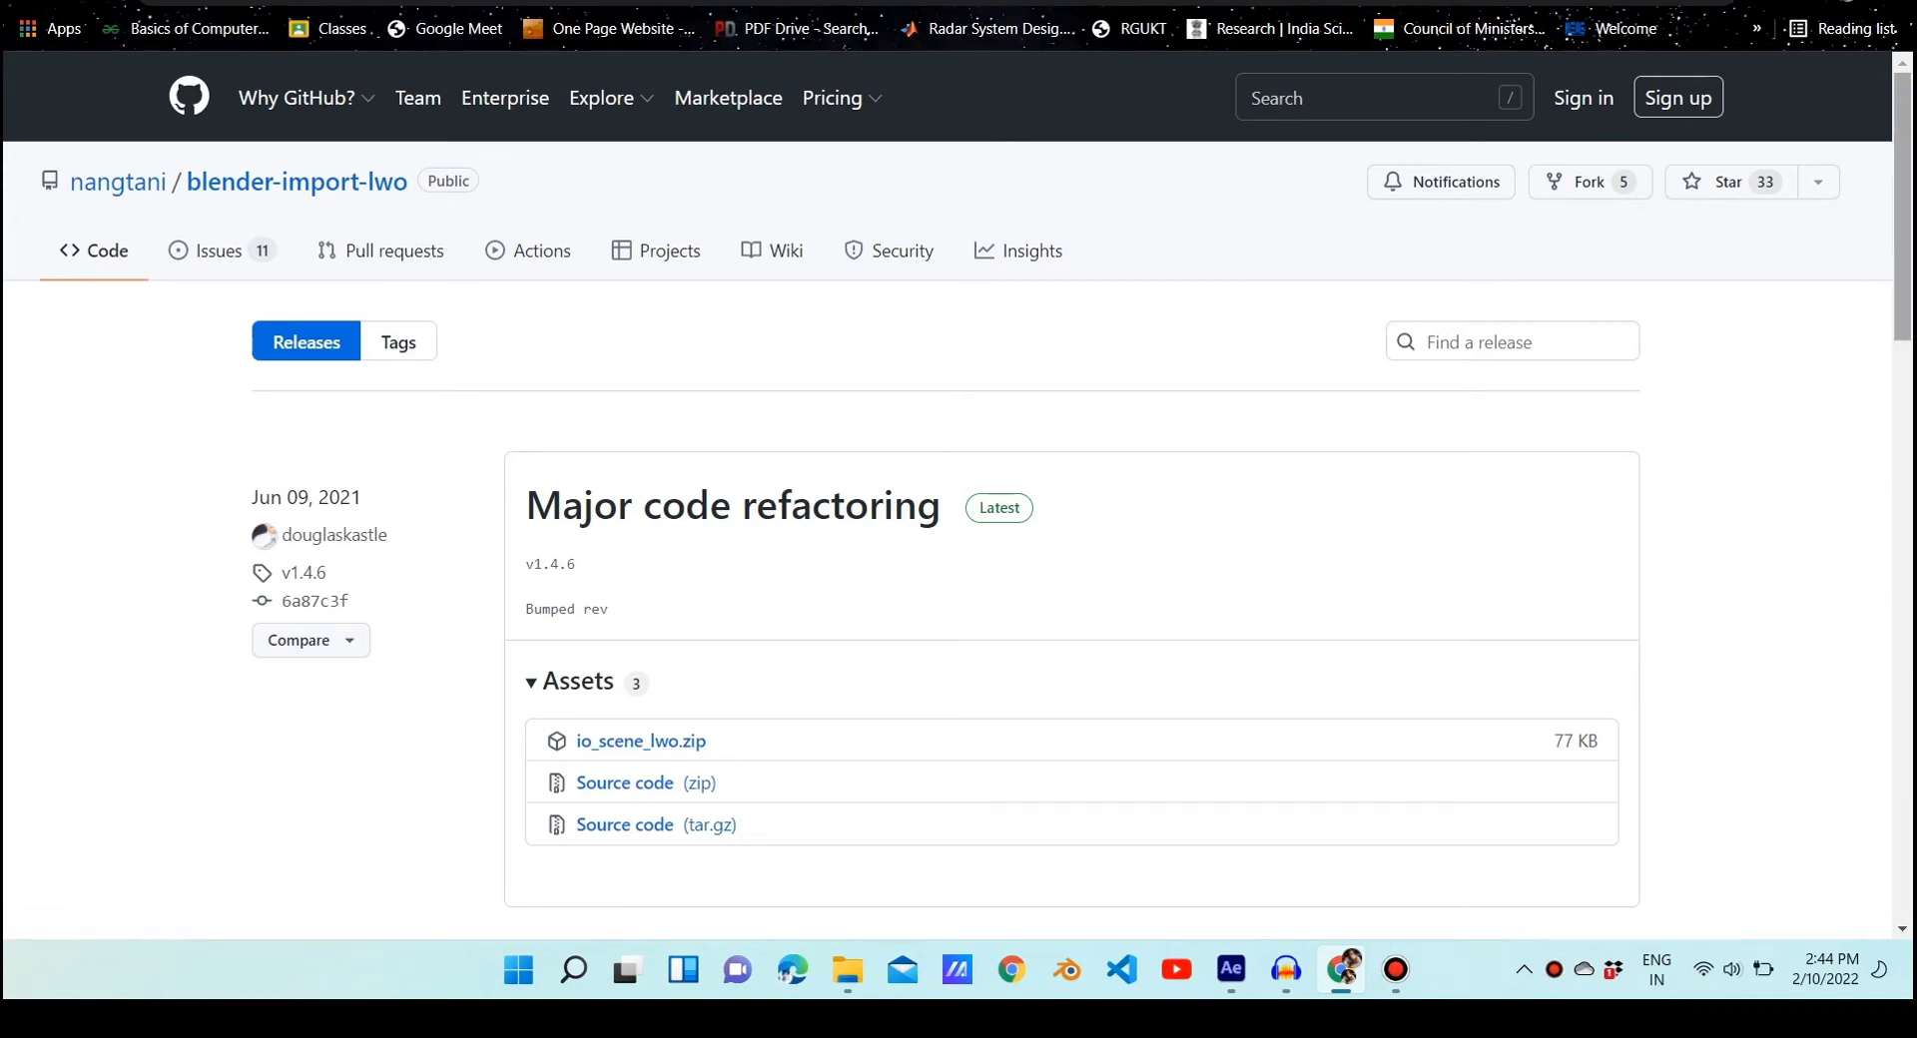
Download io_scene_lwo.zip from the v1.4.6 release and open the archive in WinRAR
scroll(958, 499, down, 1)
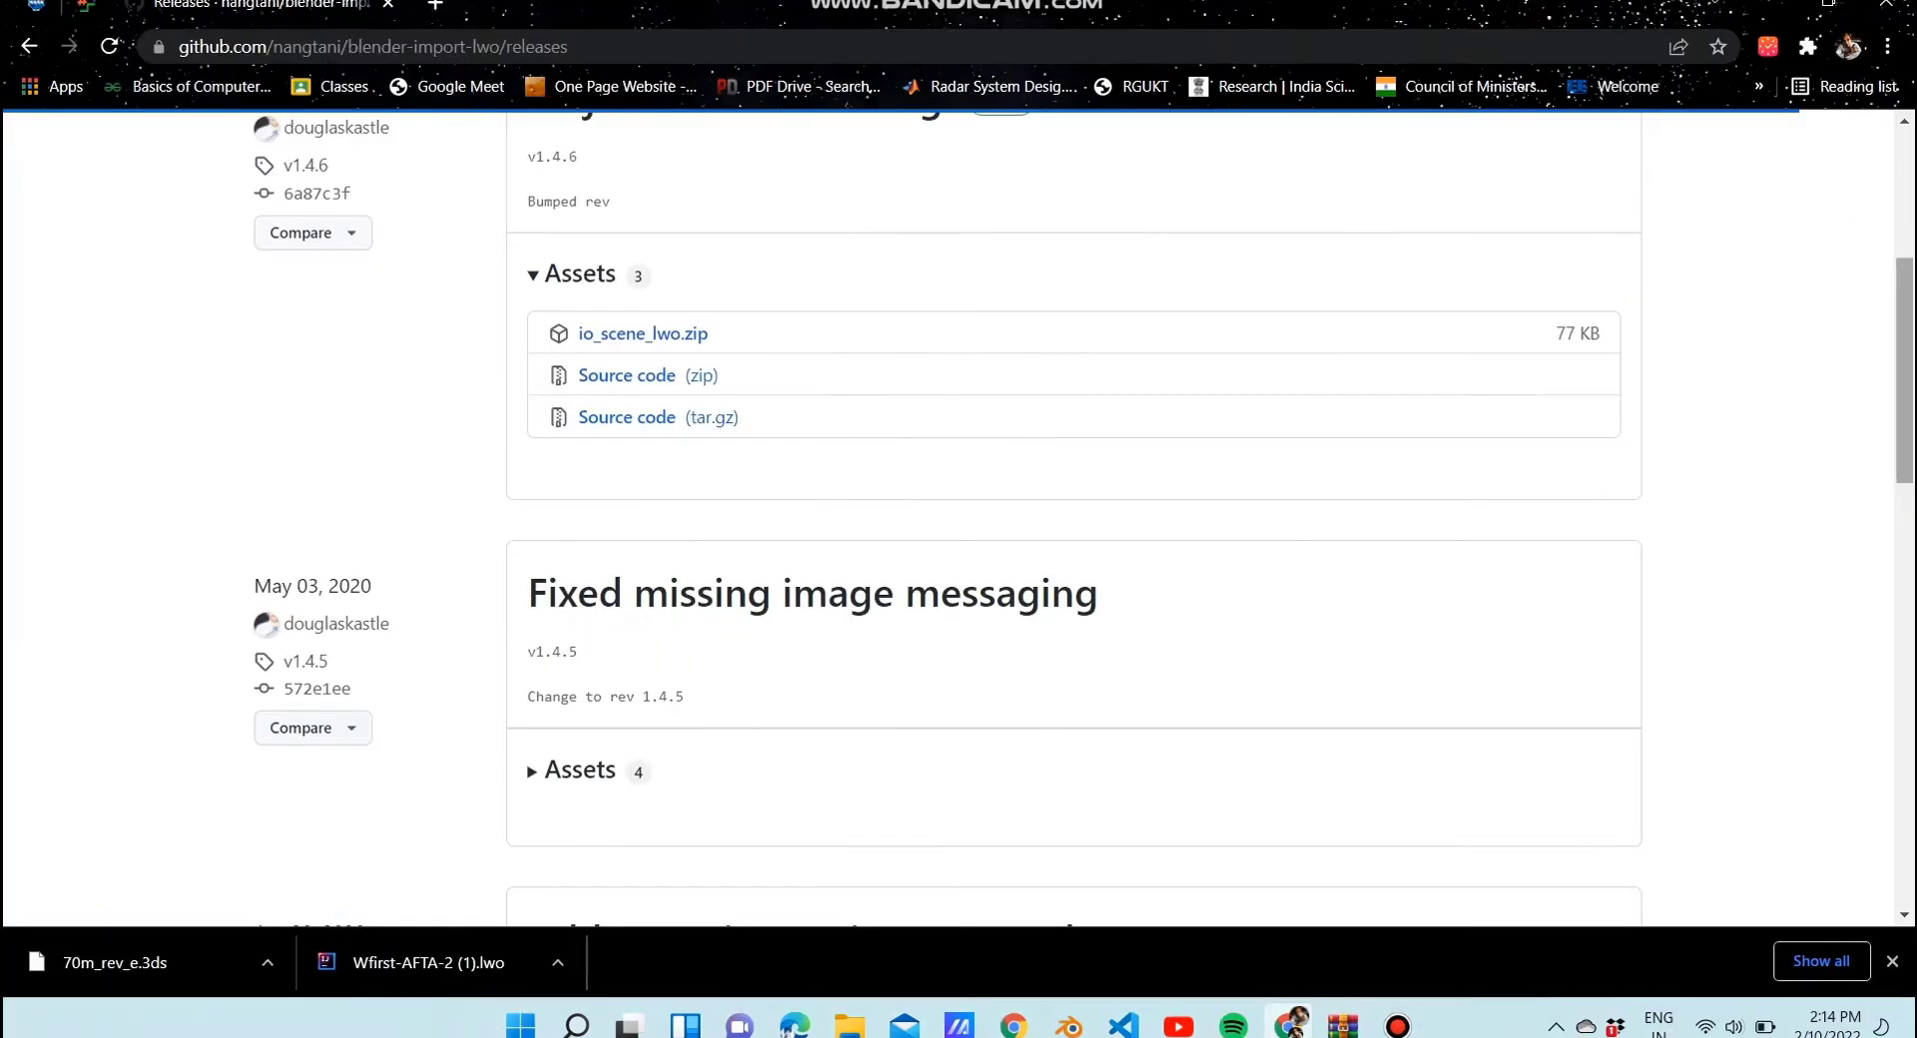
scroll(958, 511, up, 5)
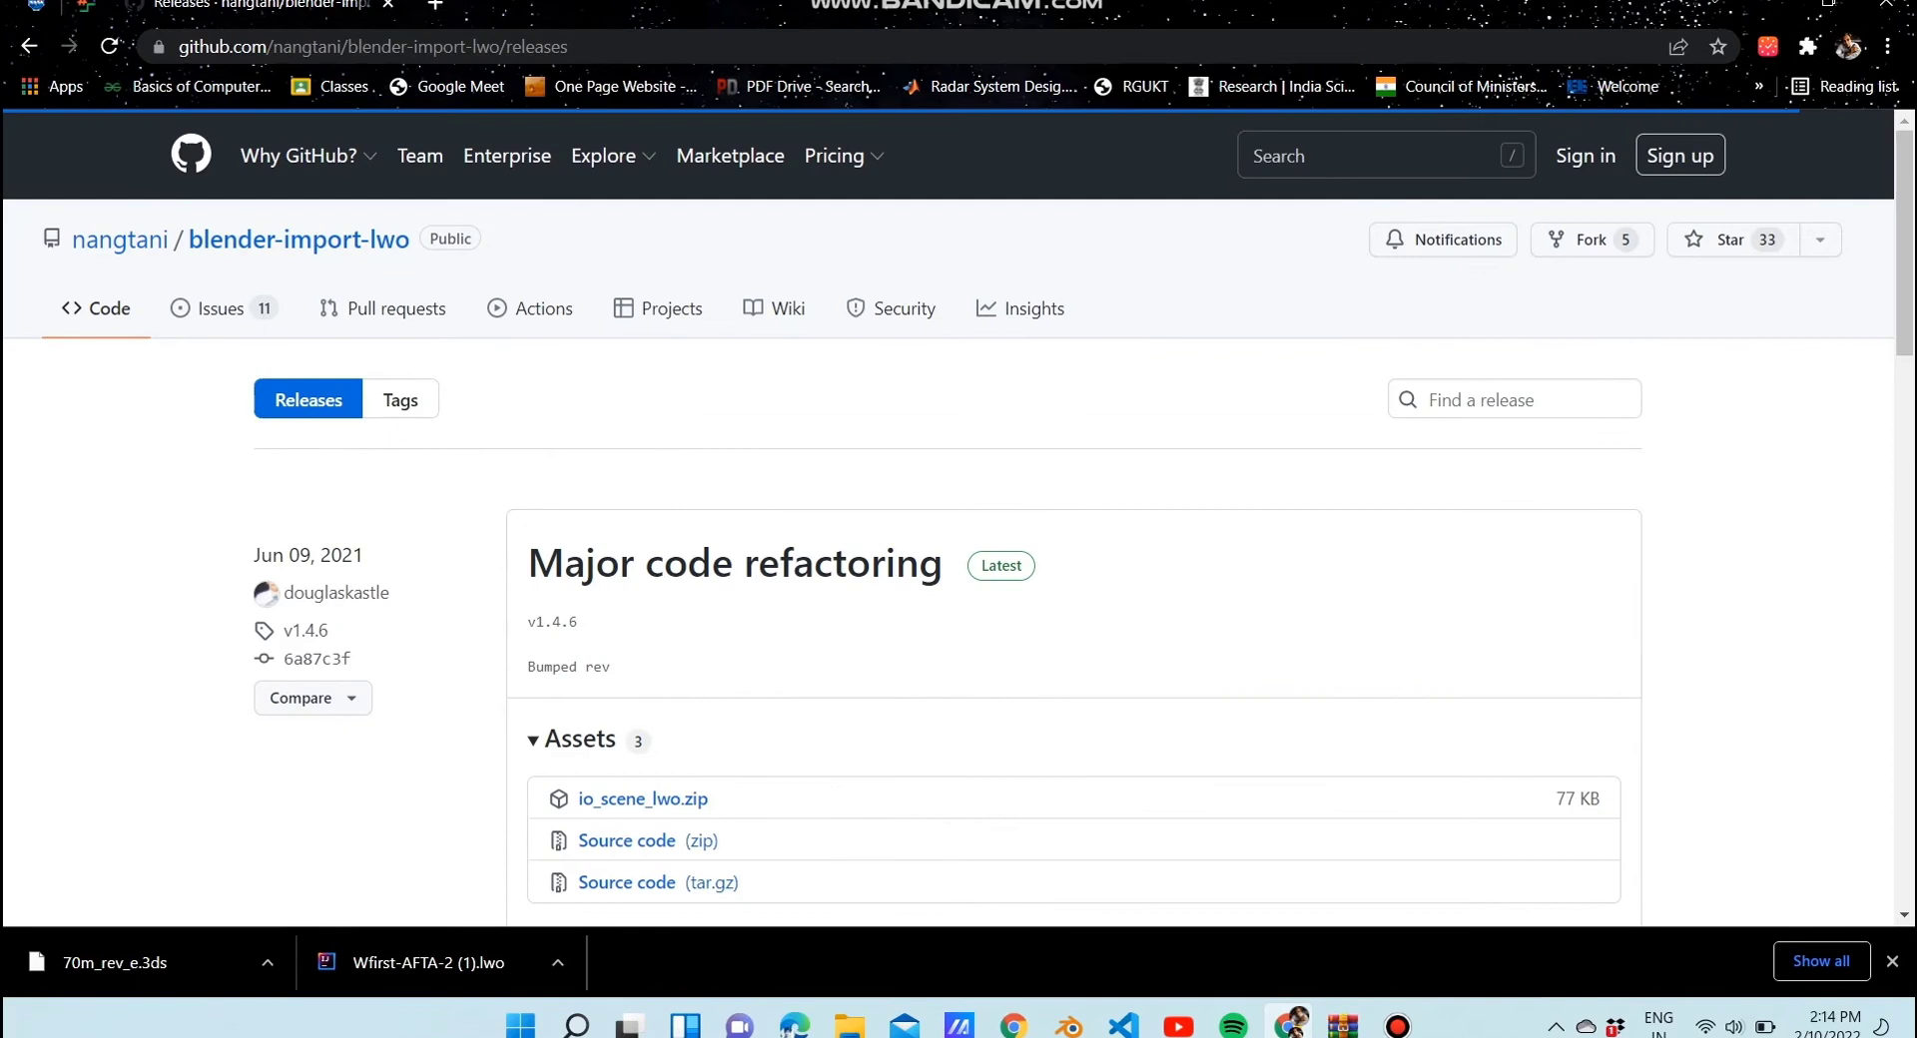
click(643, 798)
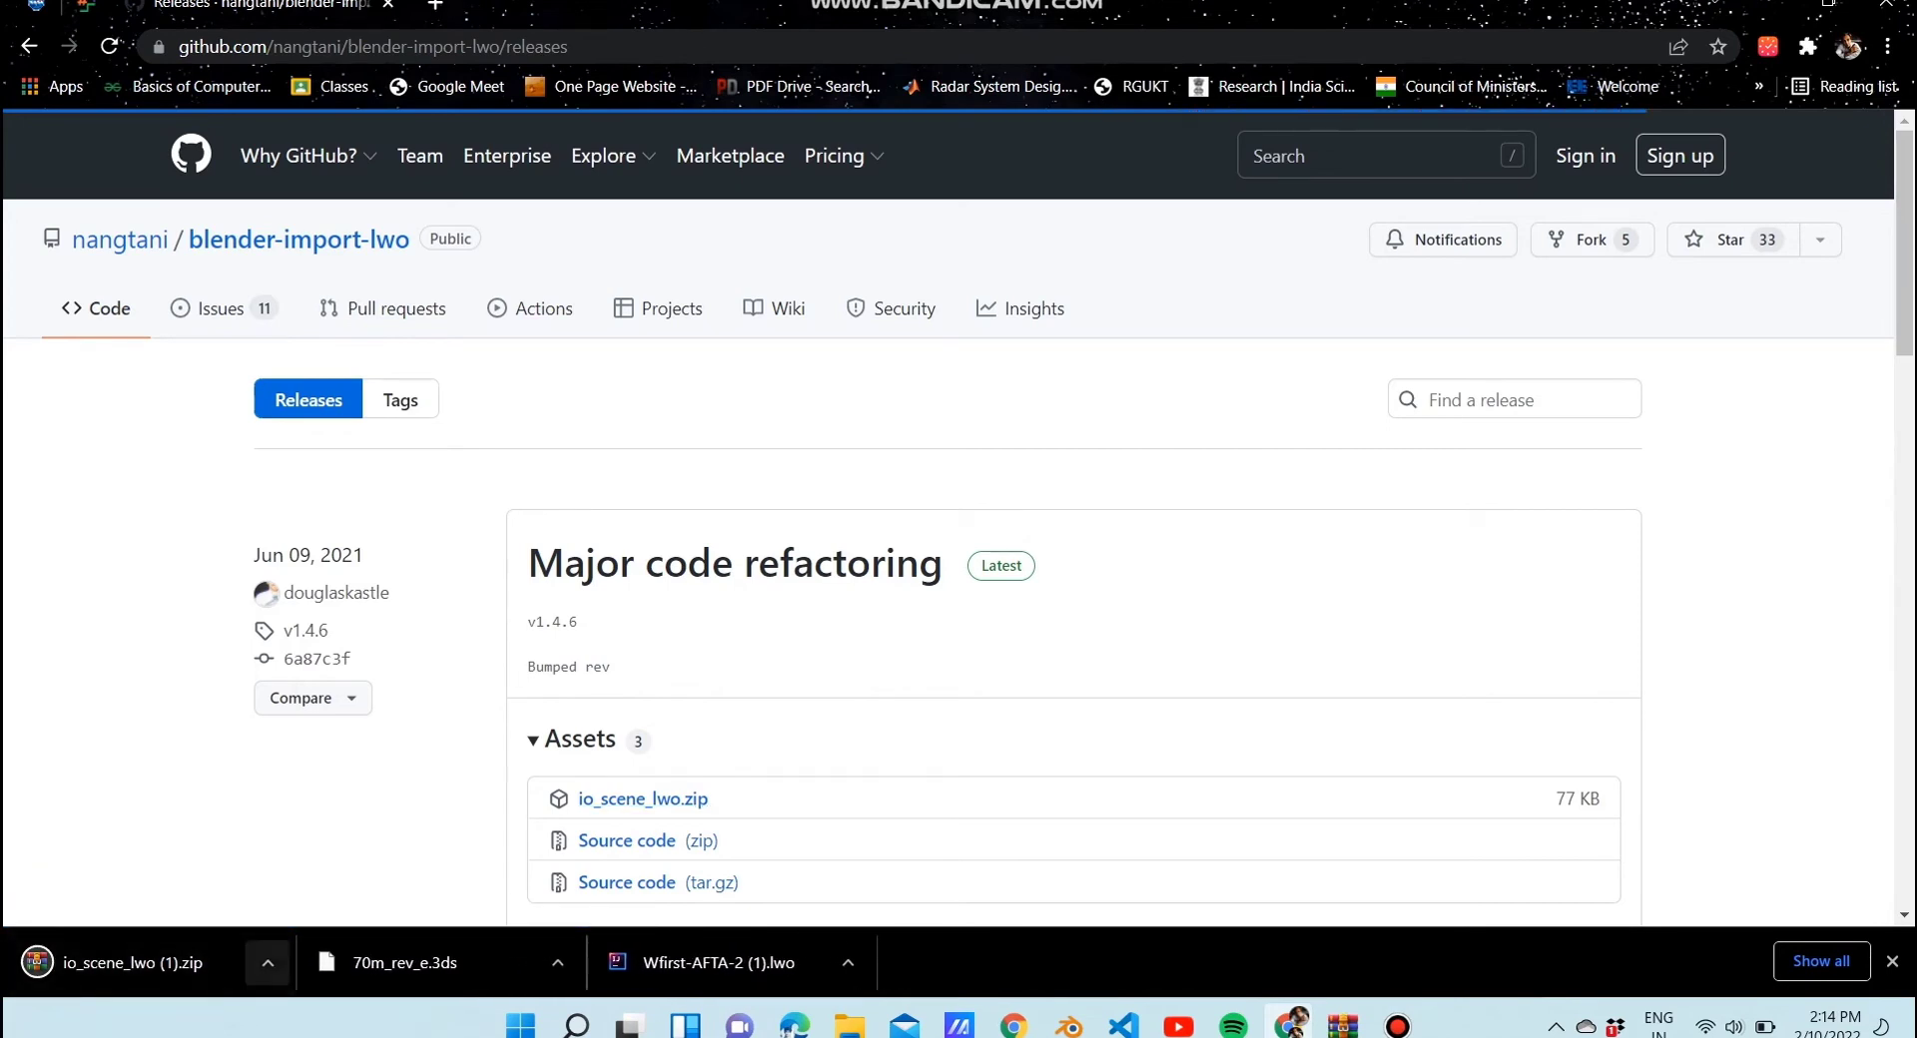
click(268, 963)
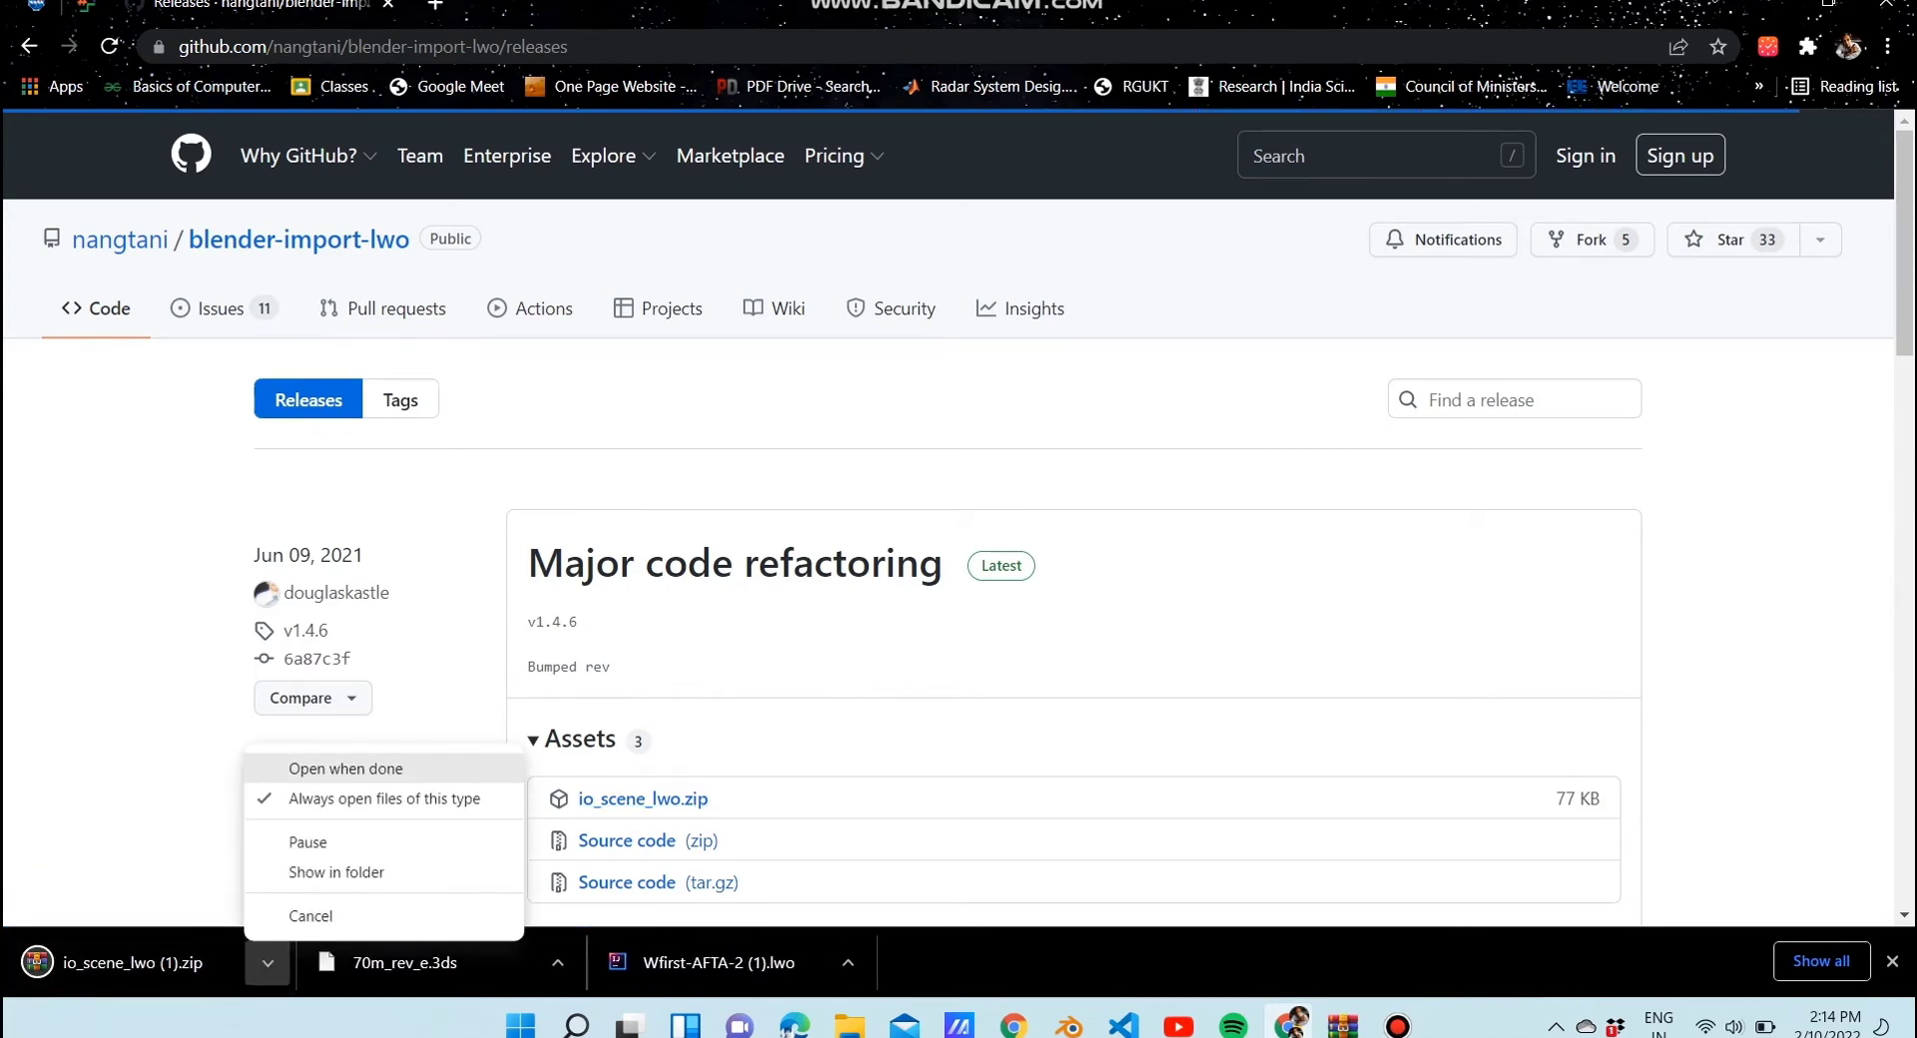
click(346, 768)
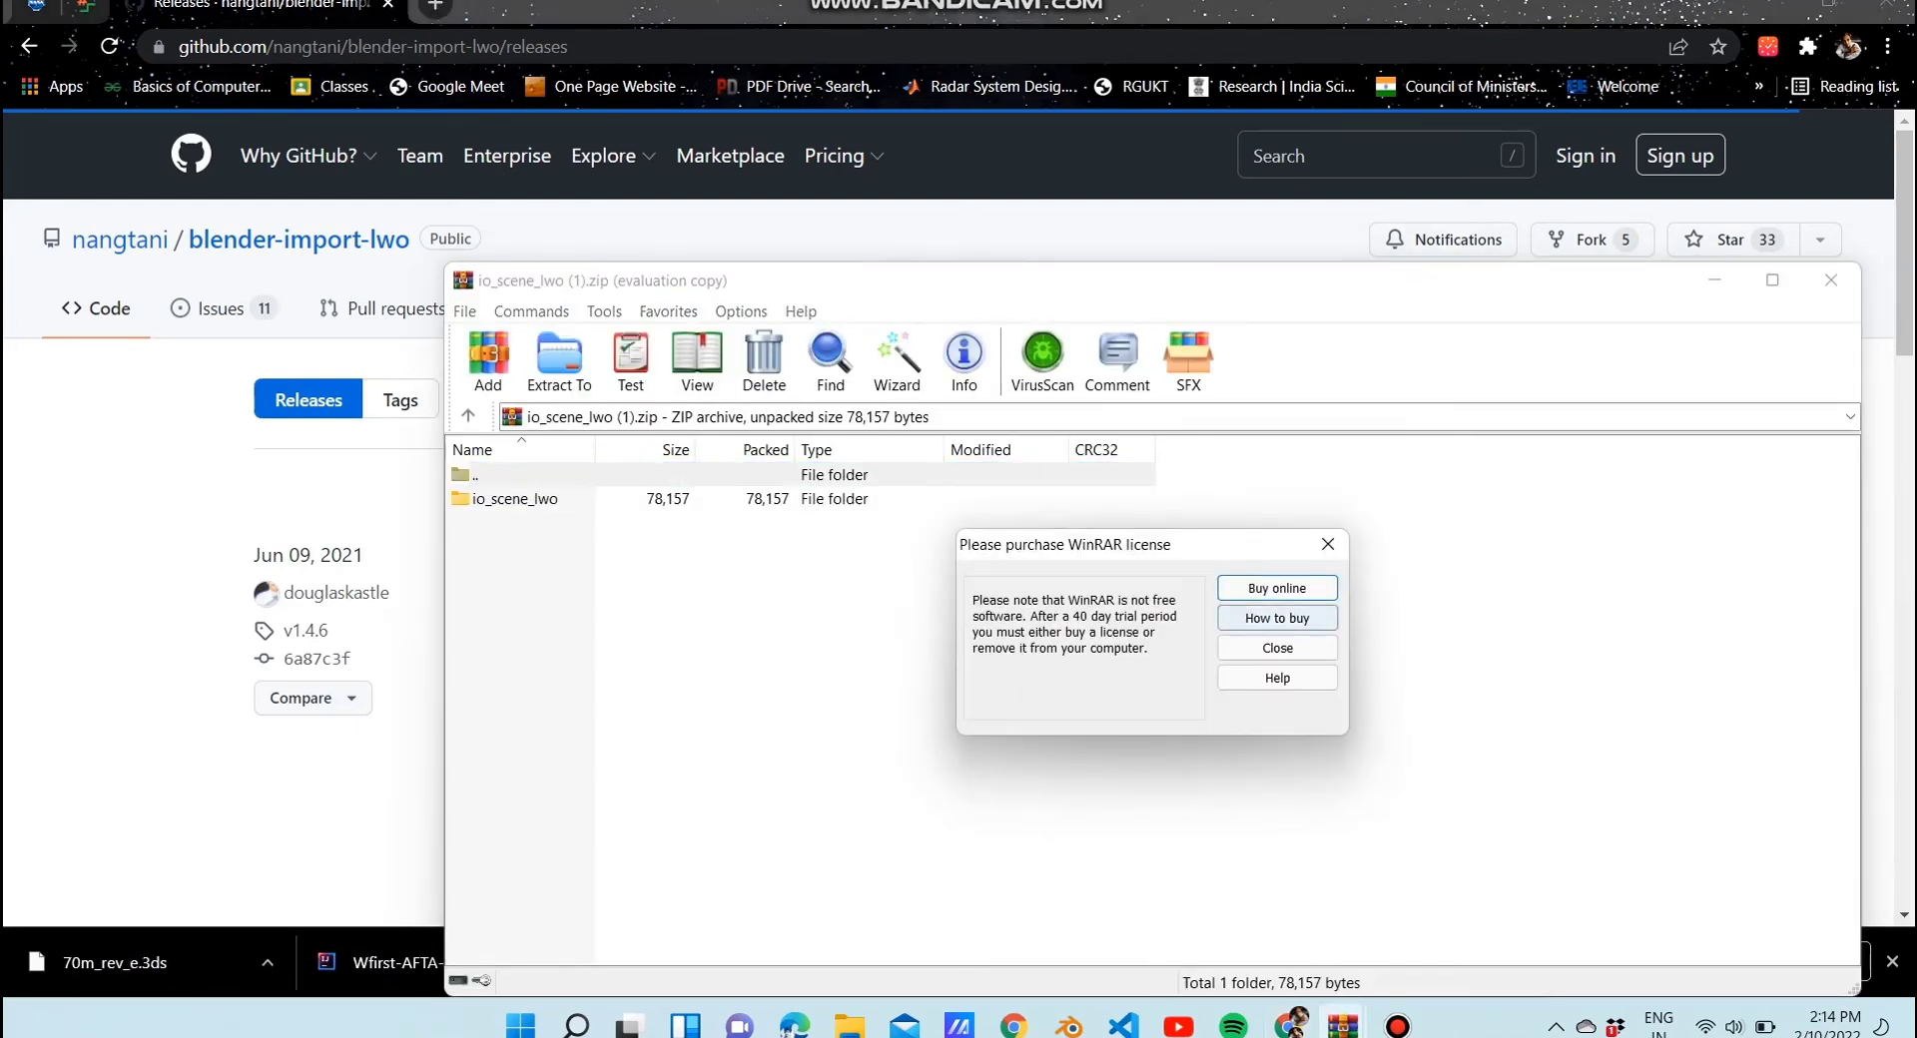
Extract the io_scene_lwo folder into Downloads, then maximize the WinRAR window
click(1277, 648)
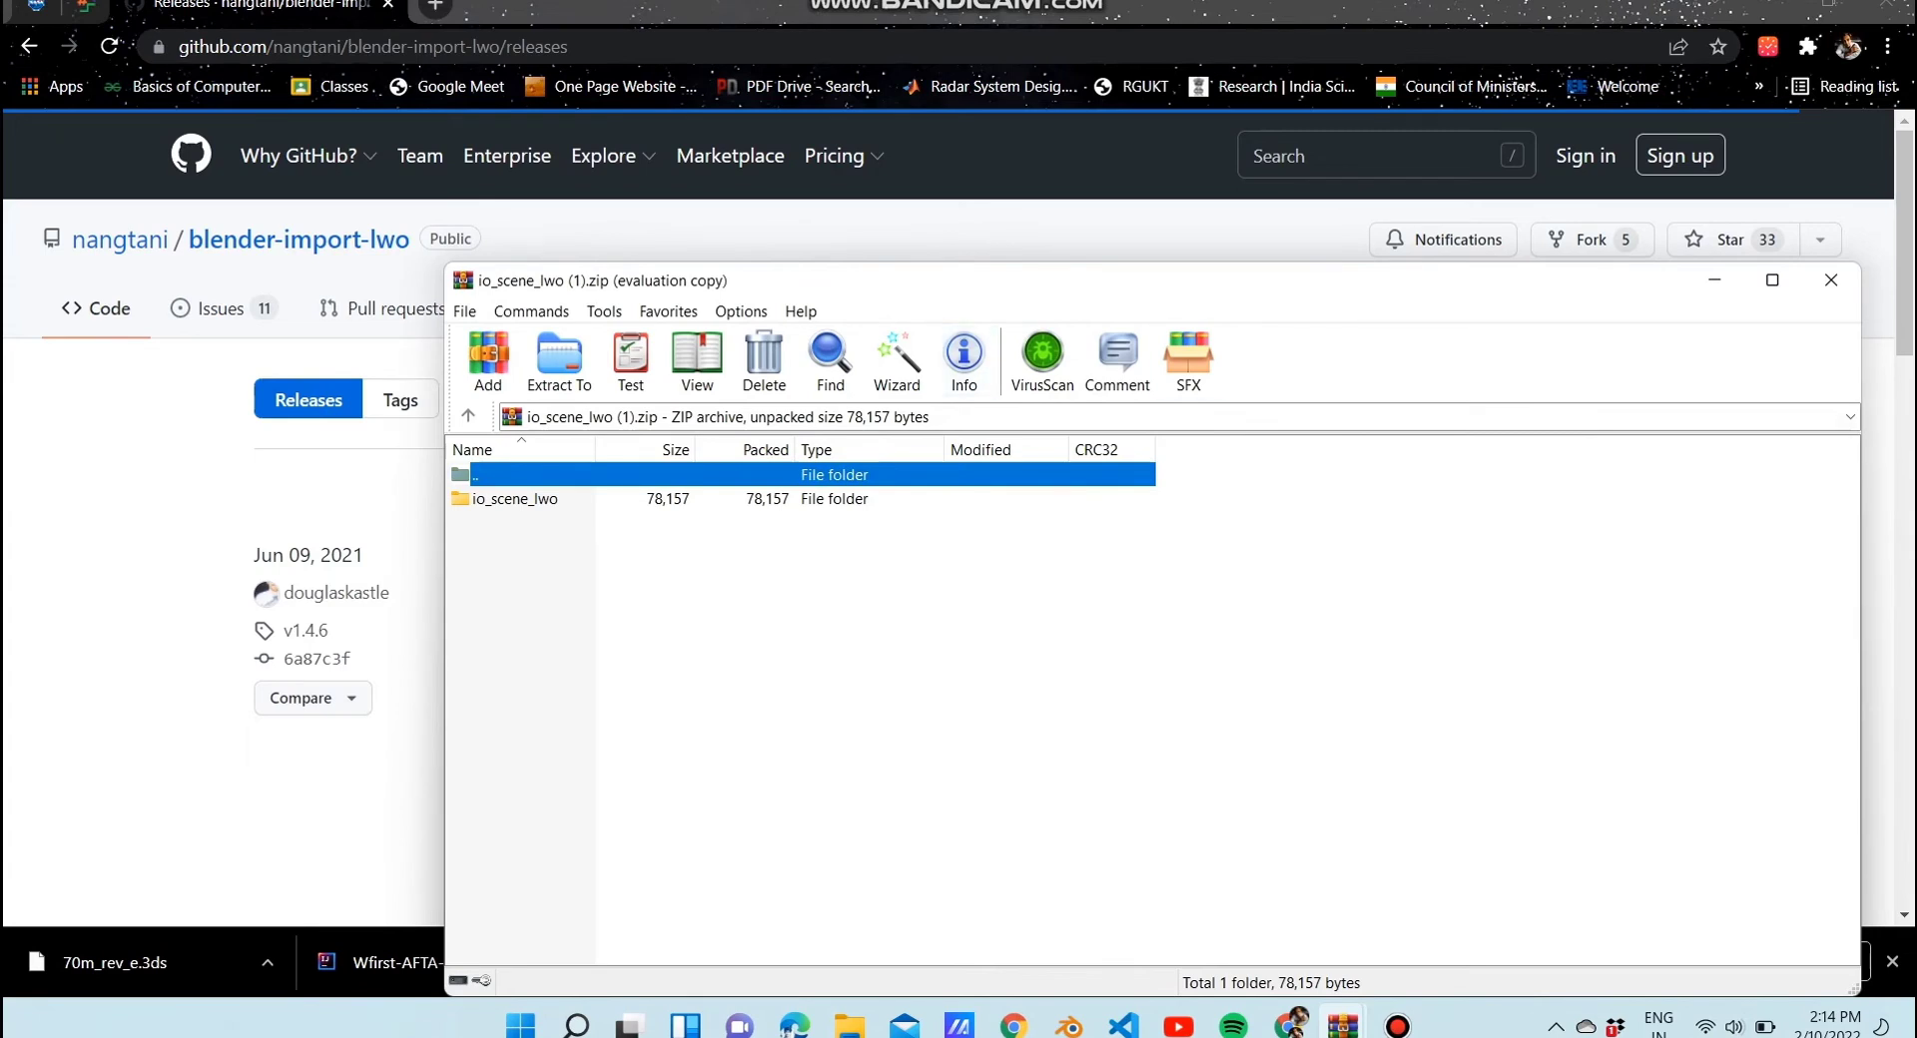
click(511, 498)
right_click(509, 499)
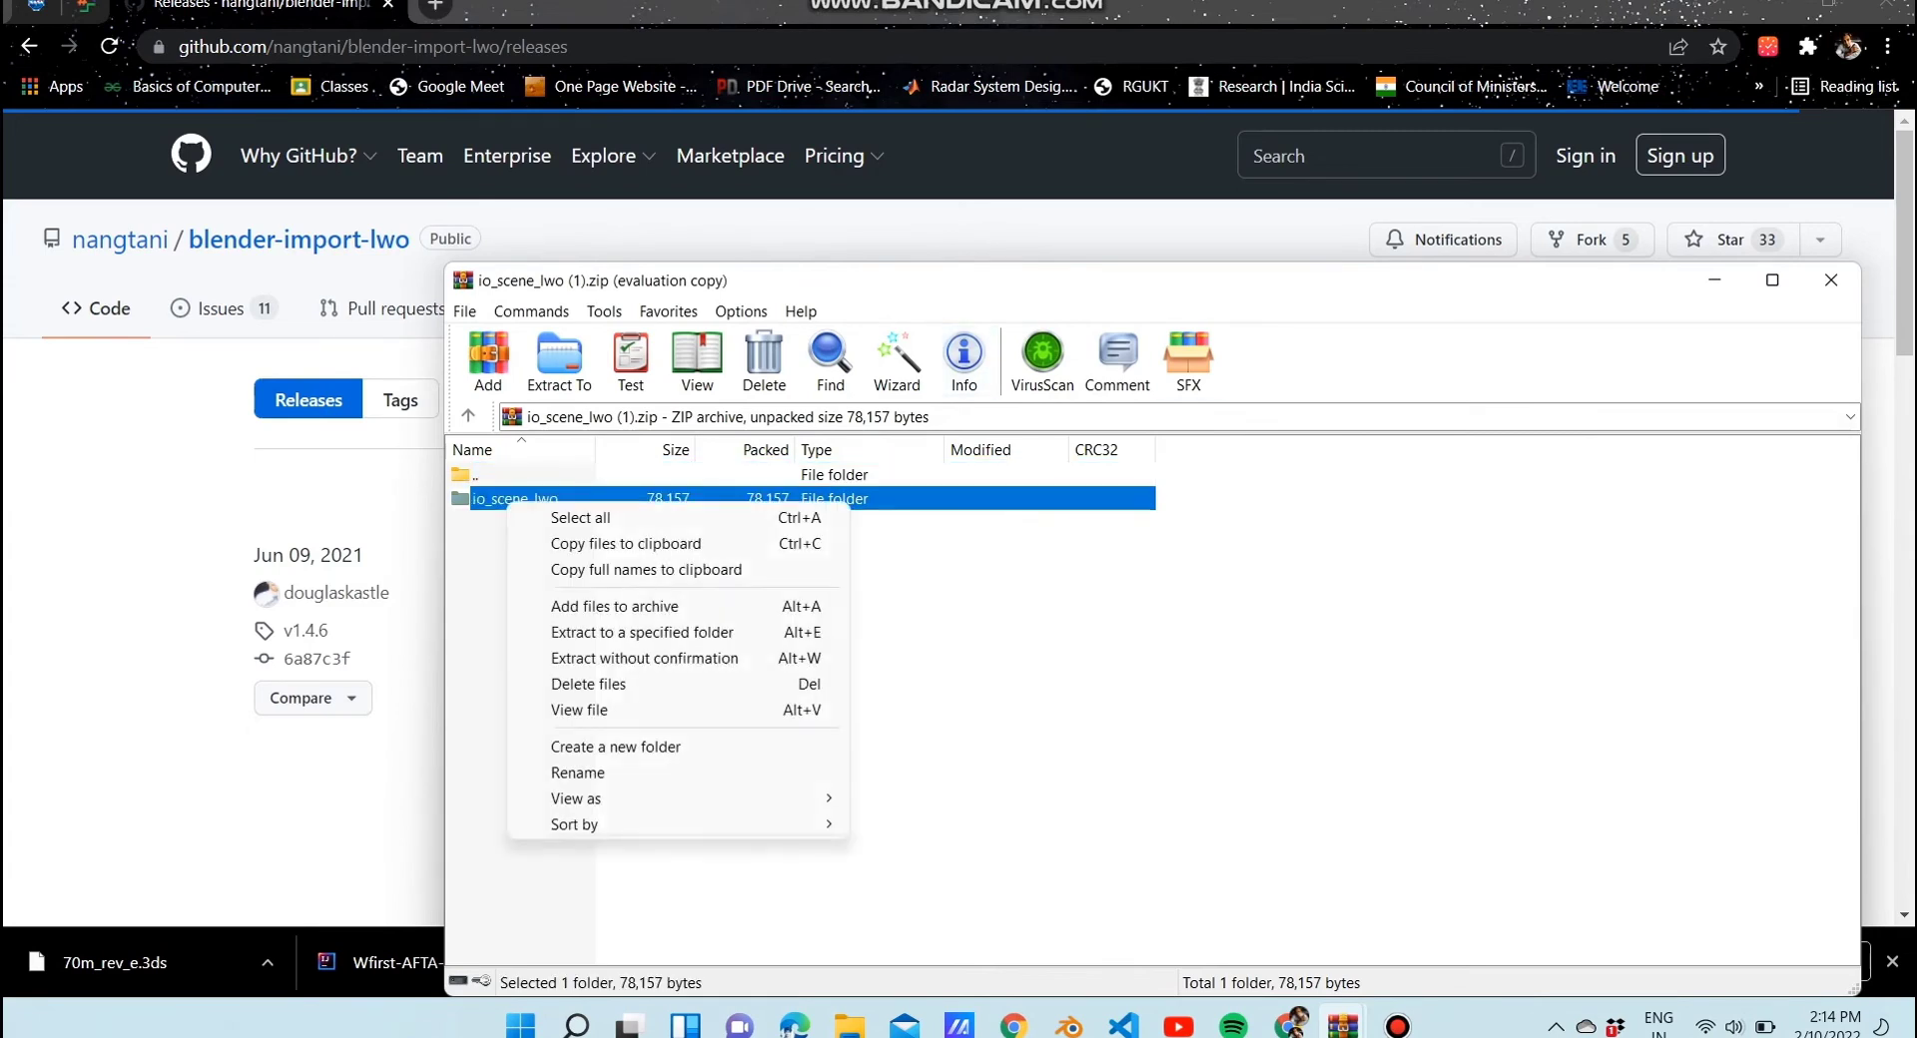
key(Down)
key(Down)
key(Down)
key(Down)
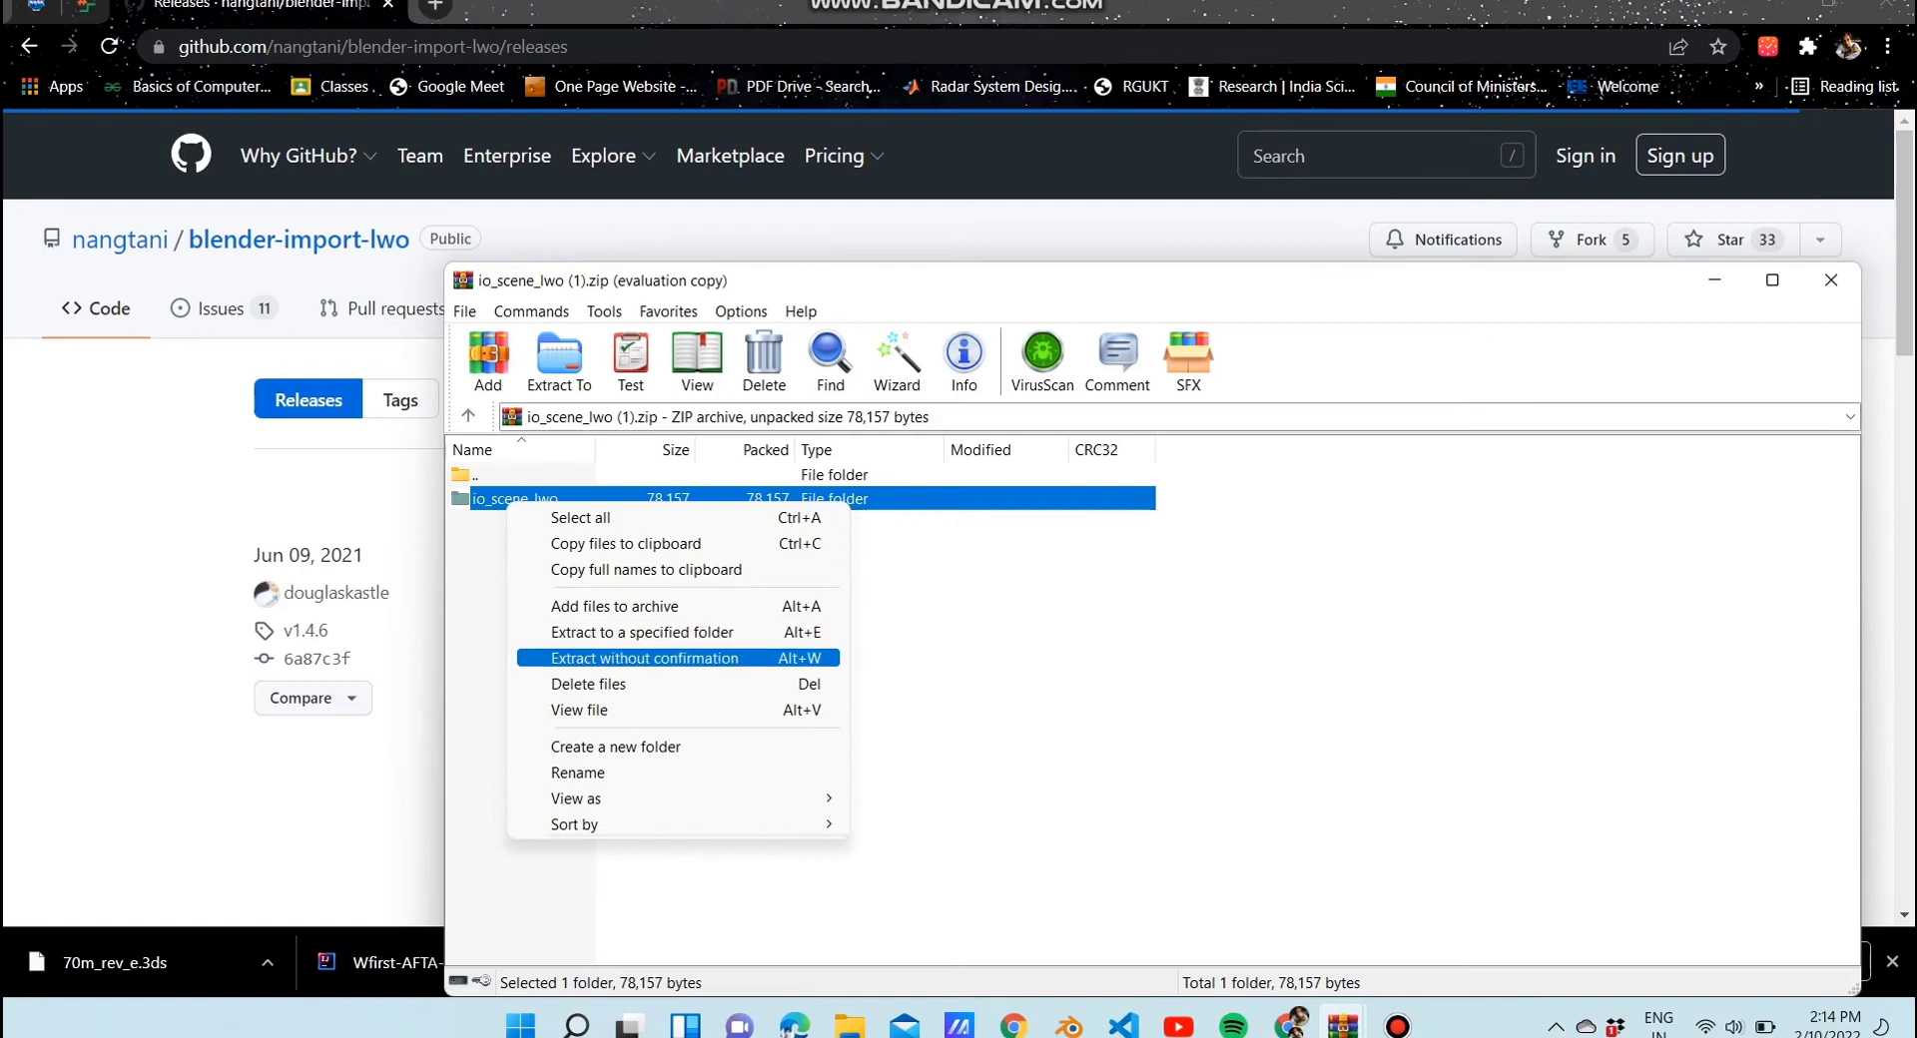
key(Up)
key(Return)
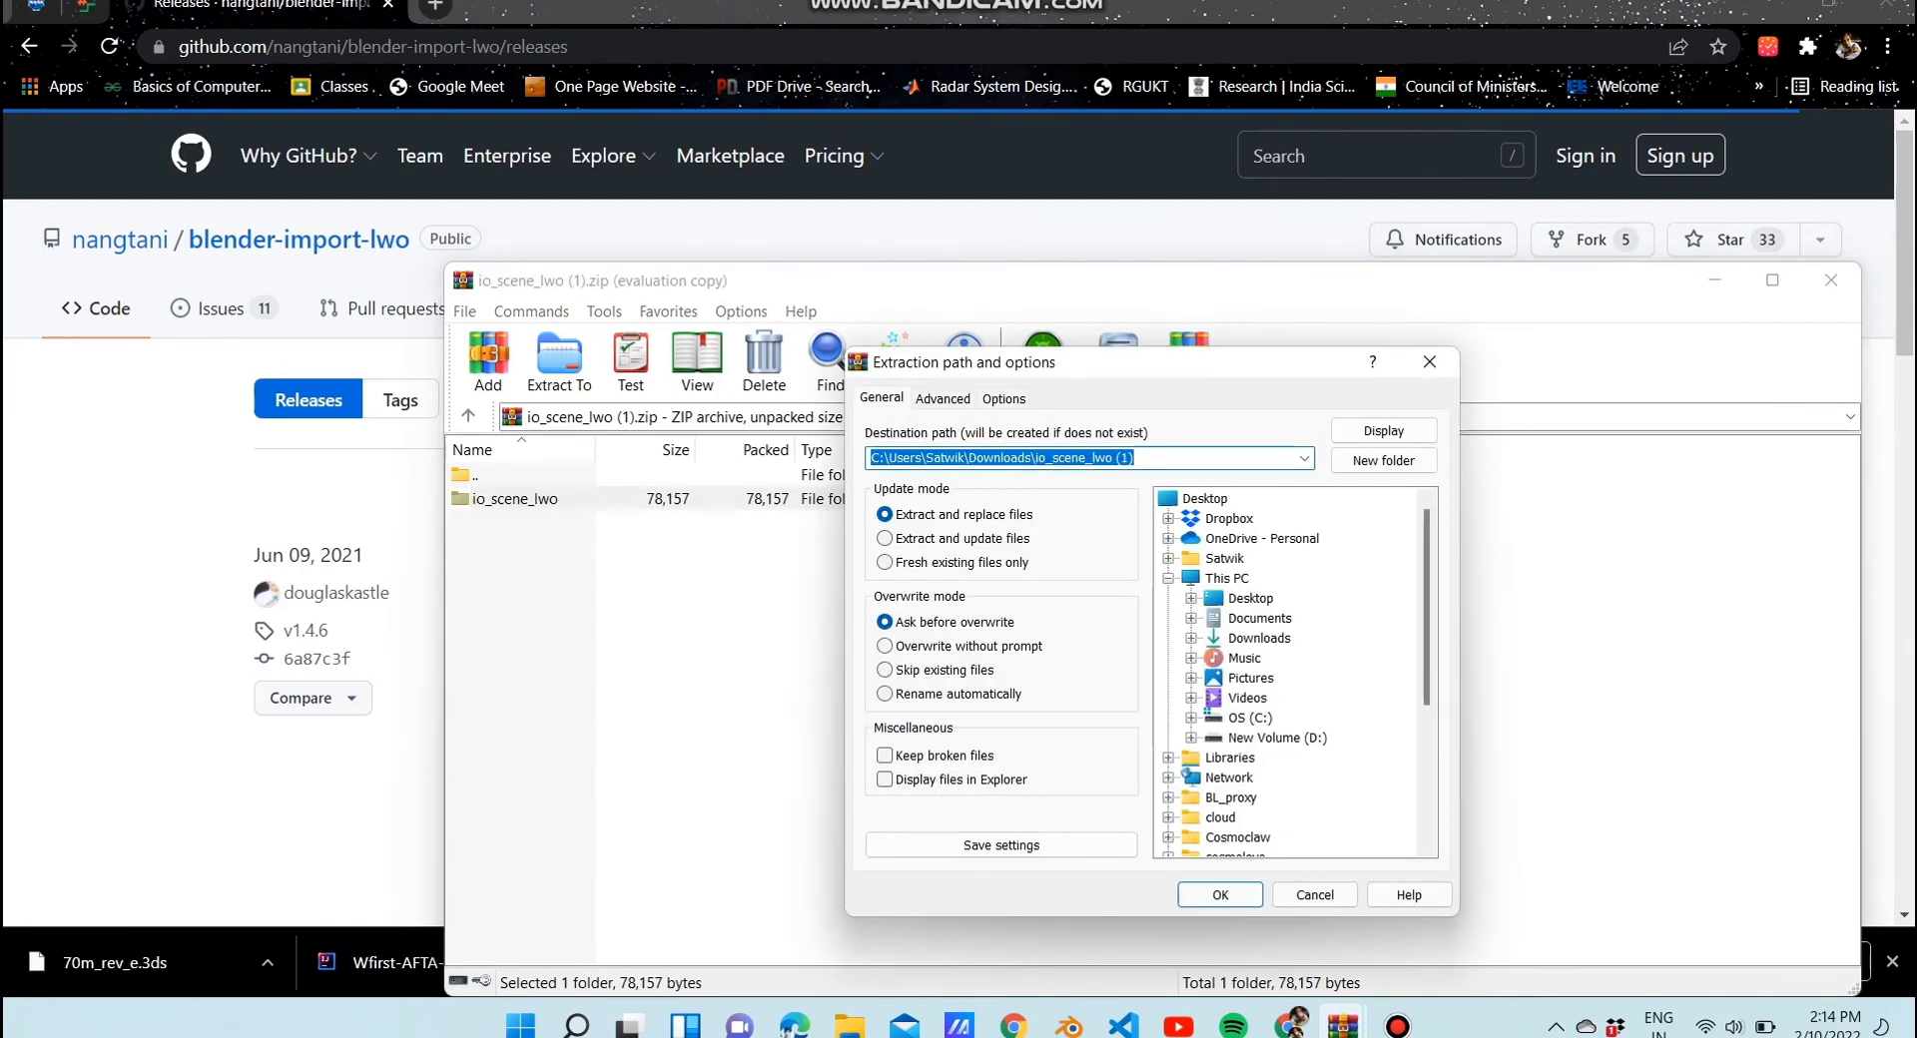
key(Return)
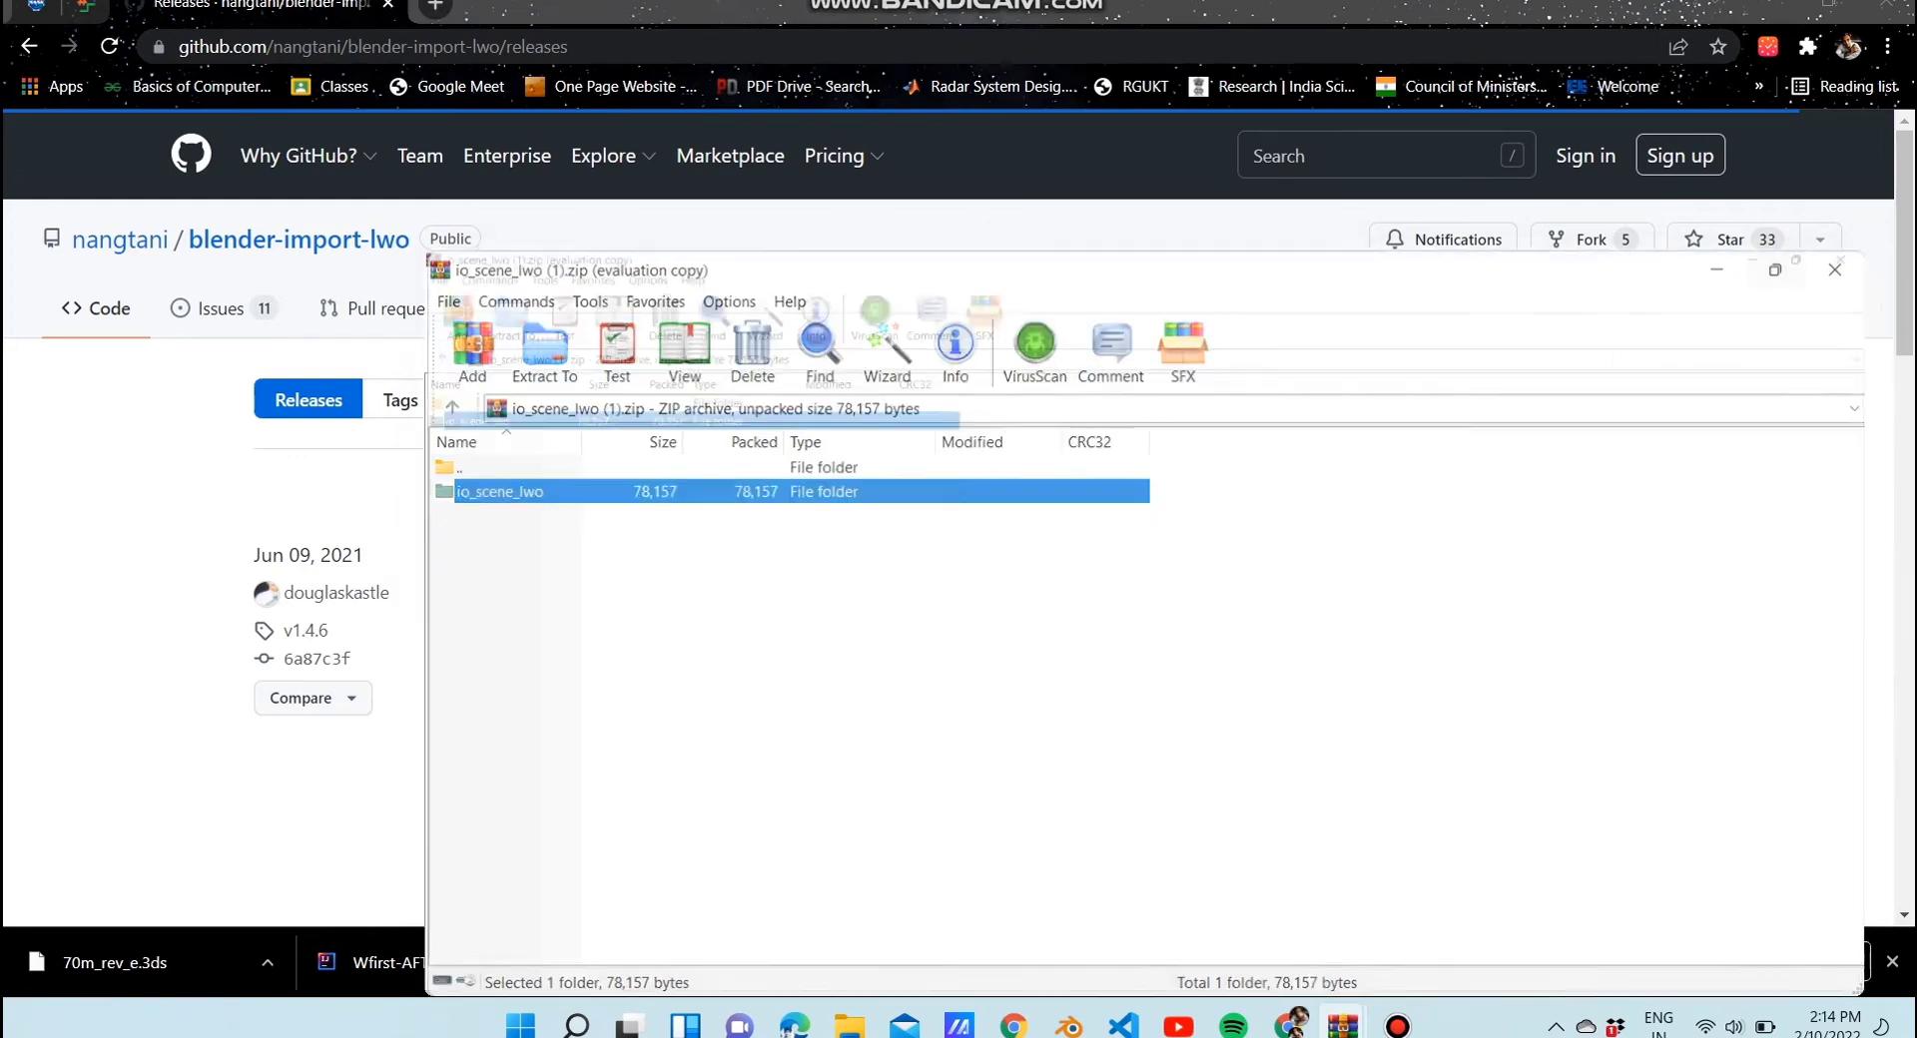
click(1772, 280)
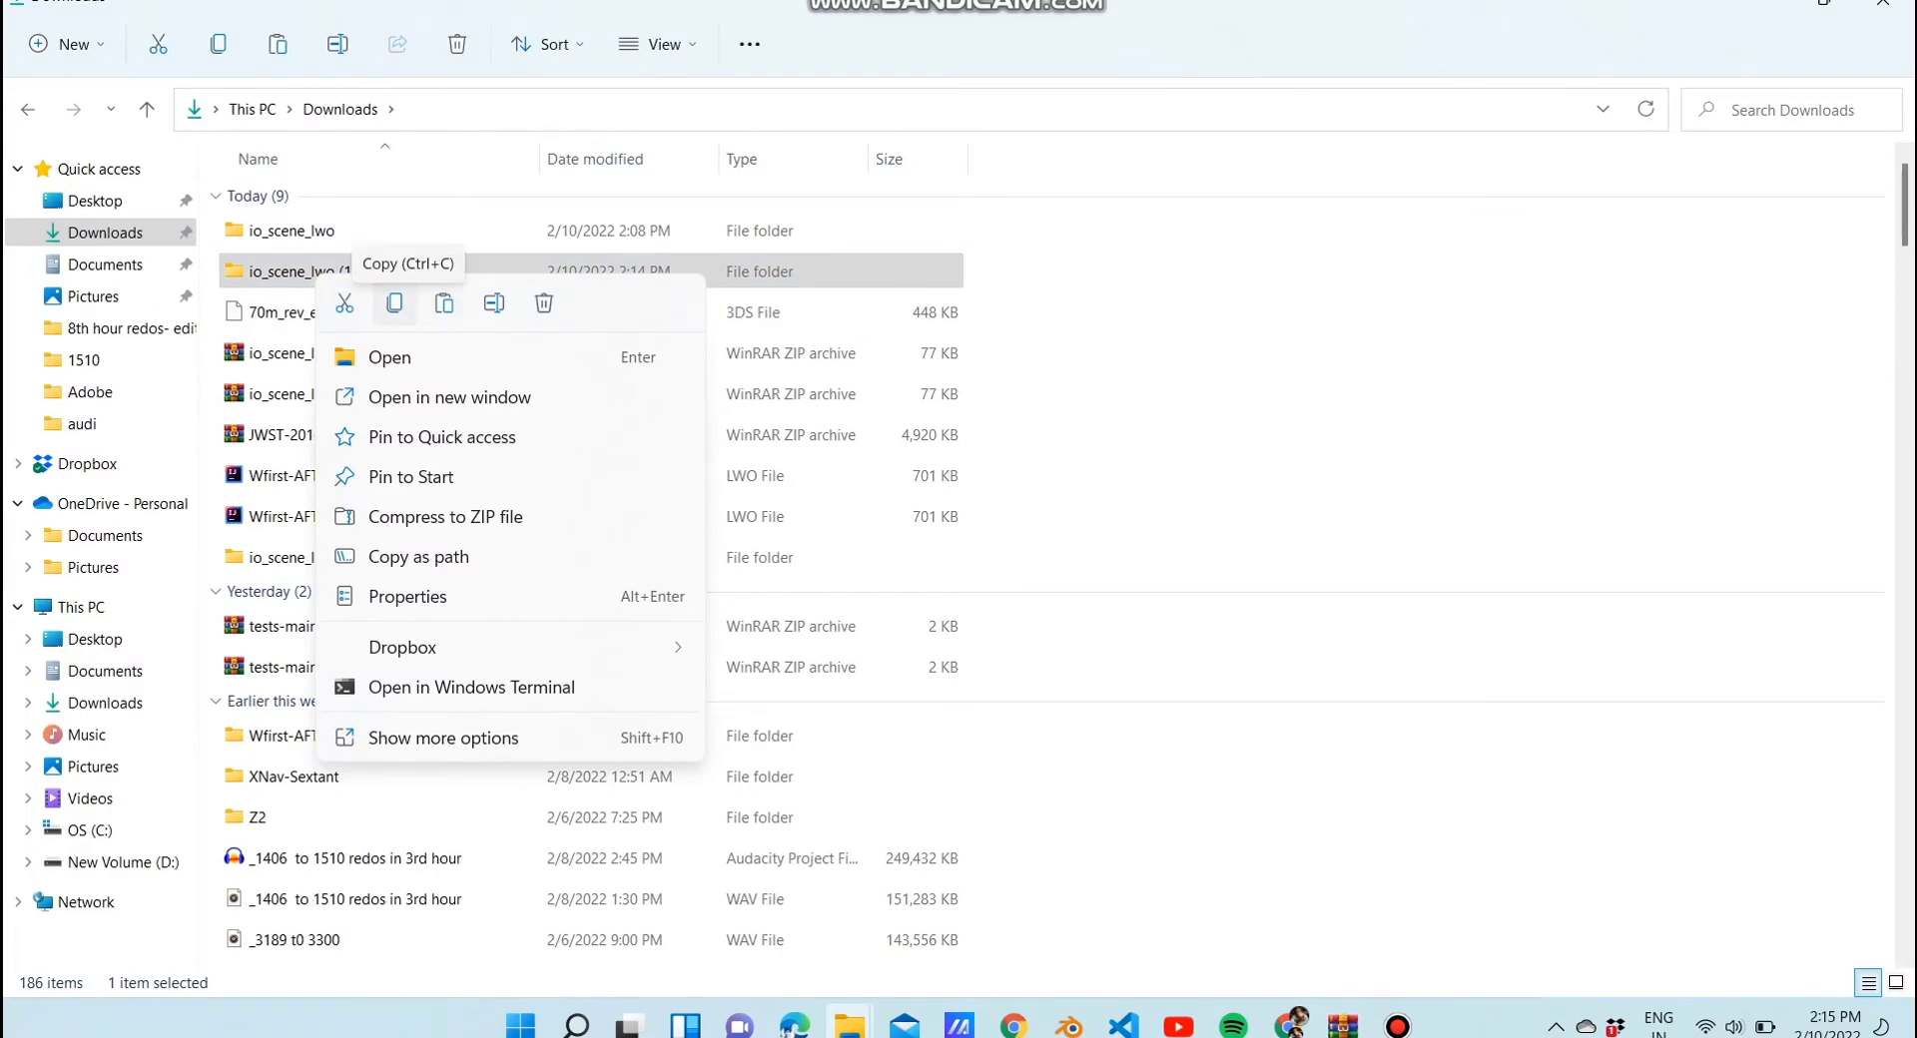
Copy io_scene_lwo (1) into C:\Program Files\Blender Foundation\Blender 2.93 with administrator permission
click(394, 303)
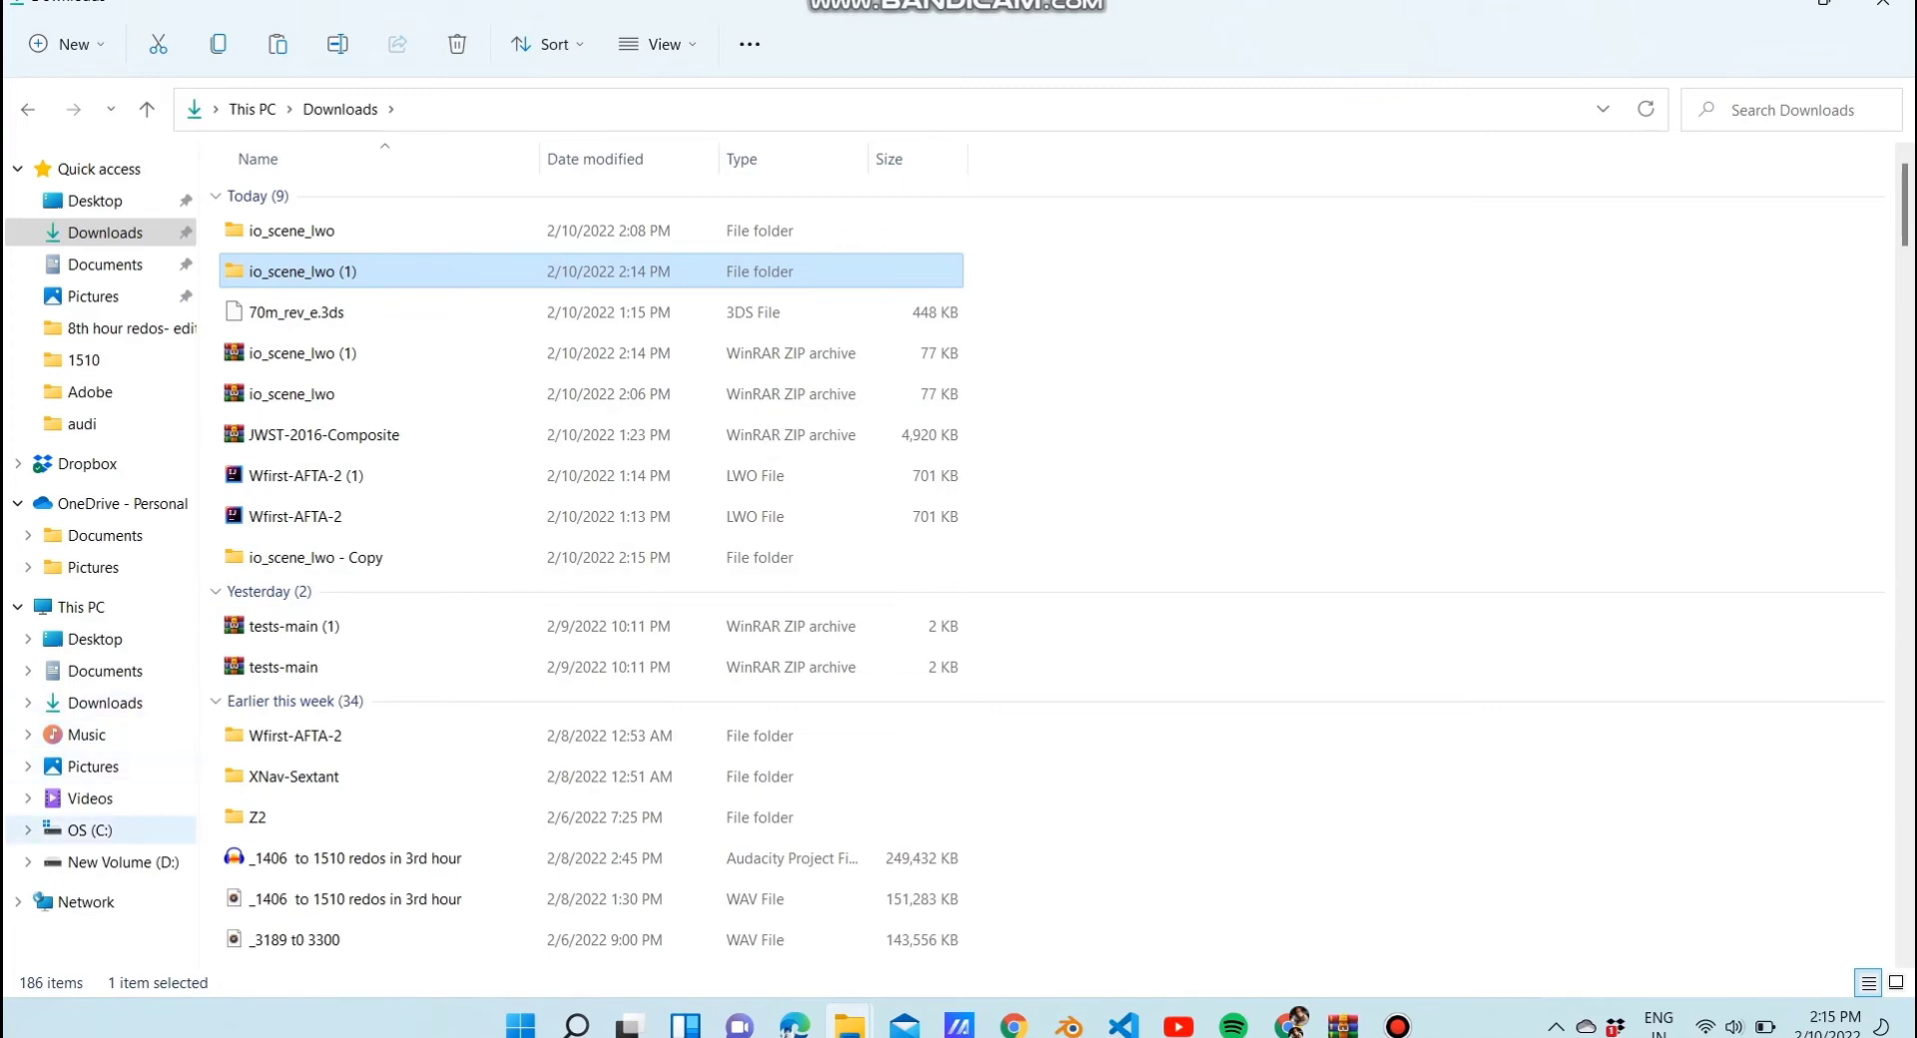
click(90, 829)
double_click(295, 282)
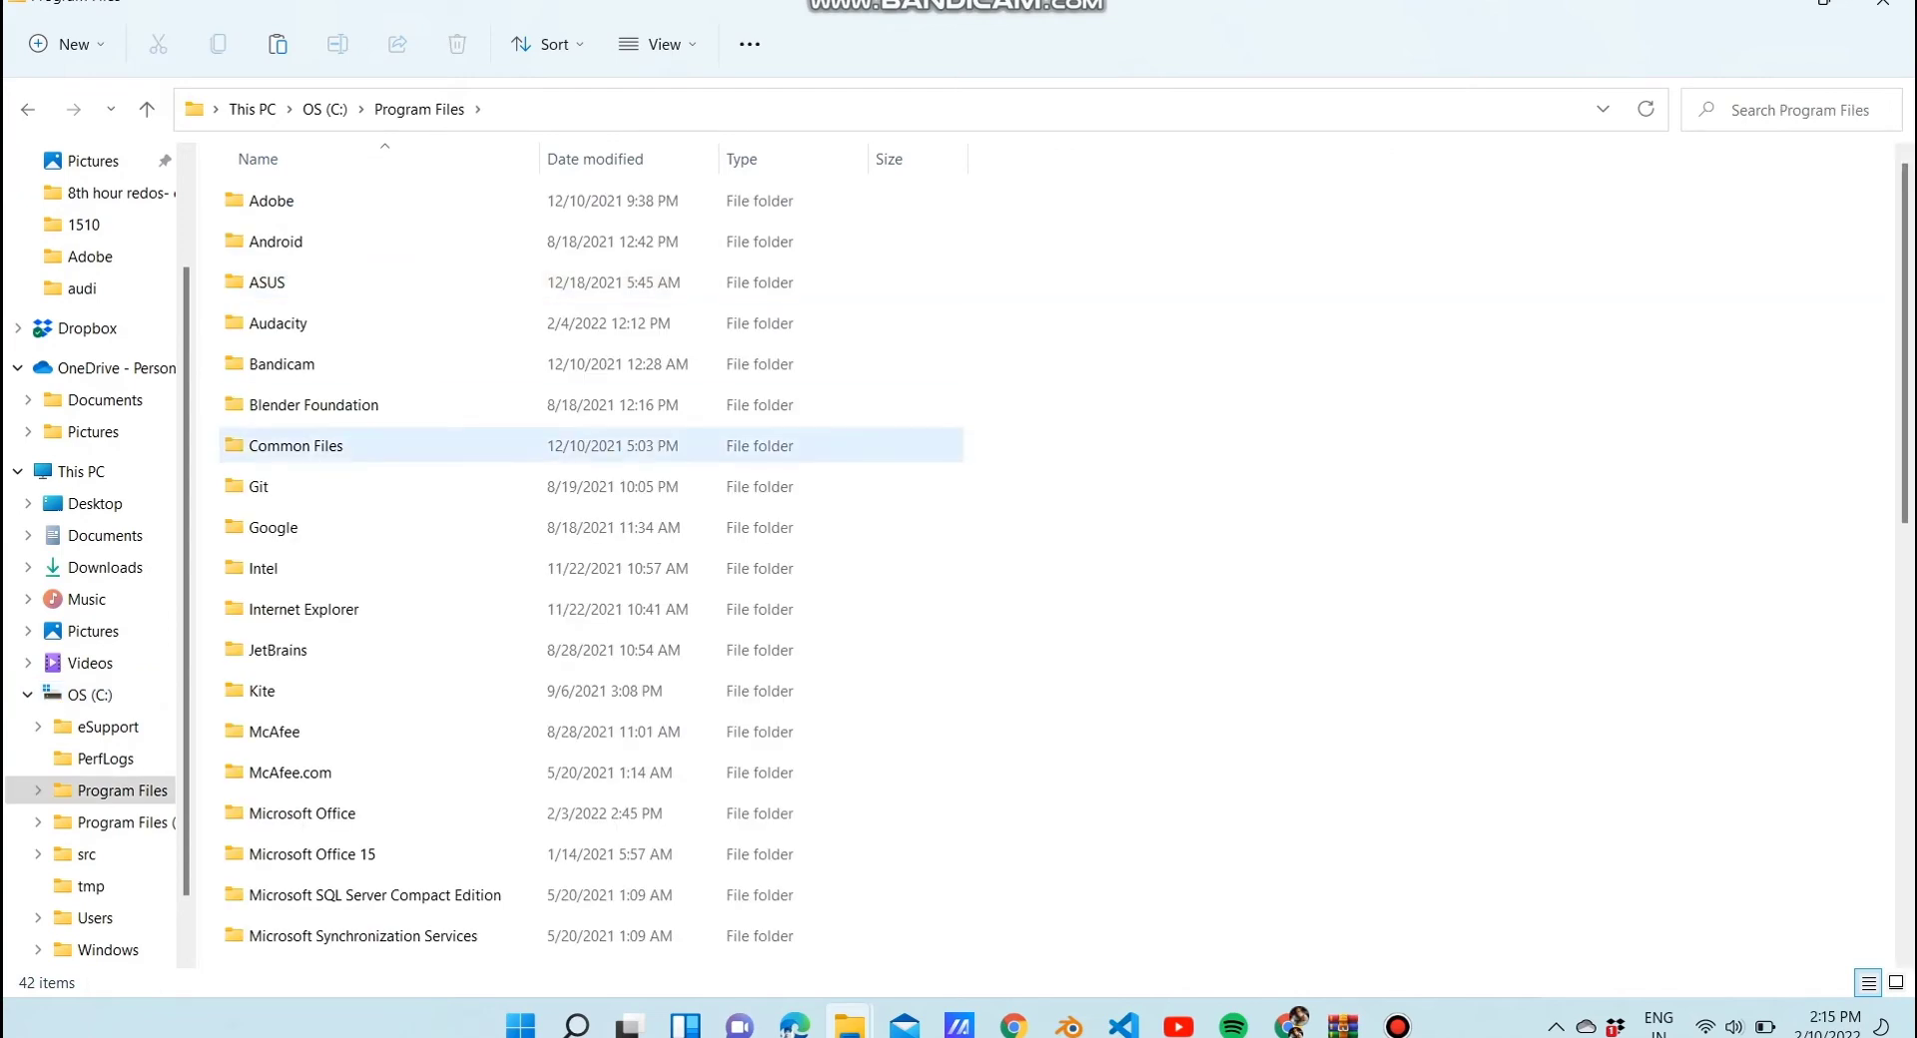
double_click(299, 404)
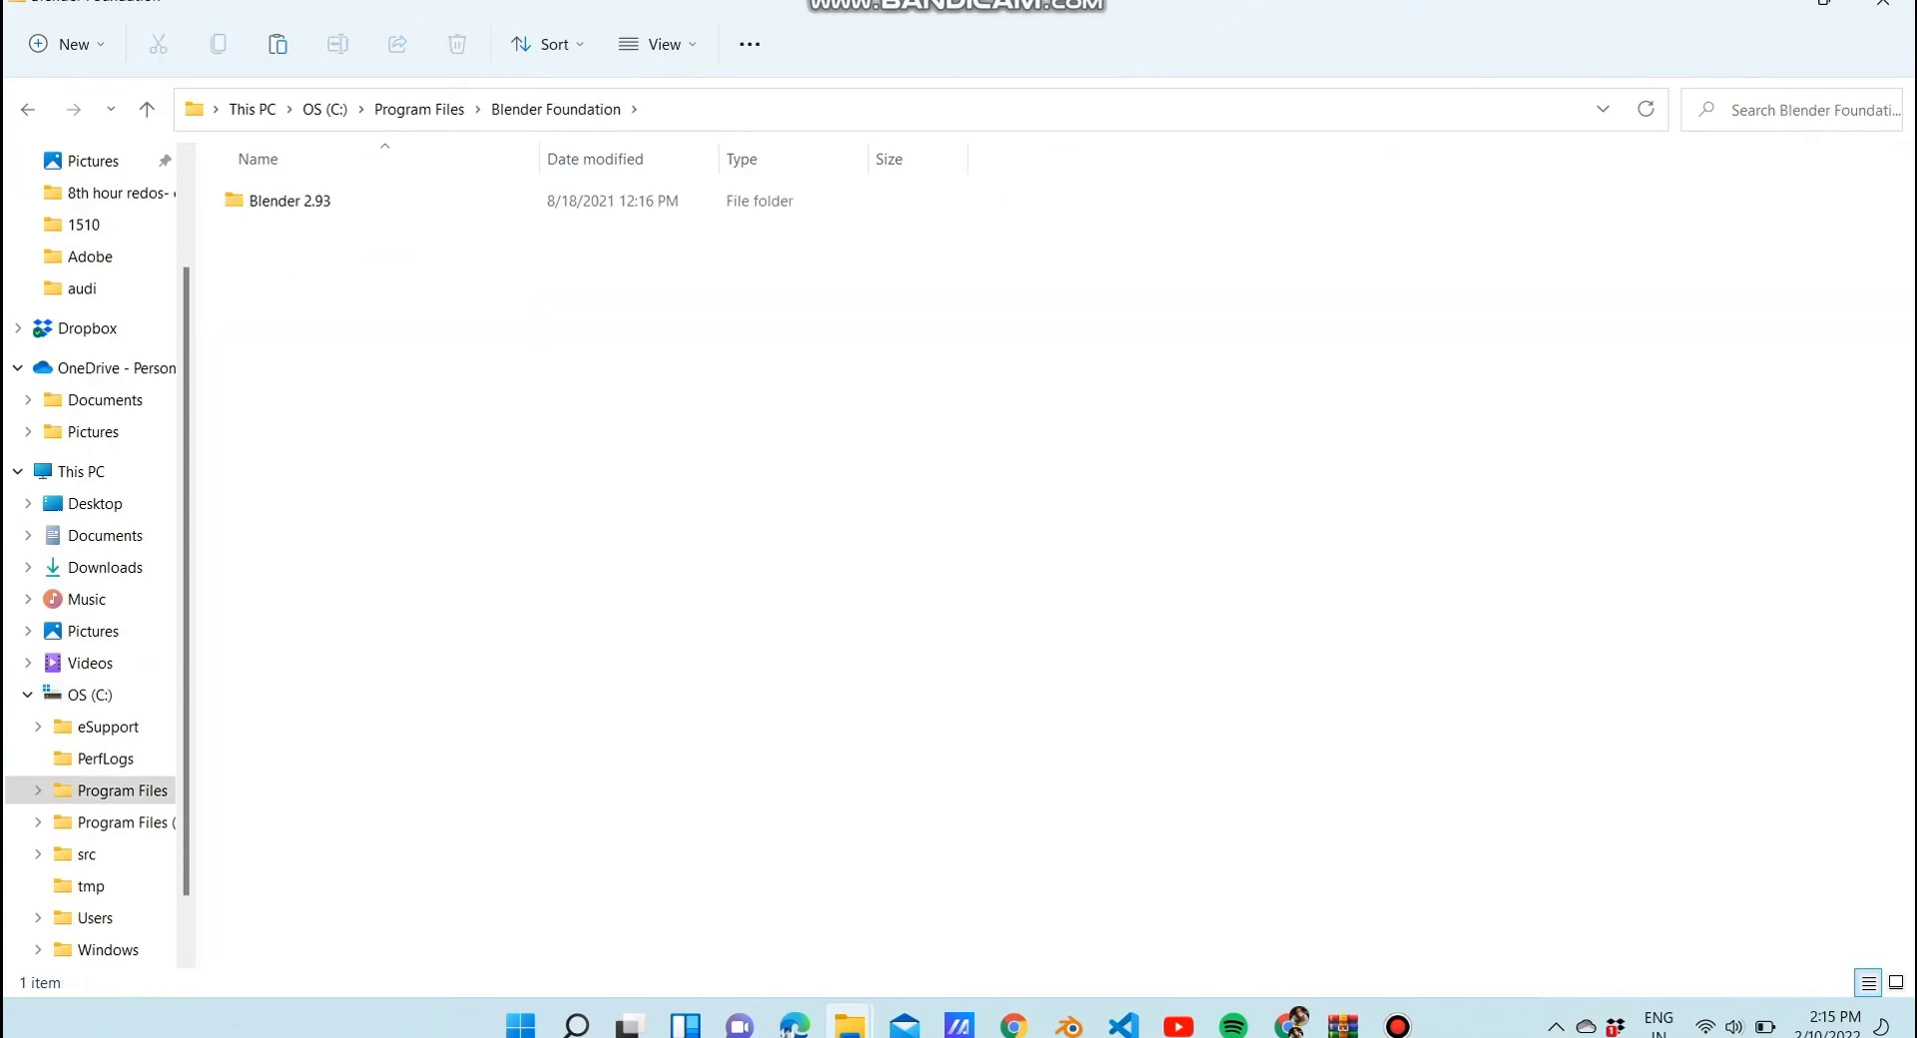
double_click(290, 201)
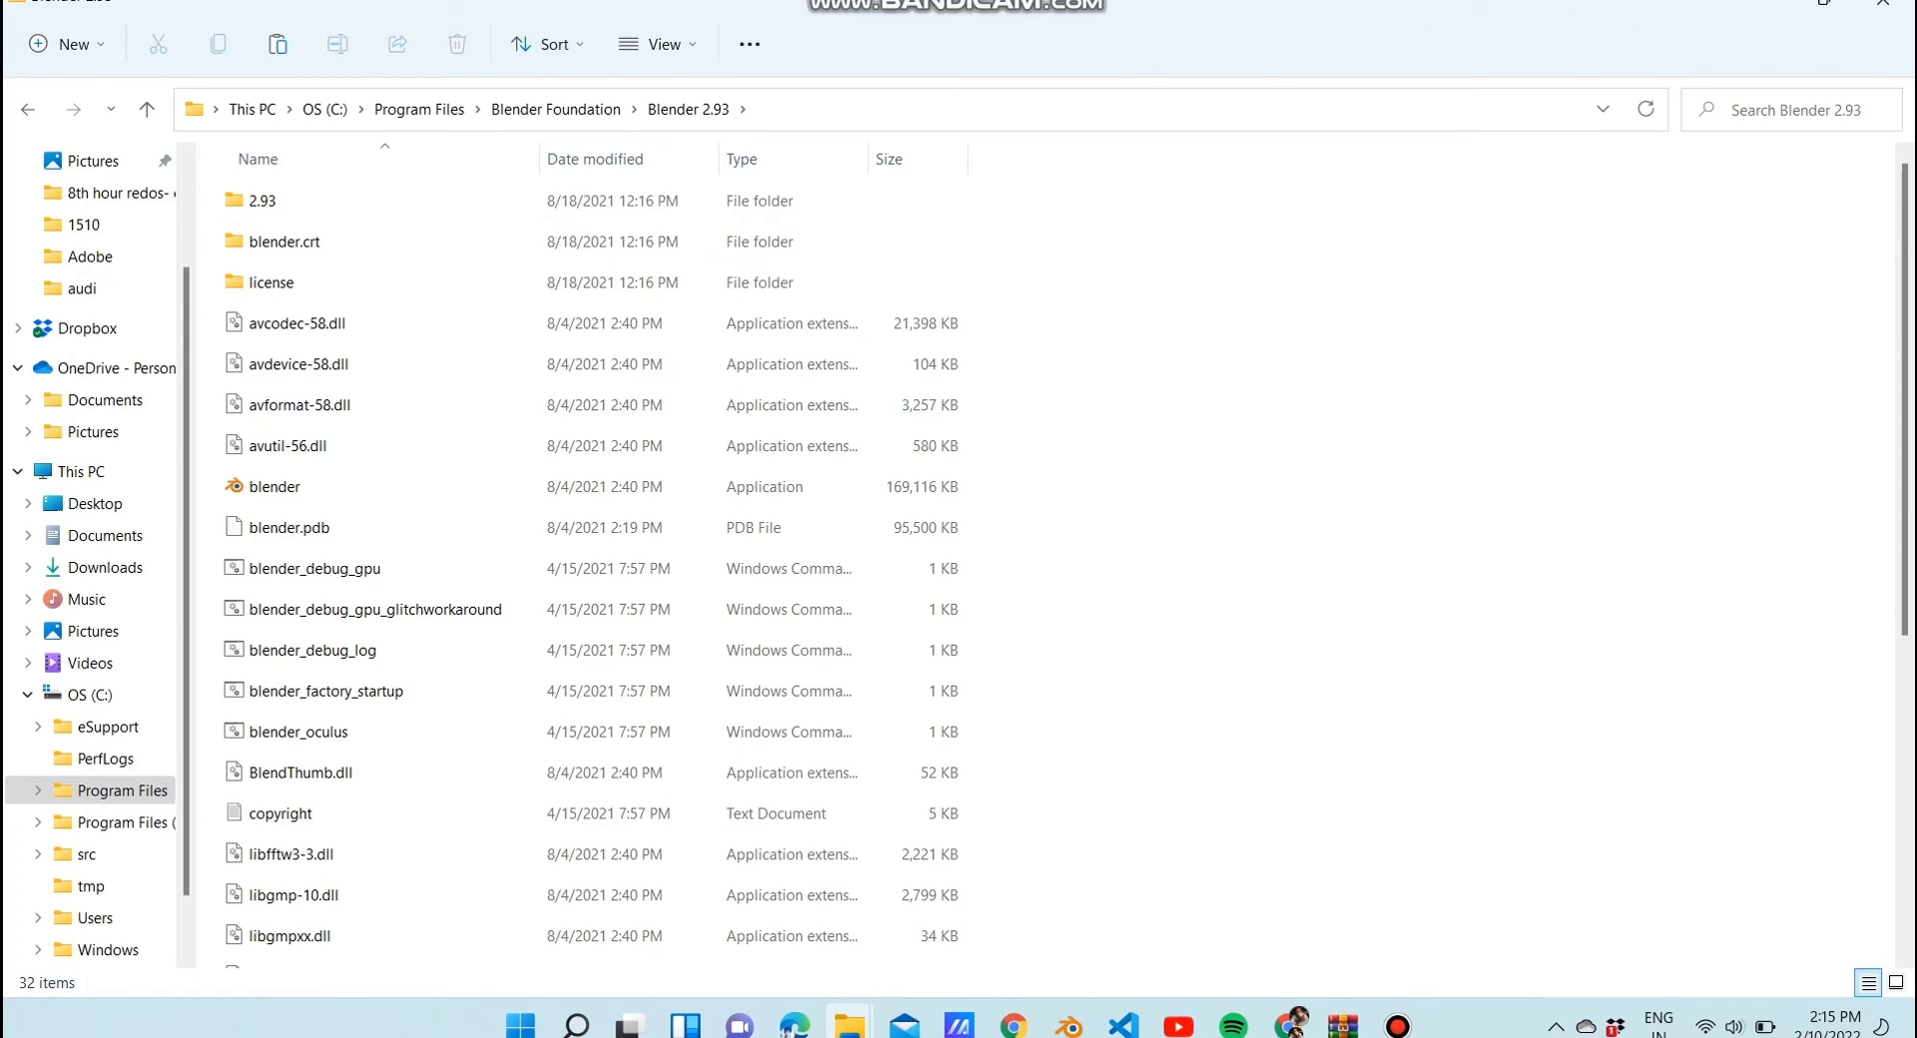
key(ctrl+v)
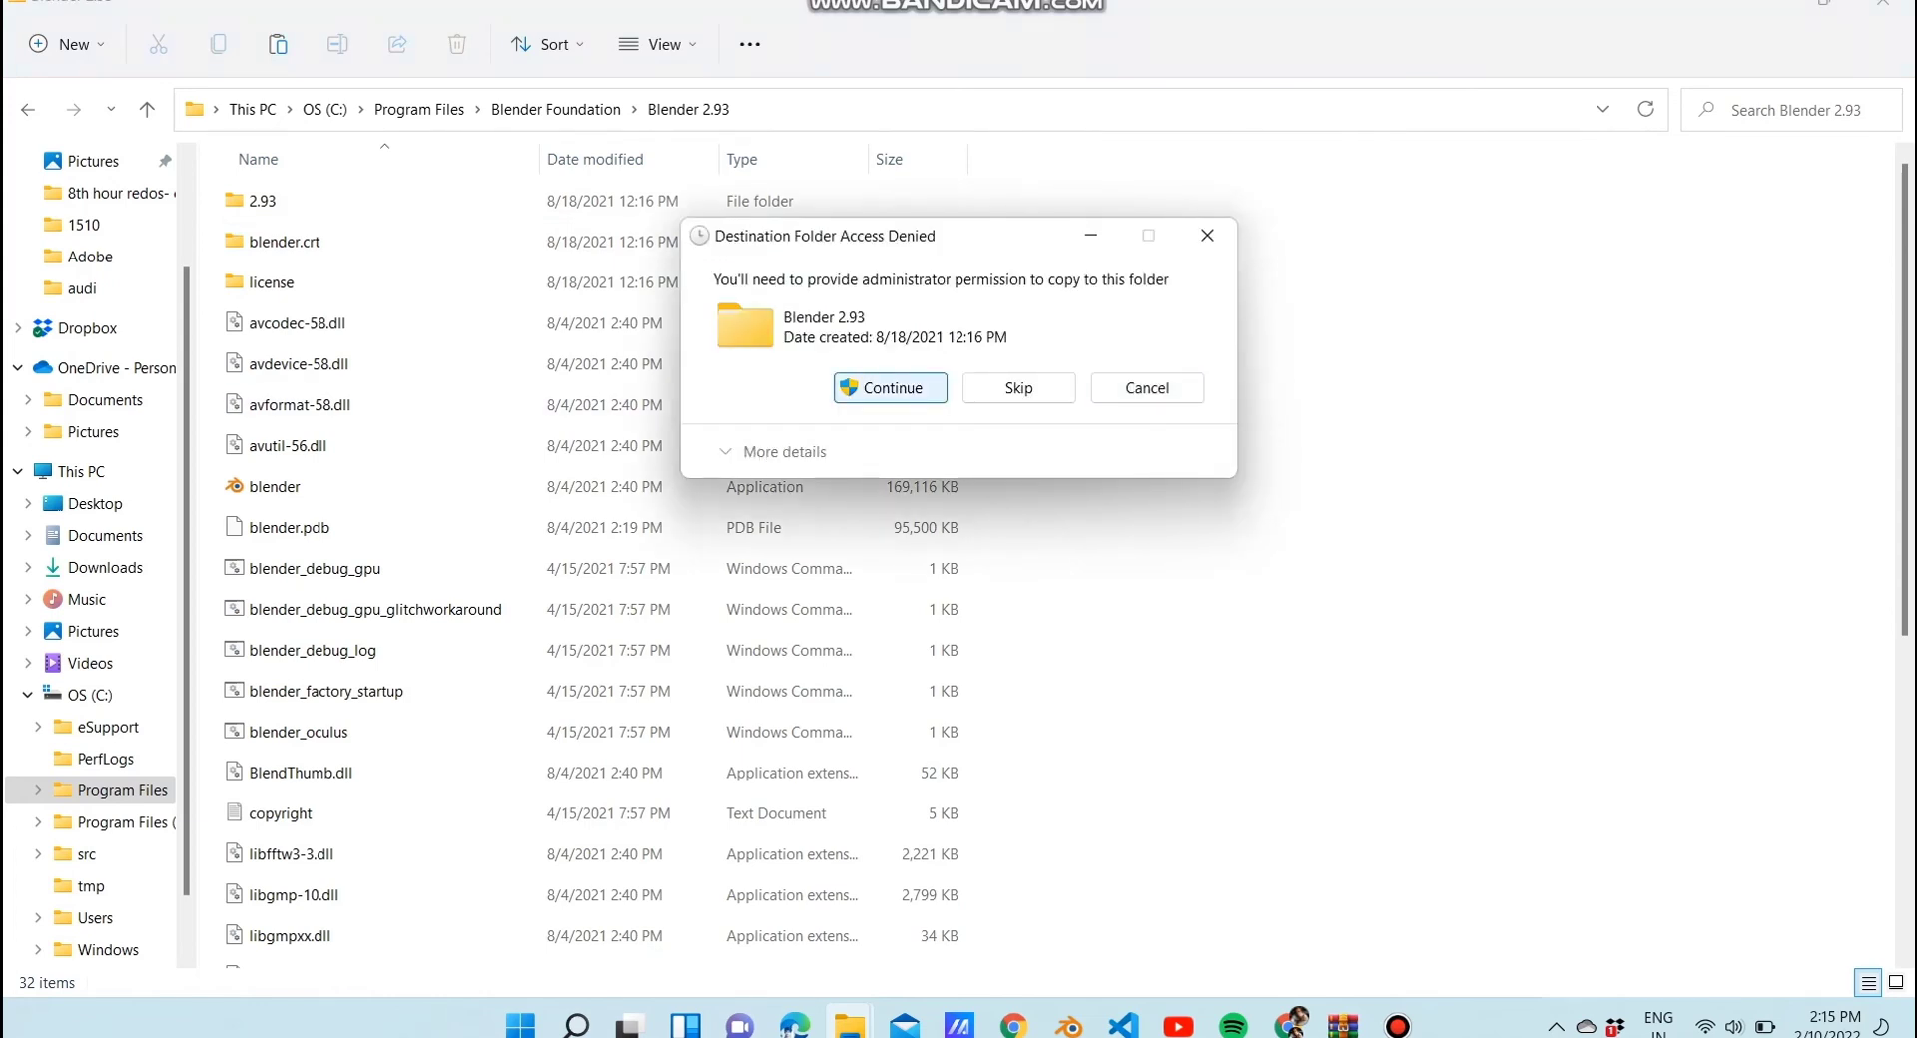
key(Return)
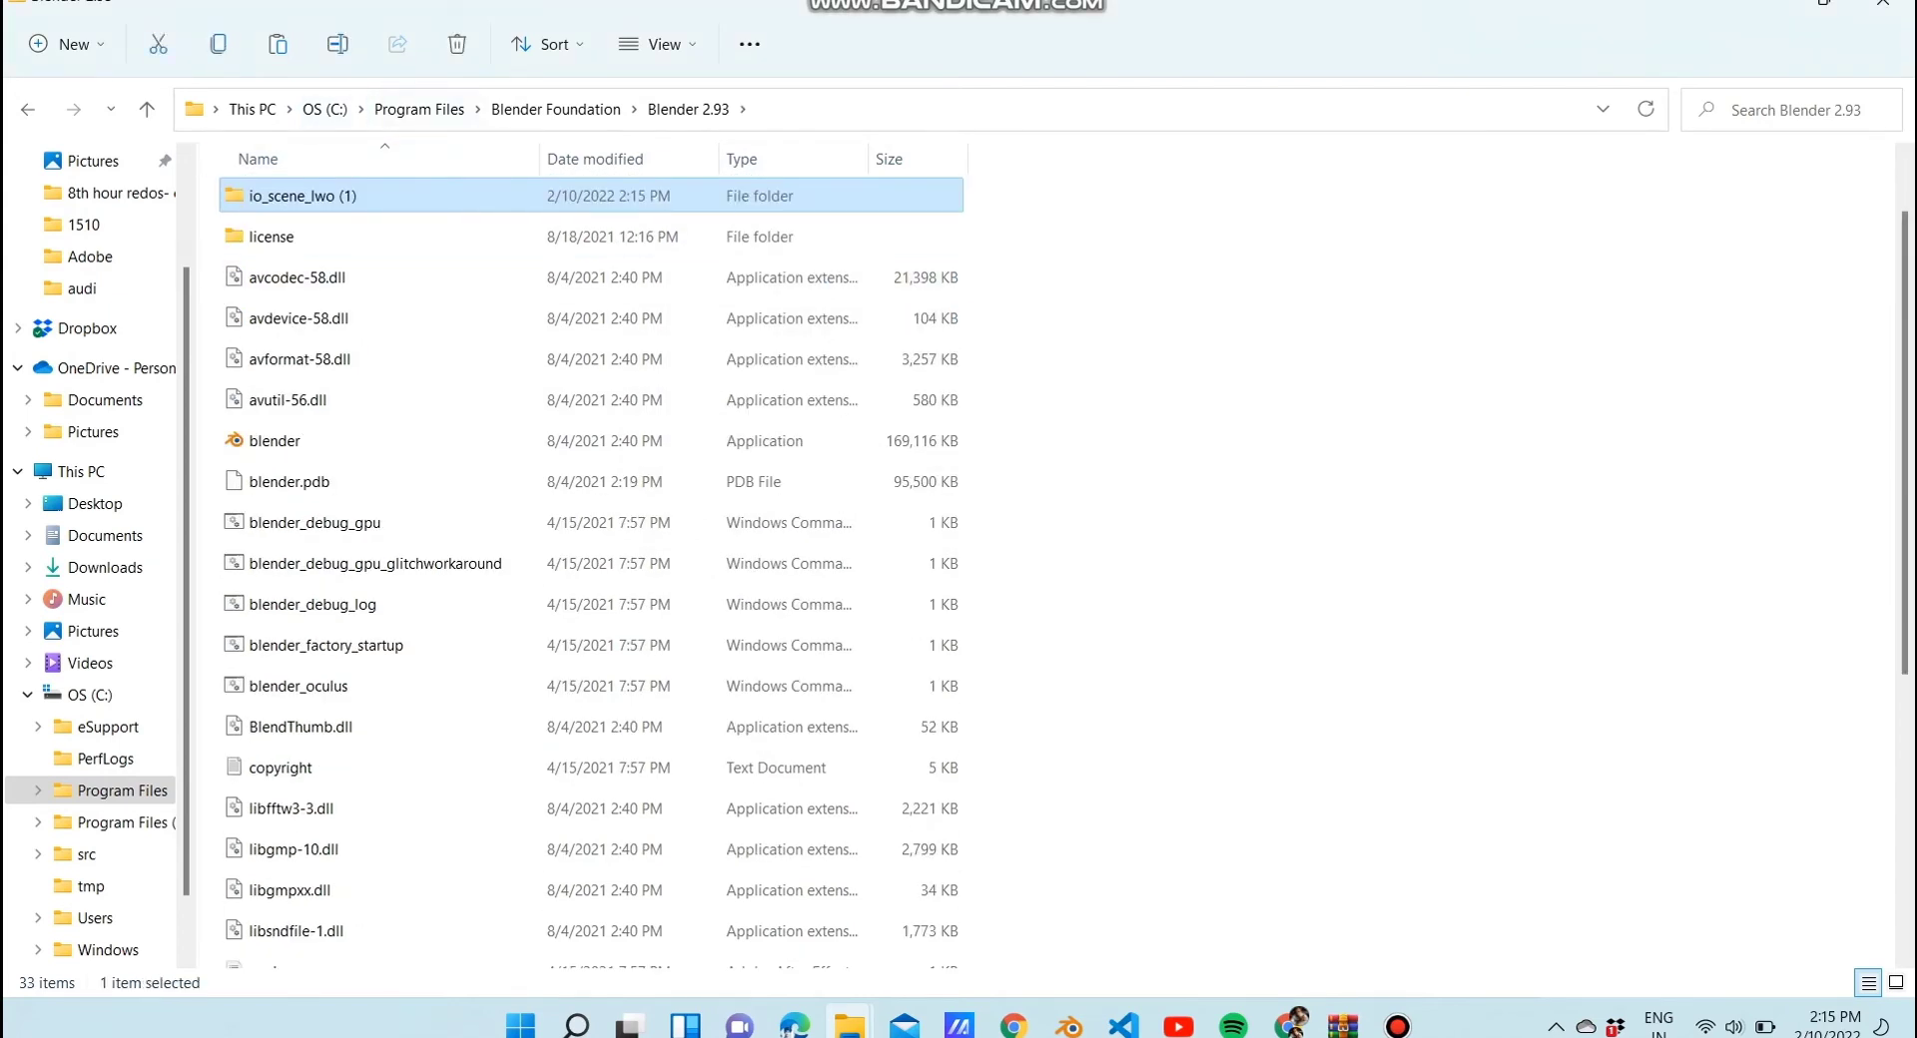
Pick an action from the io_scene_lwo (1) folder's context menu in Blender 2.93
right_click(365, 197)
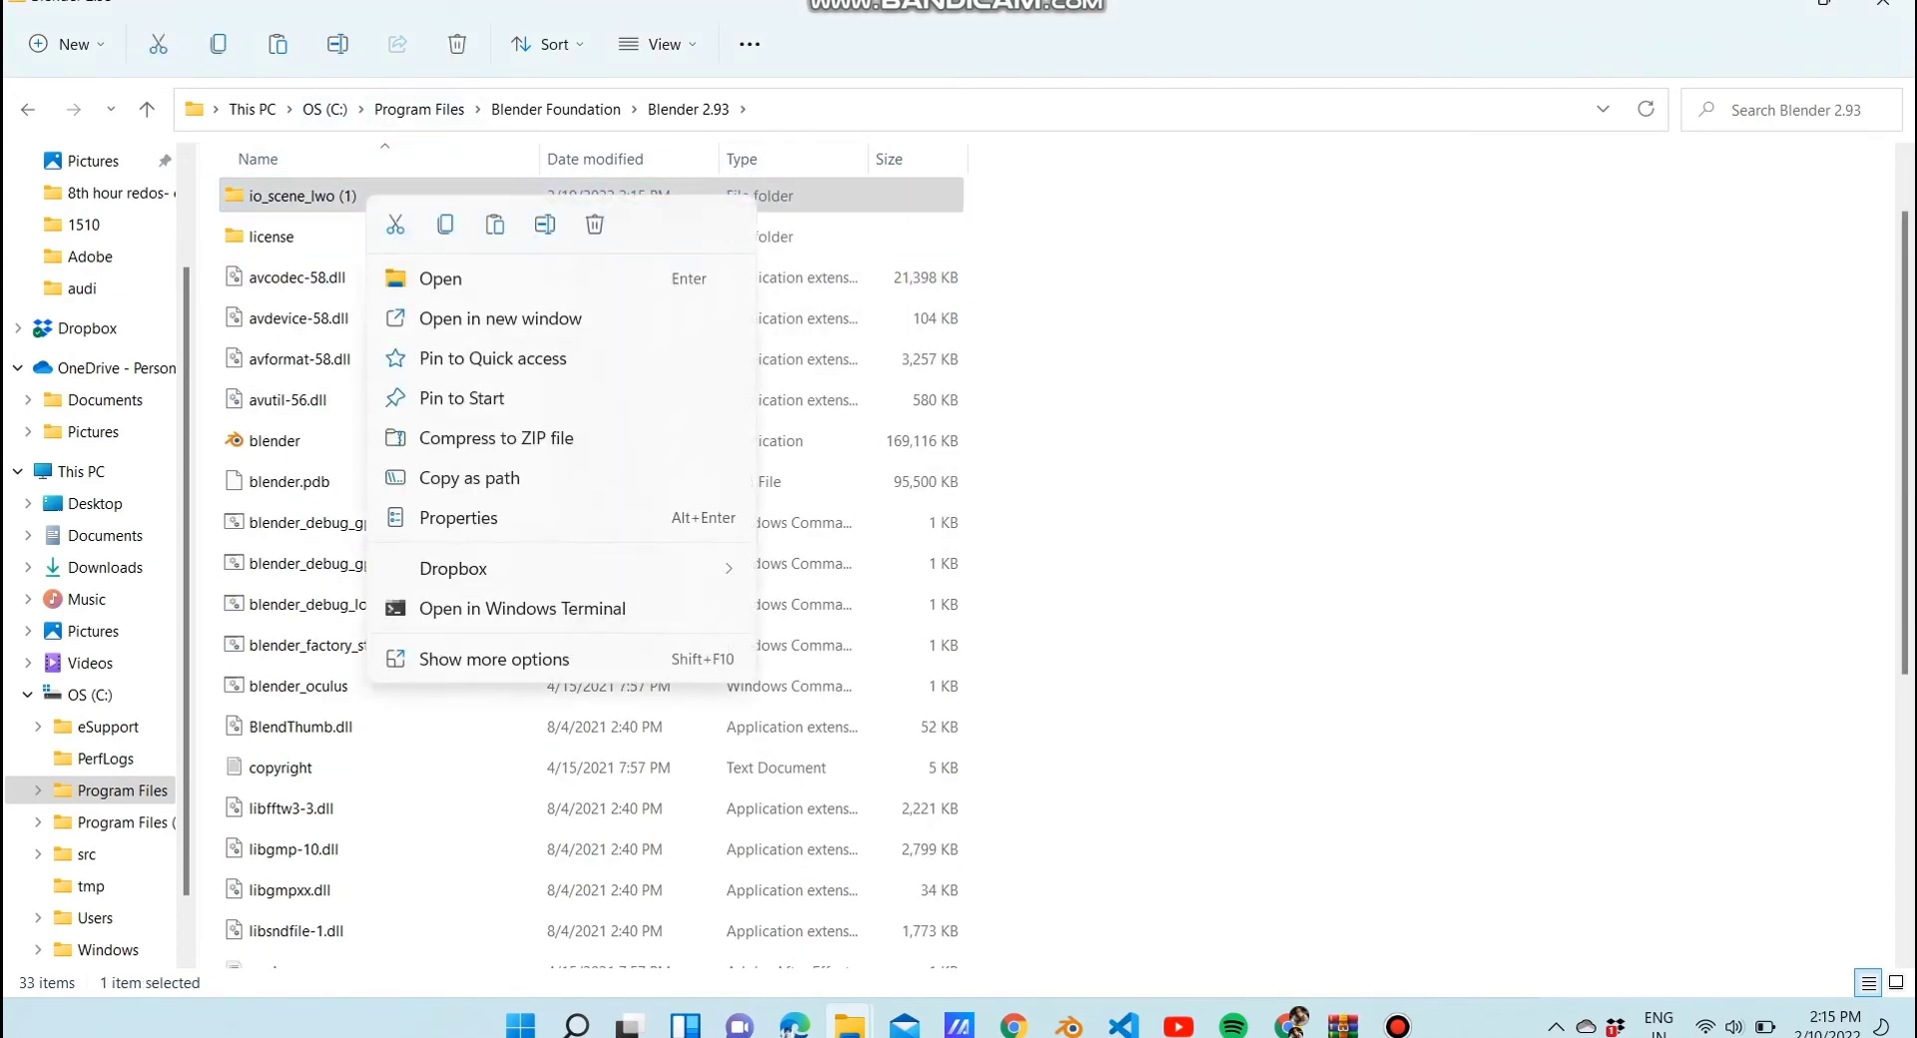
click(595, 224)
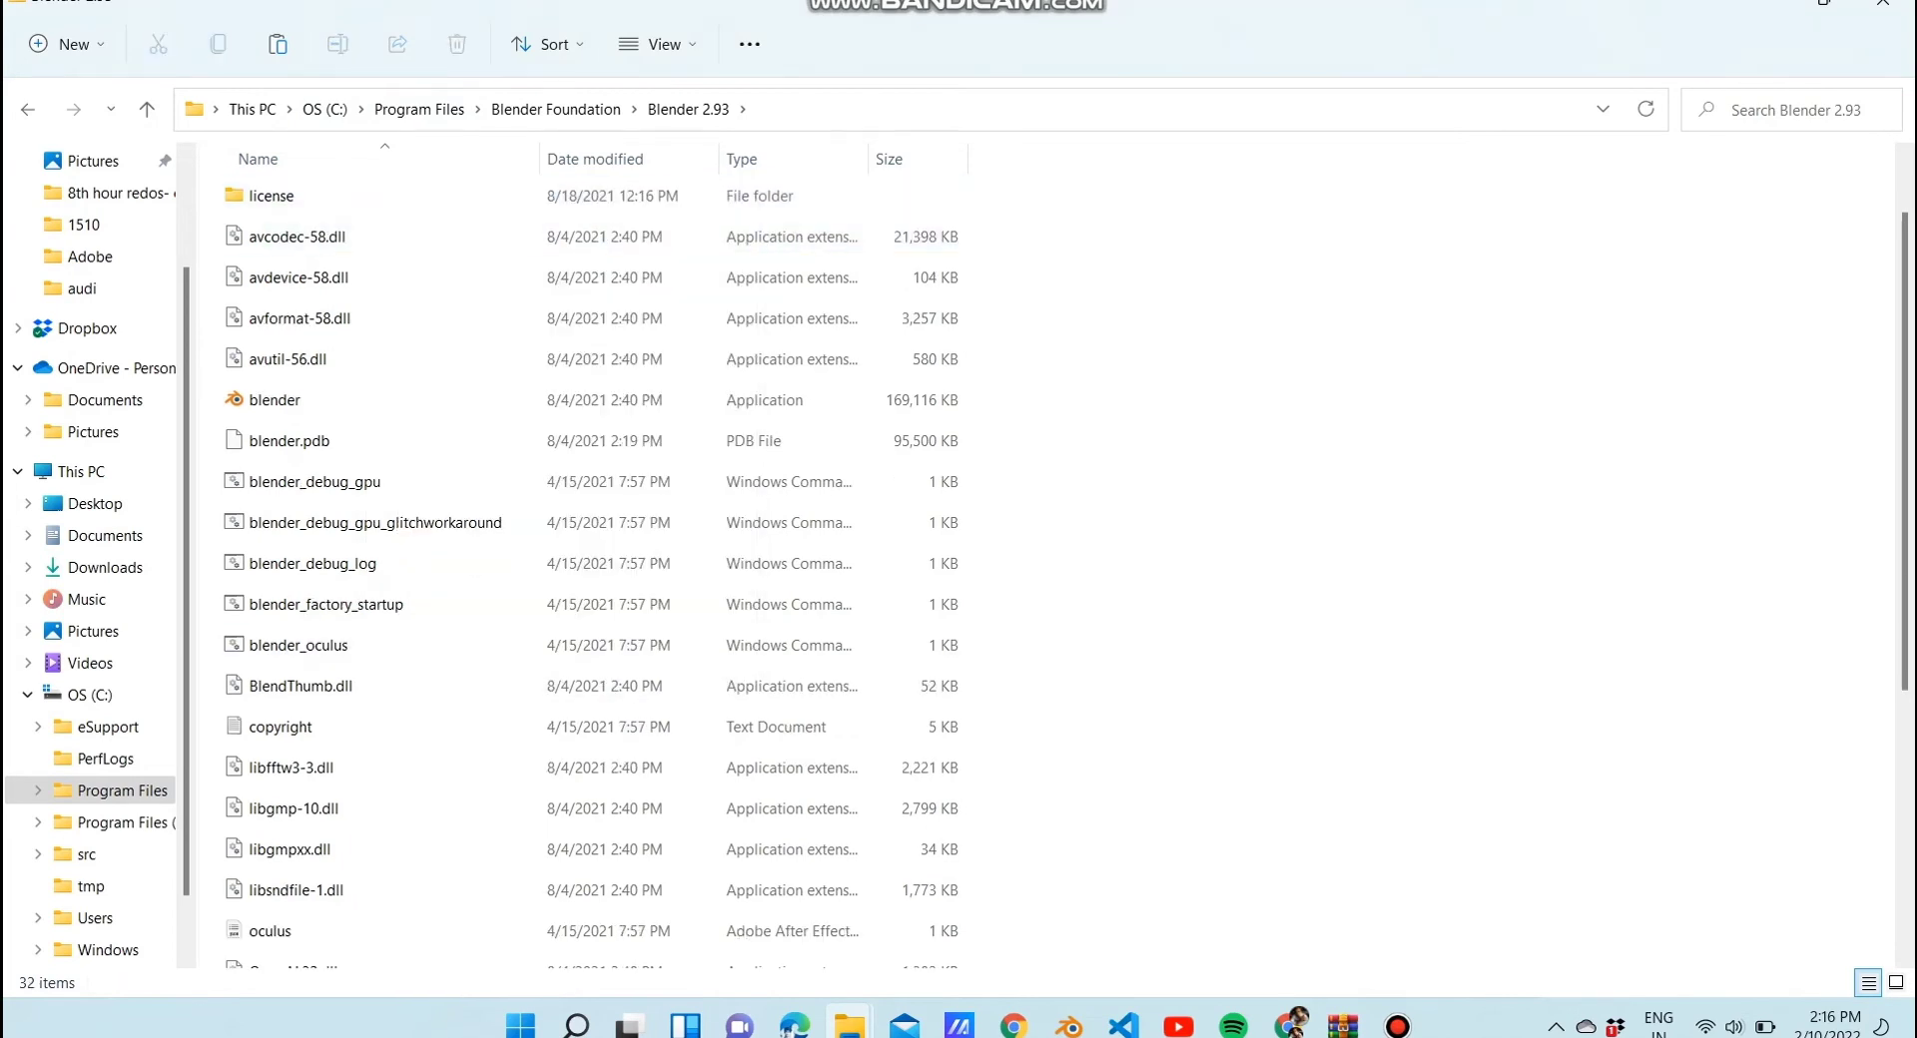
scroll(599, 569, down, 5)
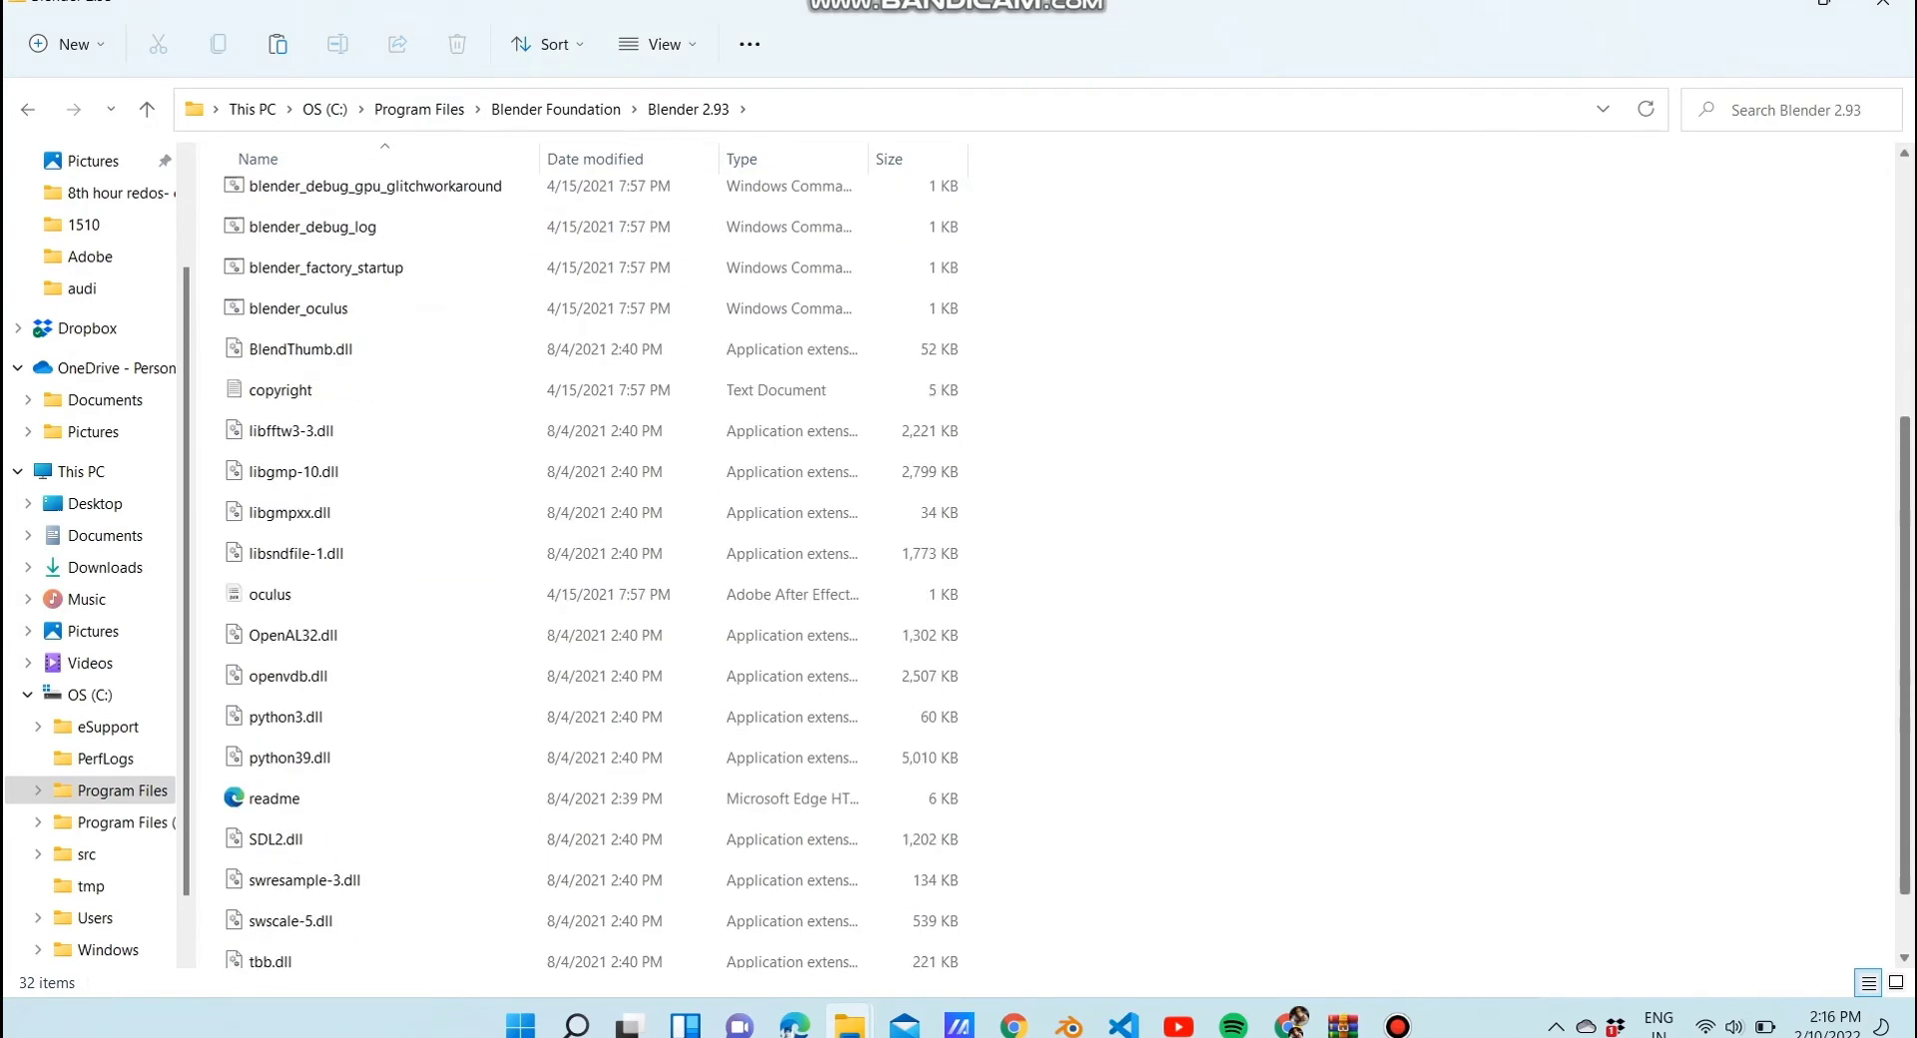
scroll(599, 569, up, 5)
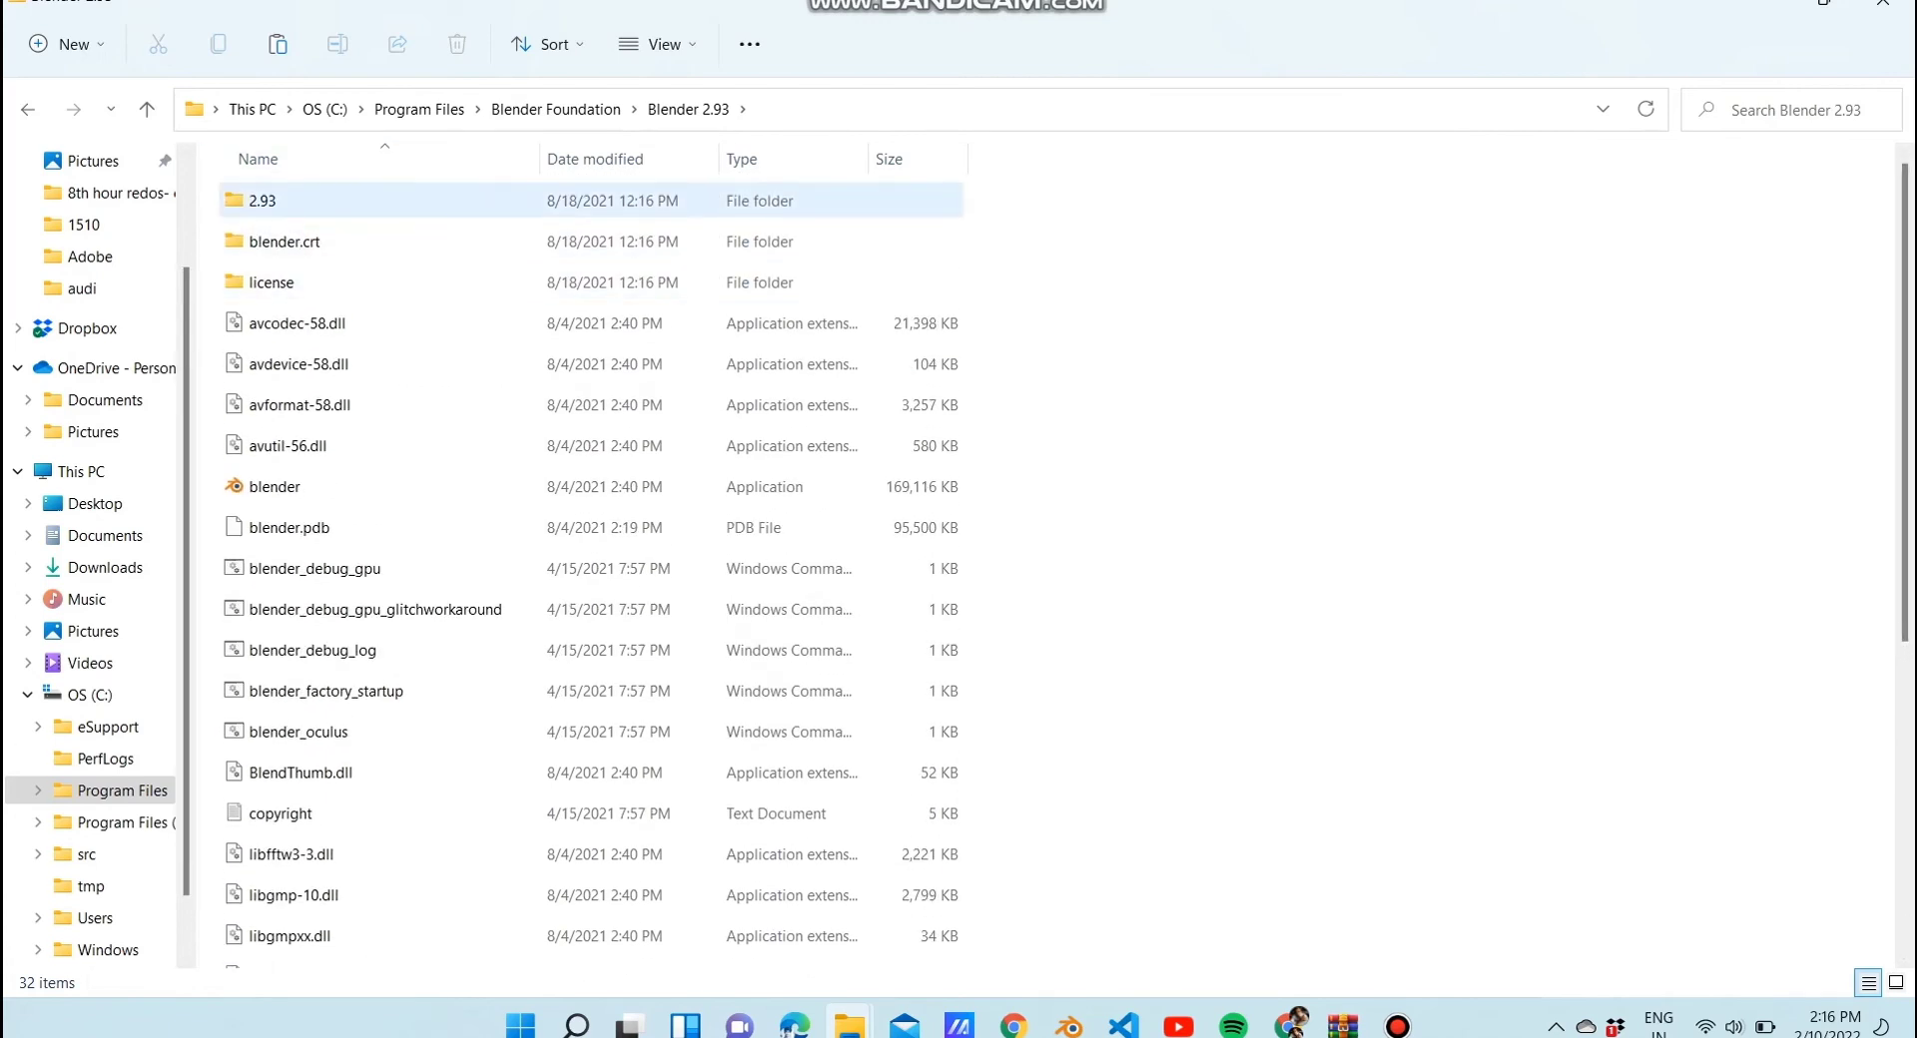
Browse into 2.93\scripts\addons and scroll to the existing io_scene_lwo folder
double_click(262, 199)
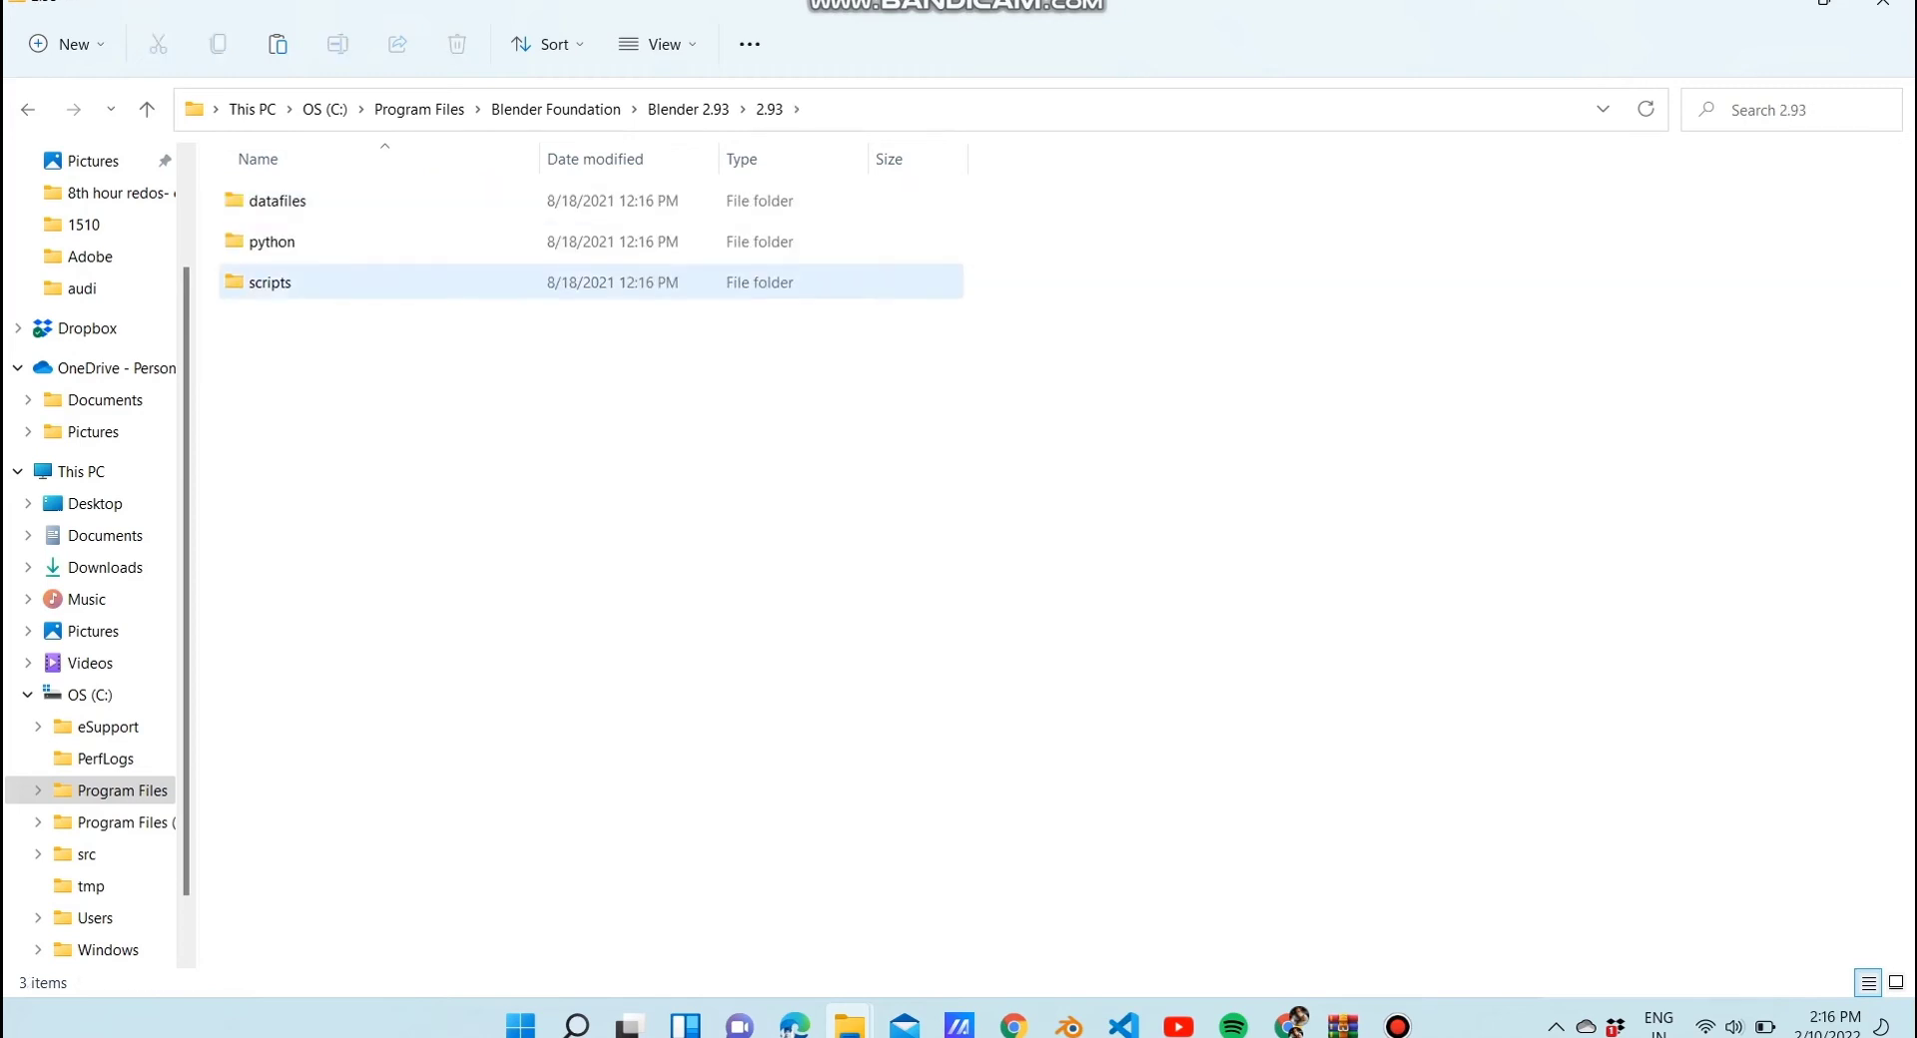
double_click(270, 283)
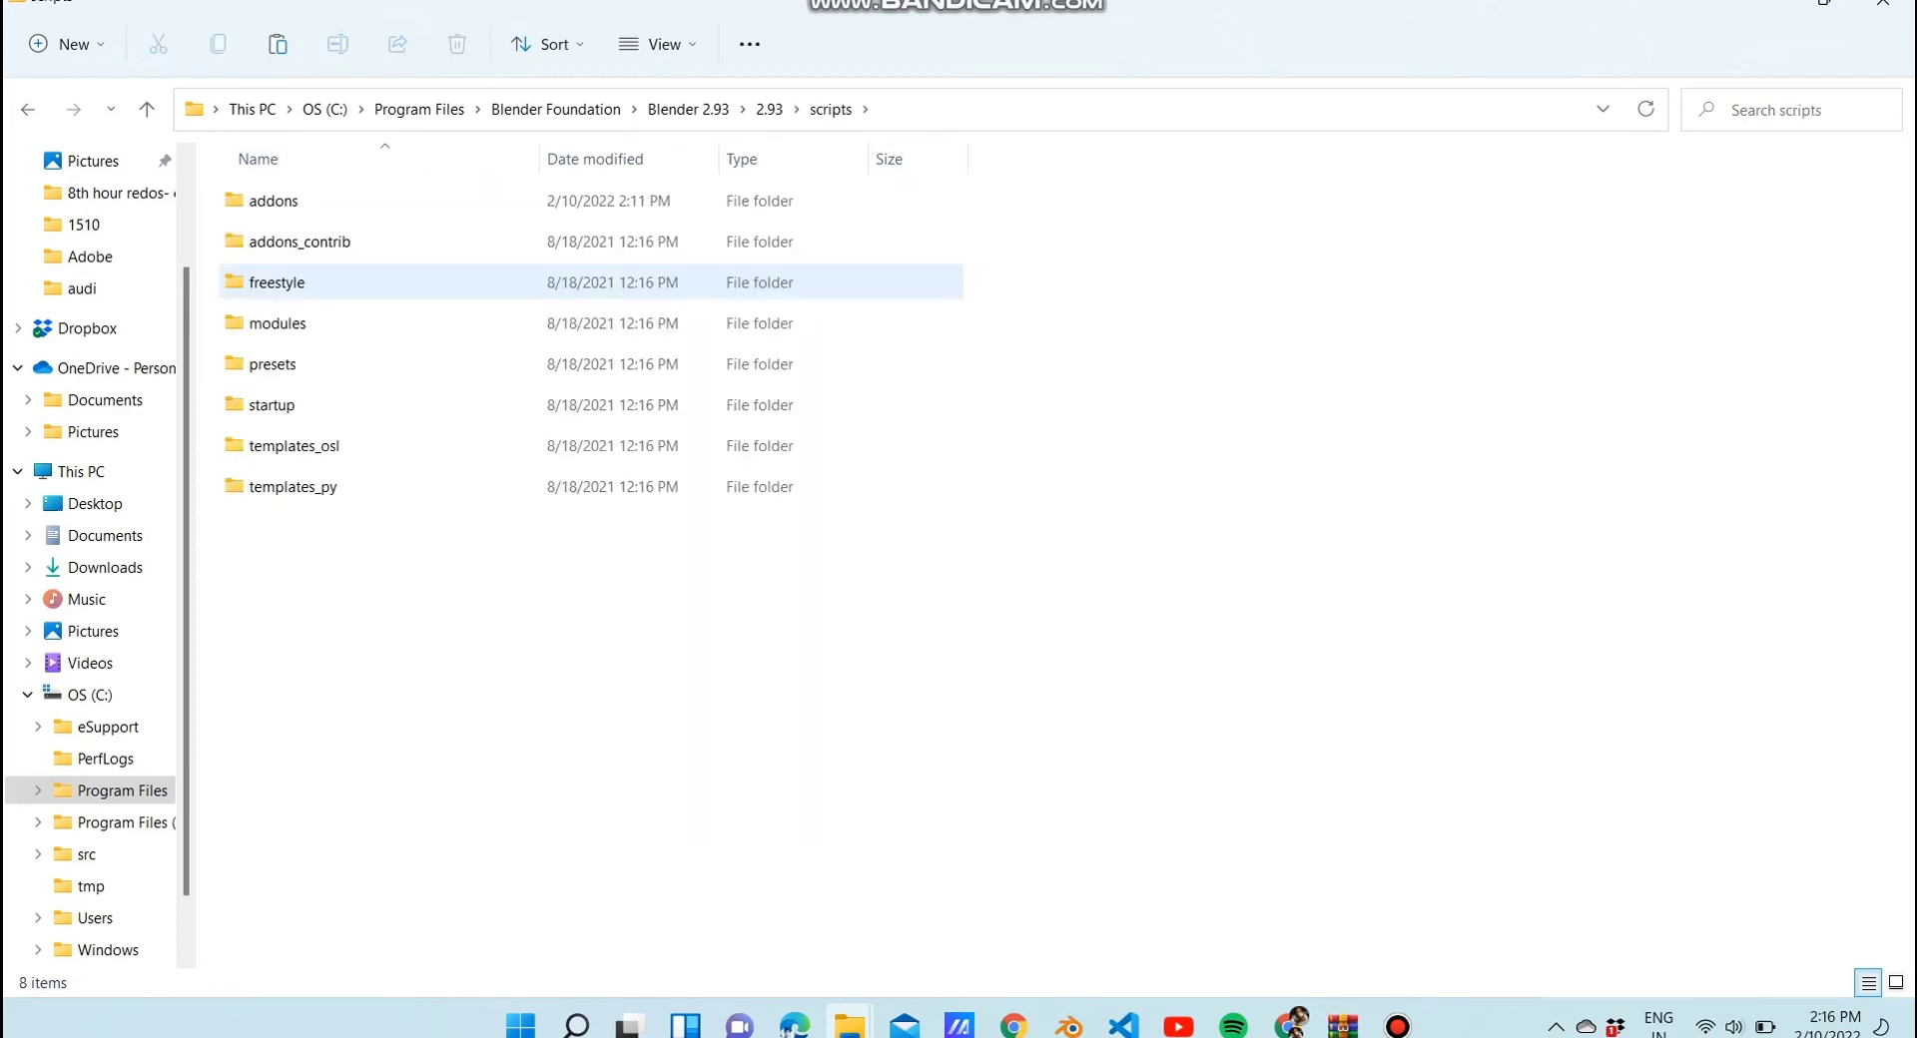
double_click(272, 201)
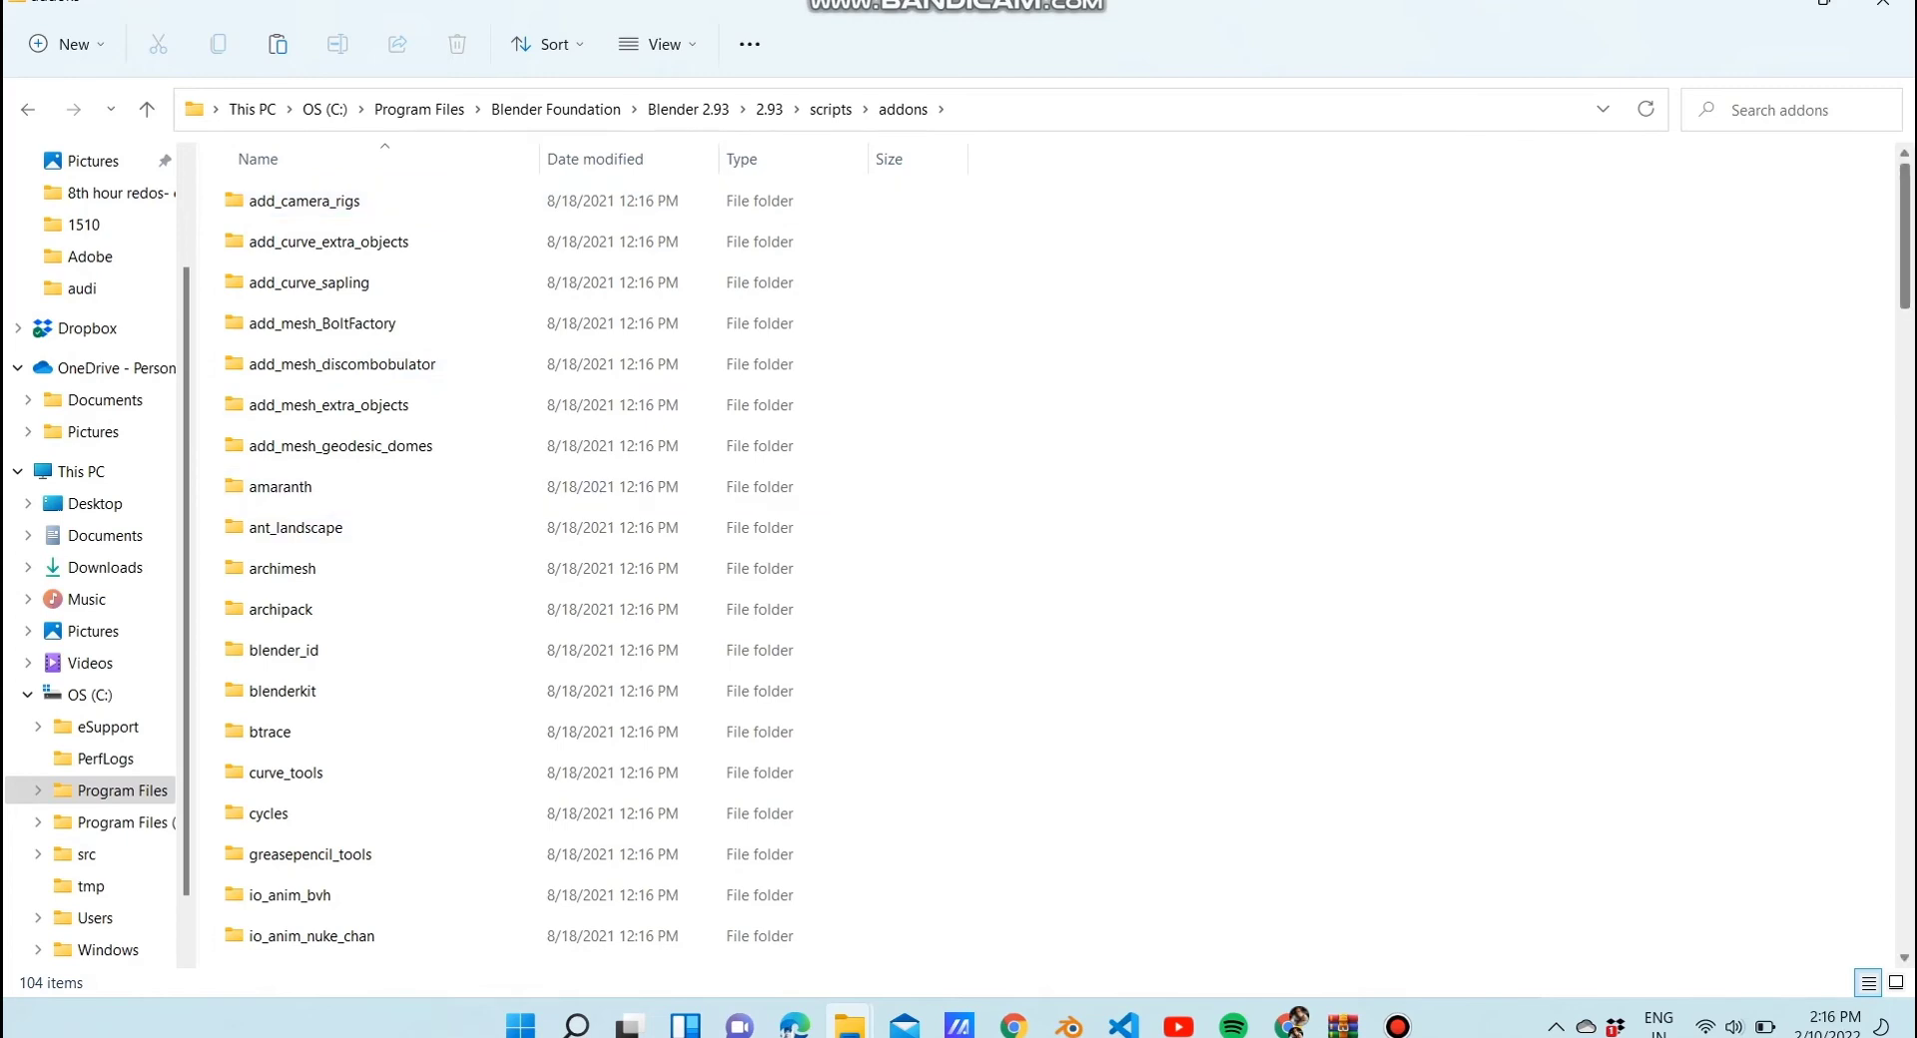
scroll(1067, 578, down, 7)
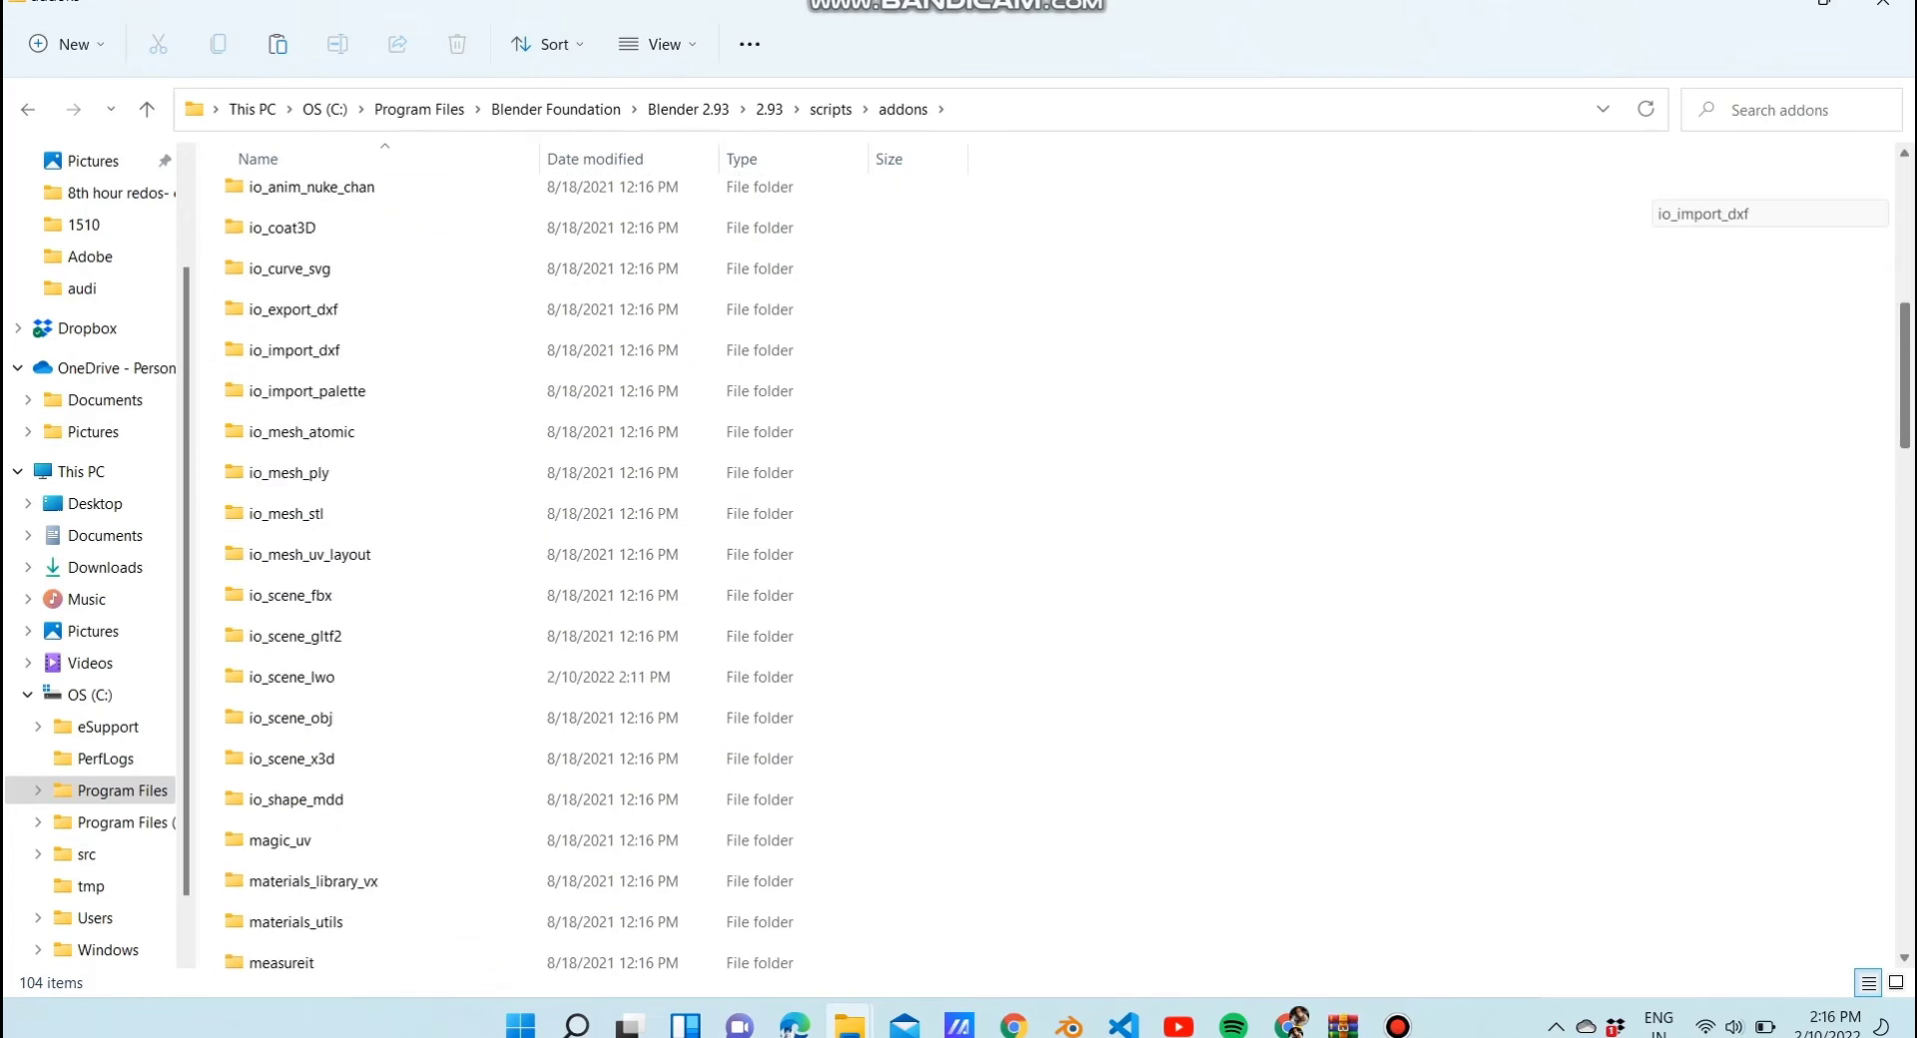
scroll(1067, 578, up, 3)
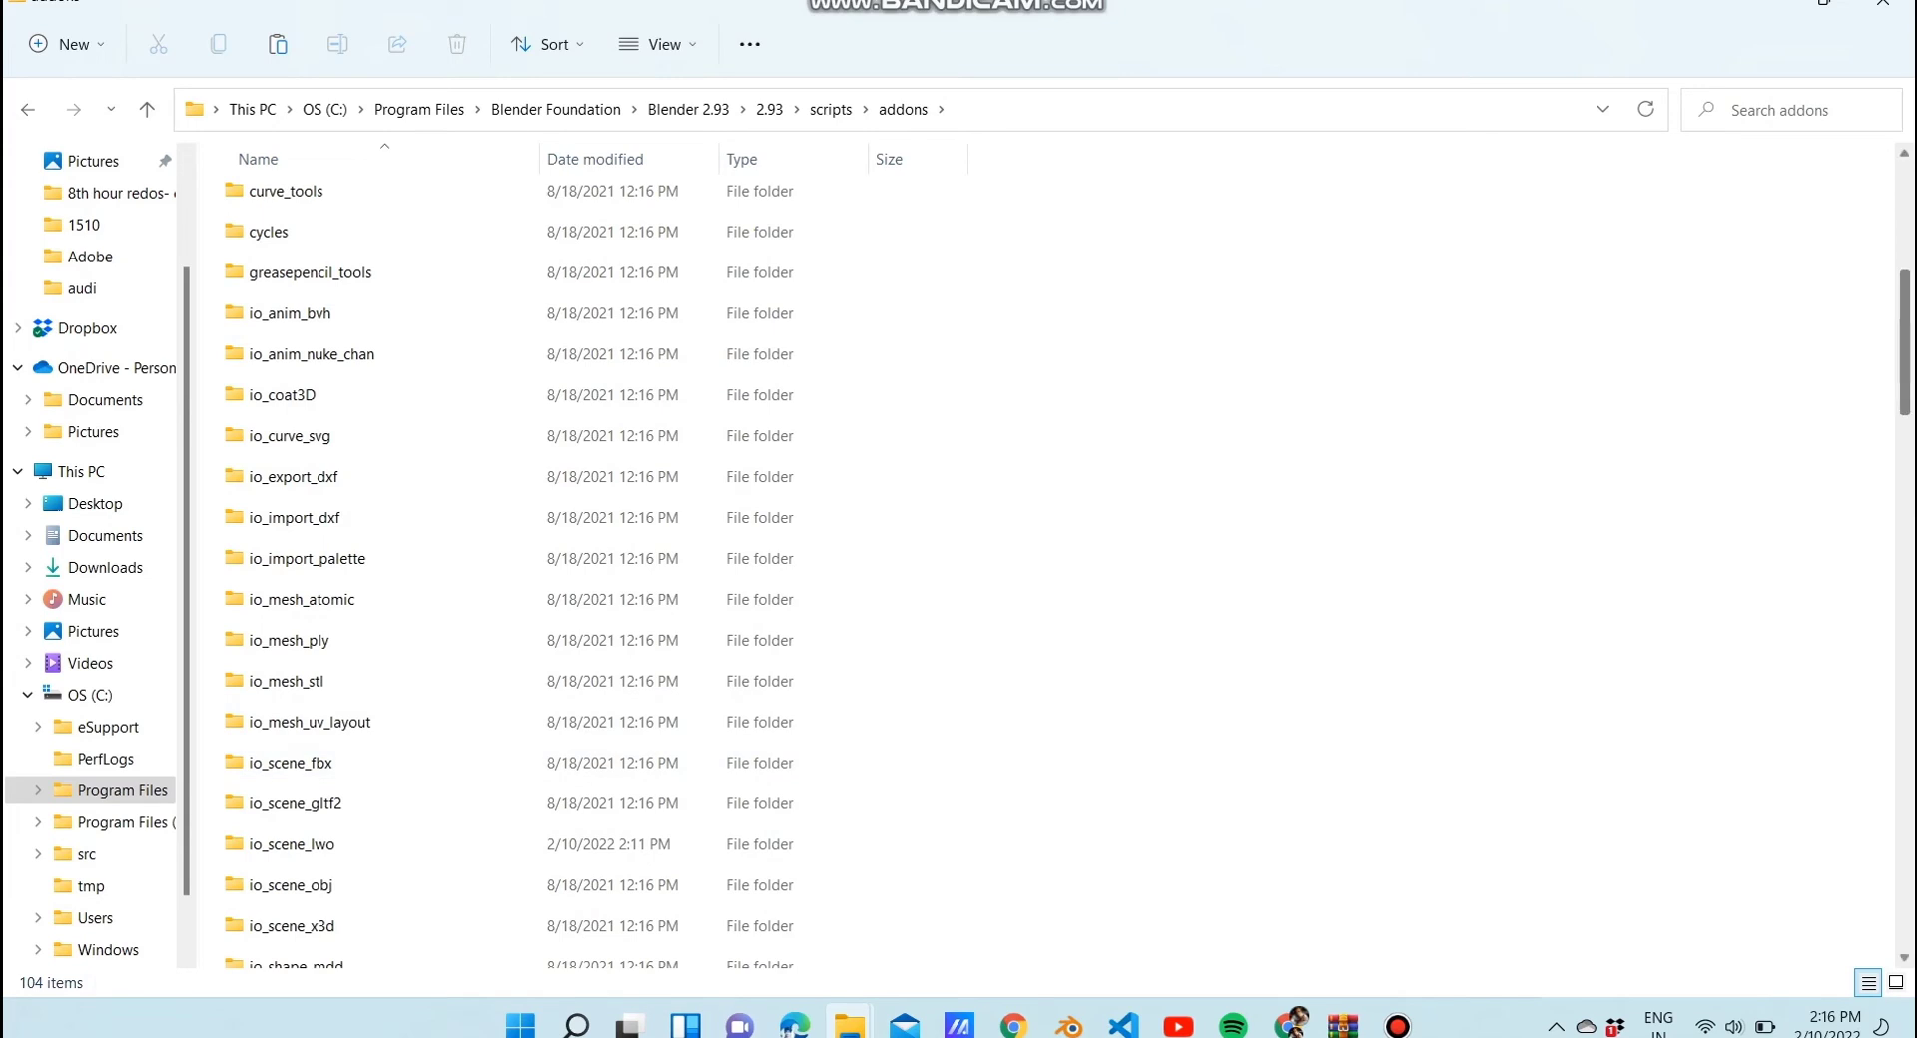
scroll(1648, 312, down, 2)
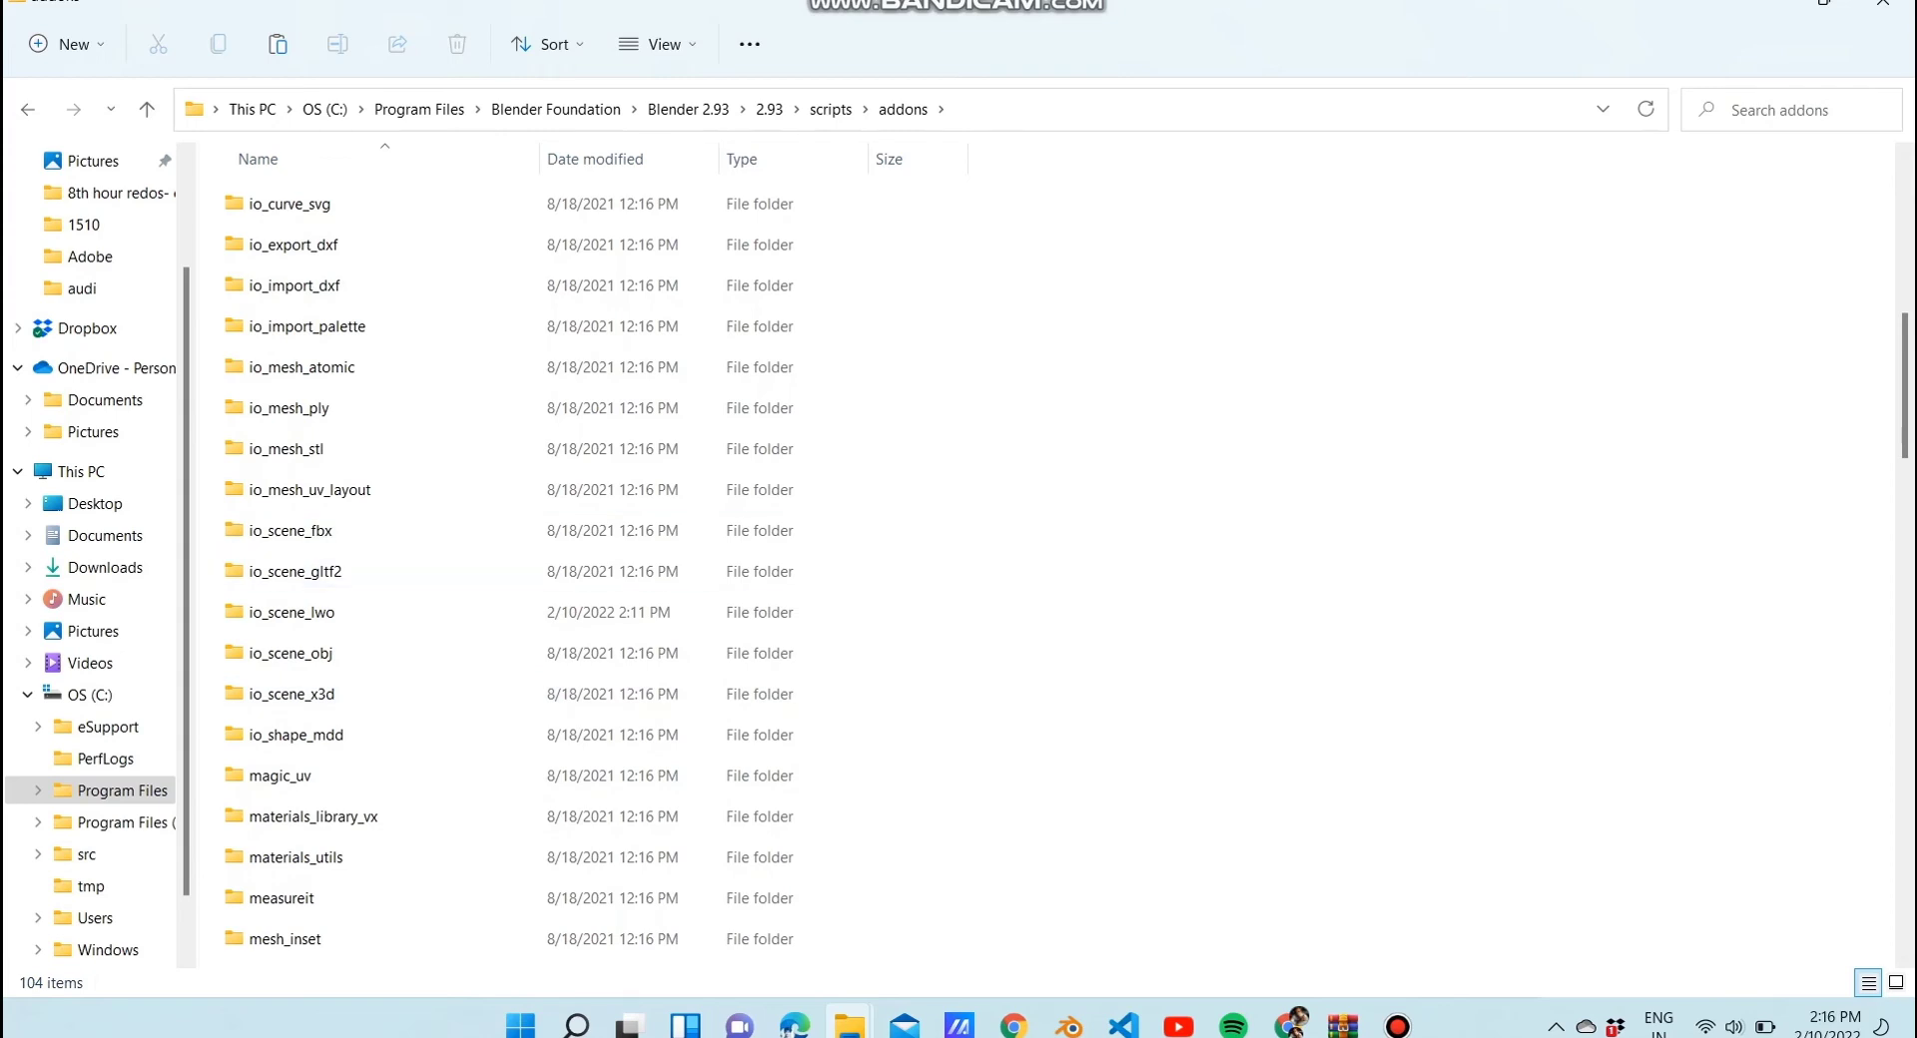
Paste io_scene_lwo (1) into addons, delete that duplicate, and return to Blender
key(ctrl+v)
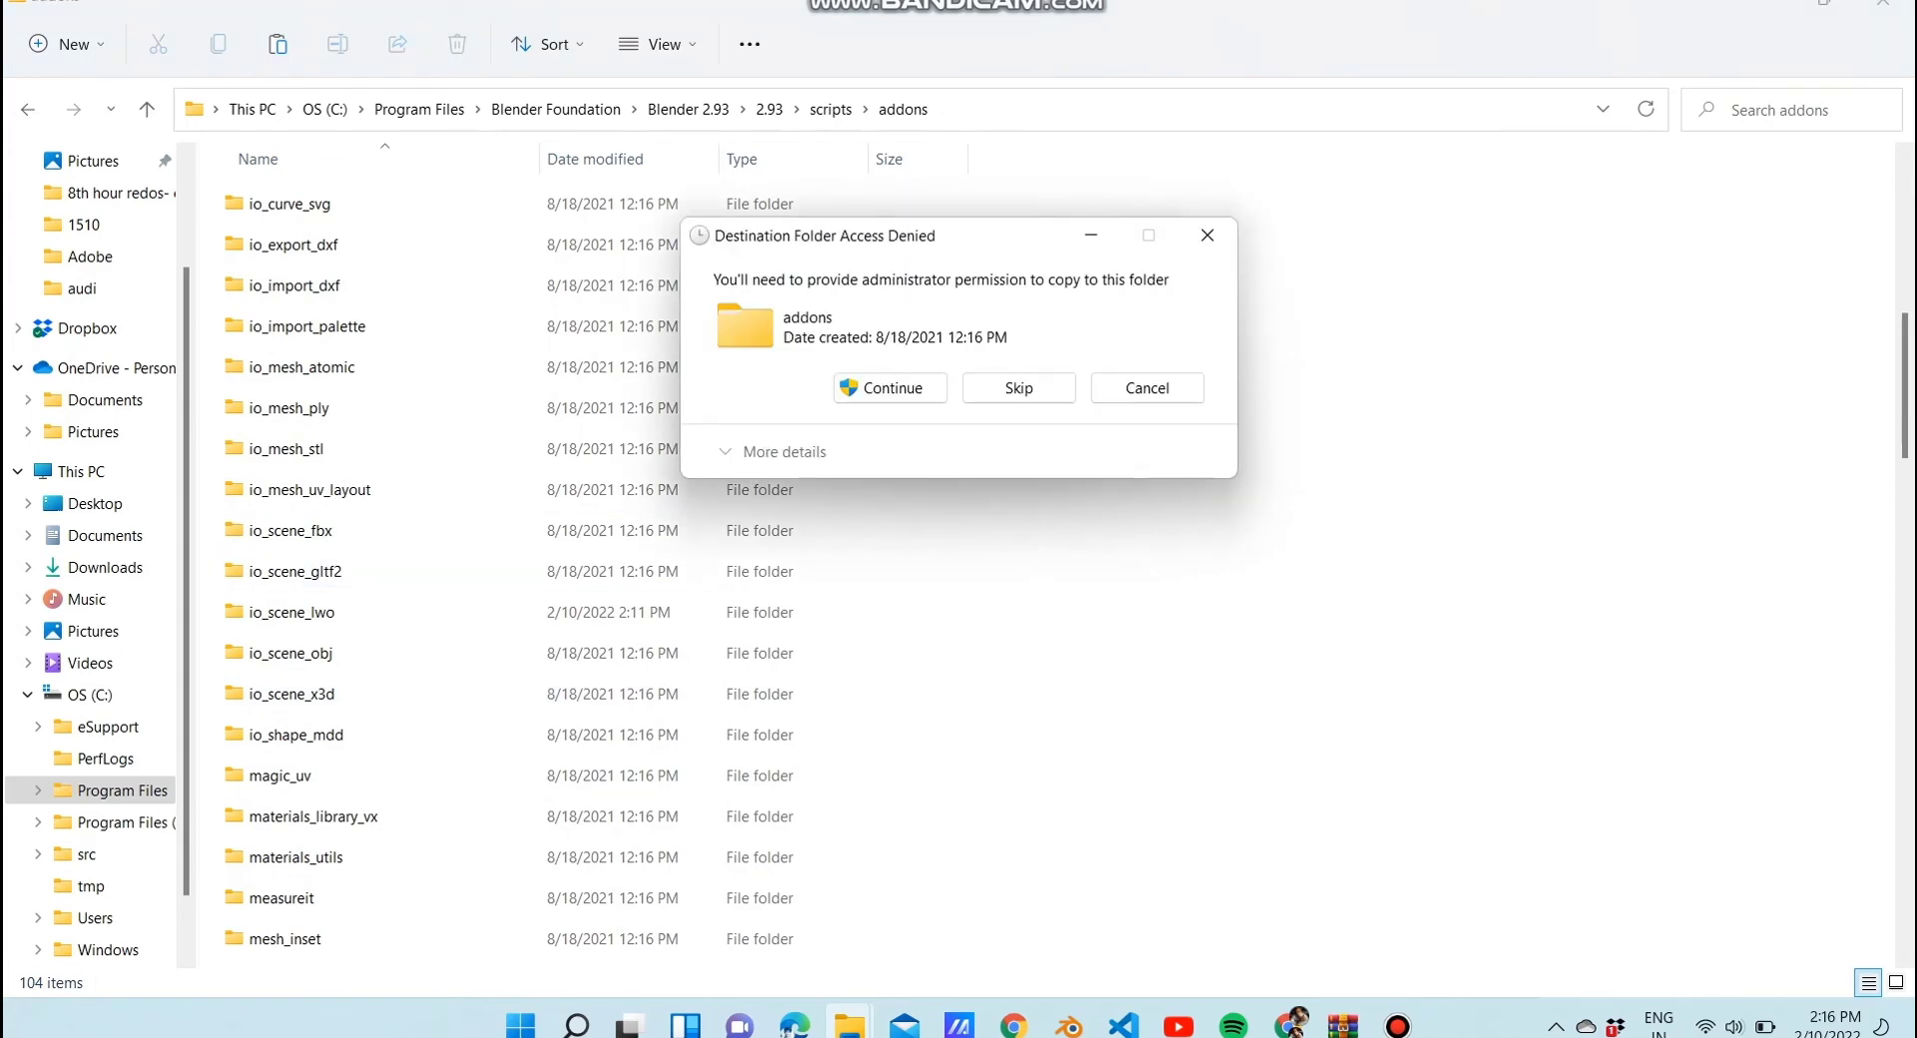
key(Return)
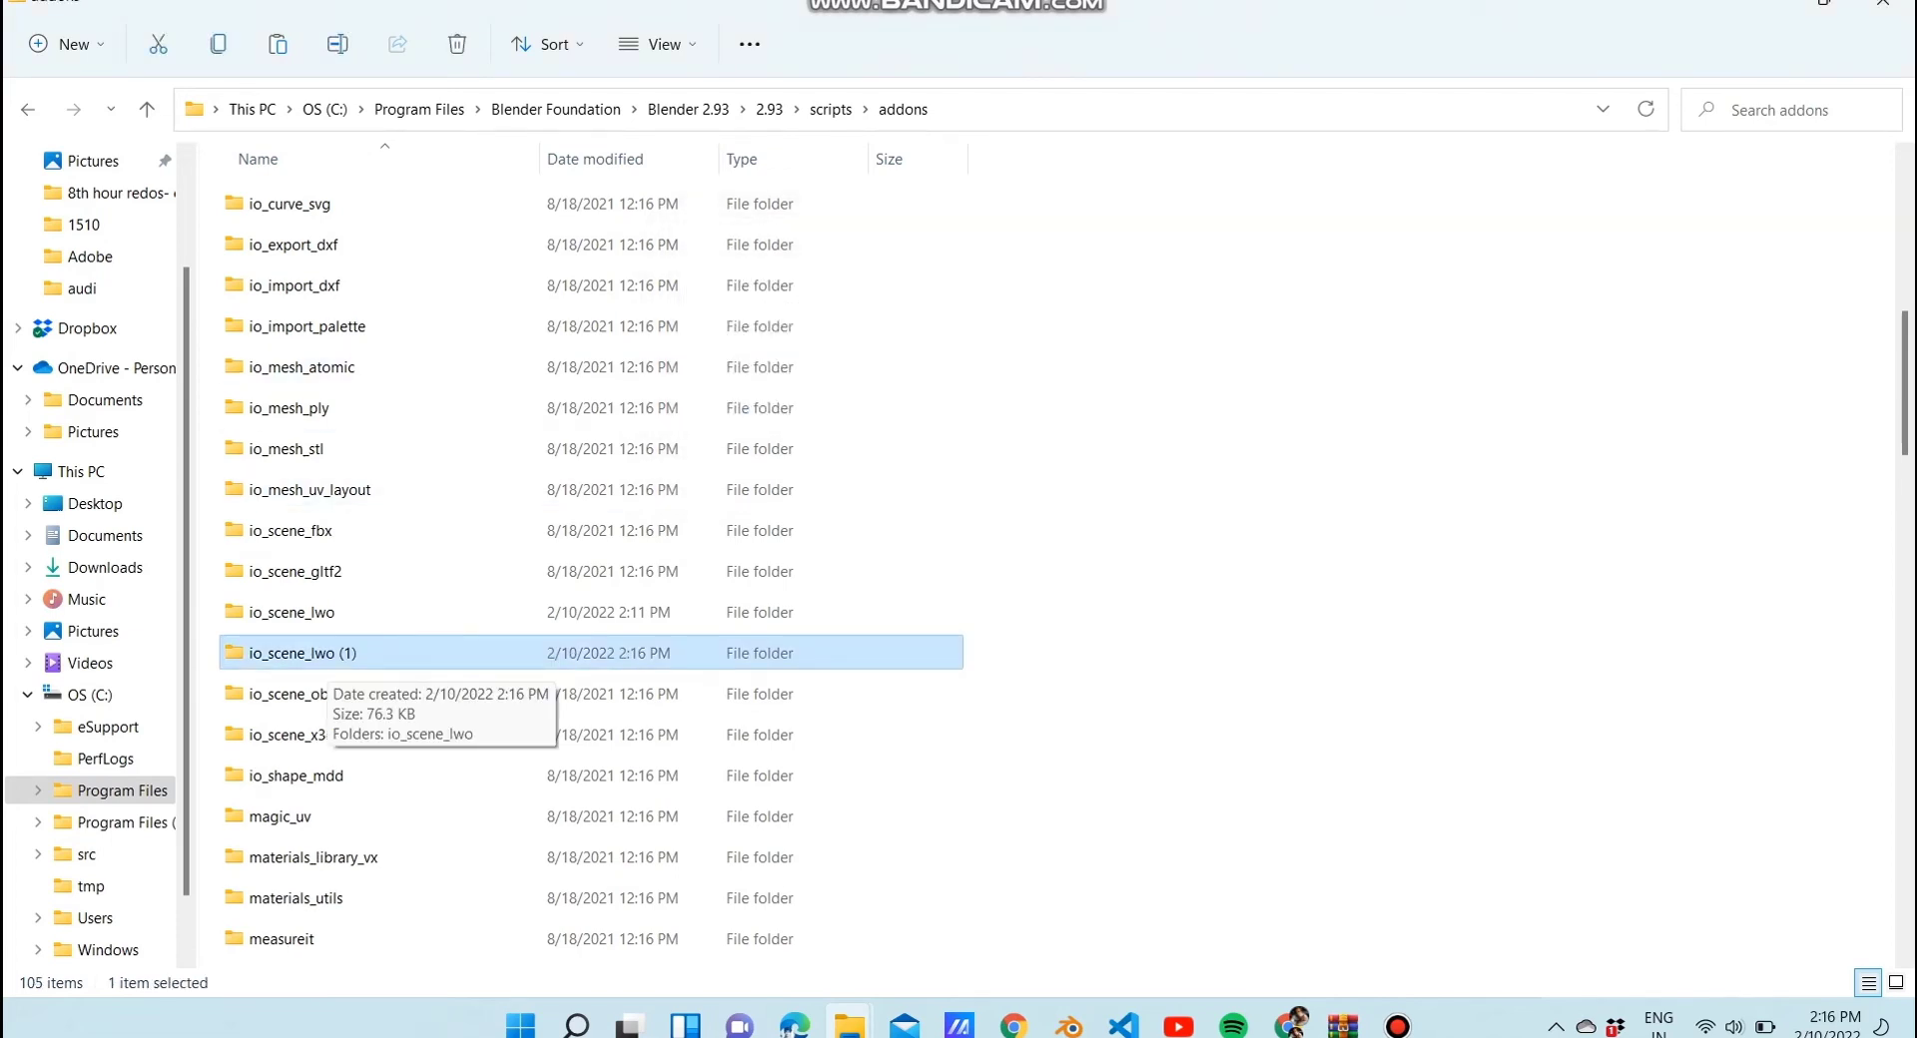
right_click(329, 657)
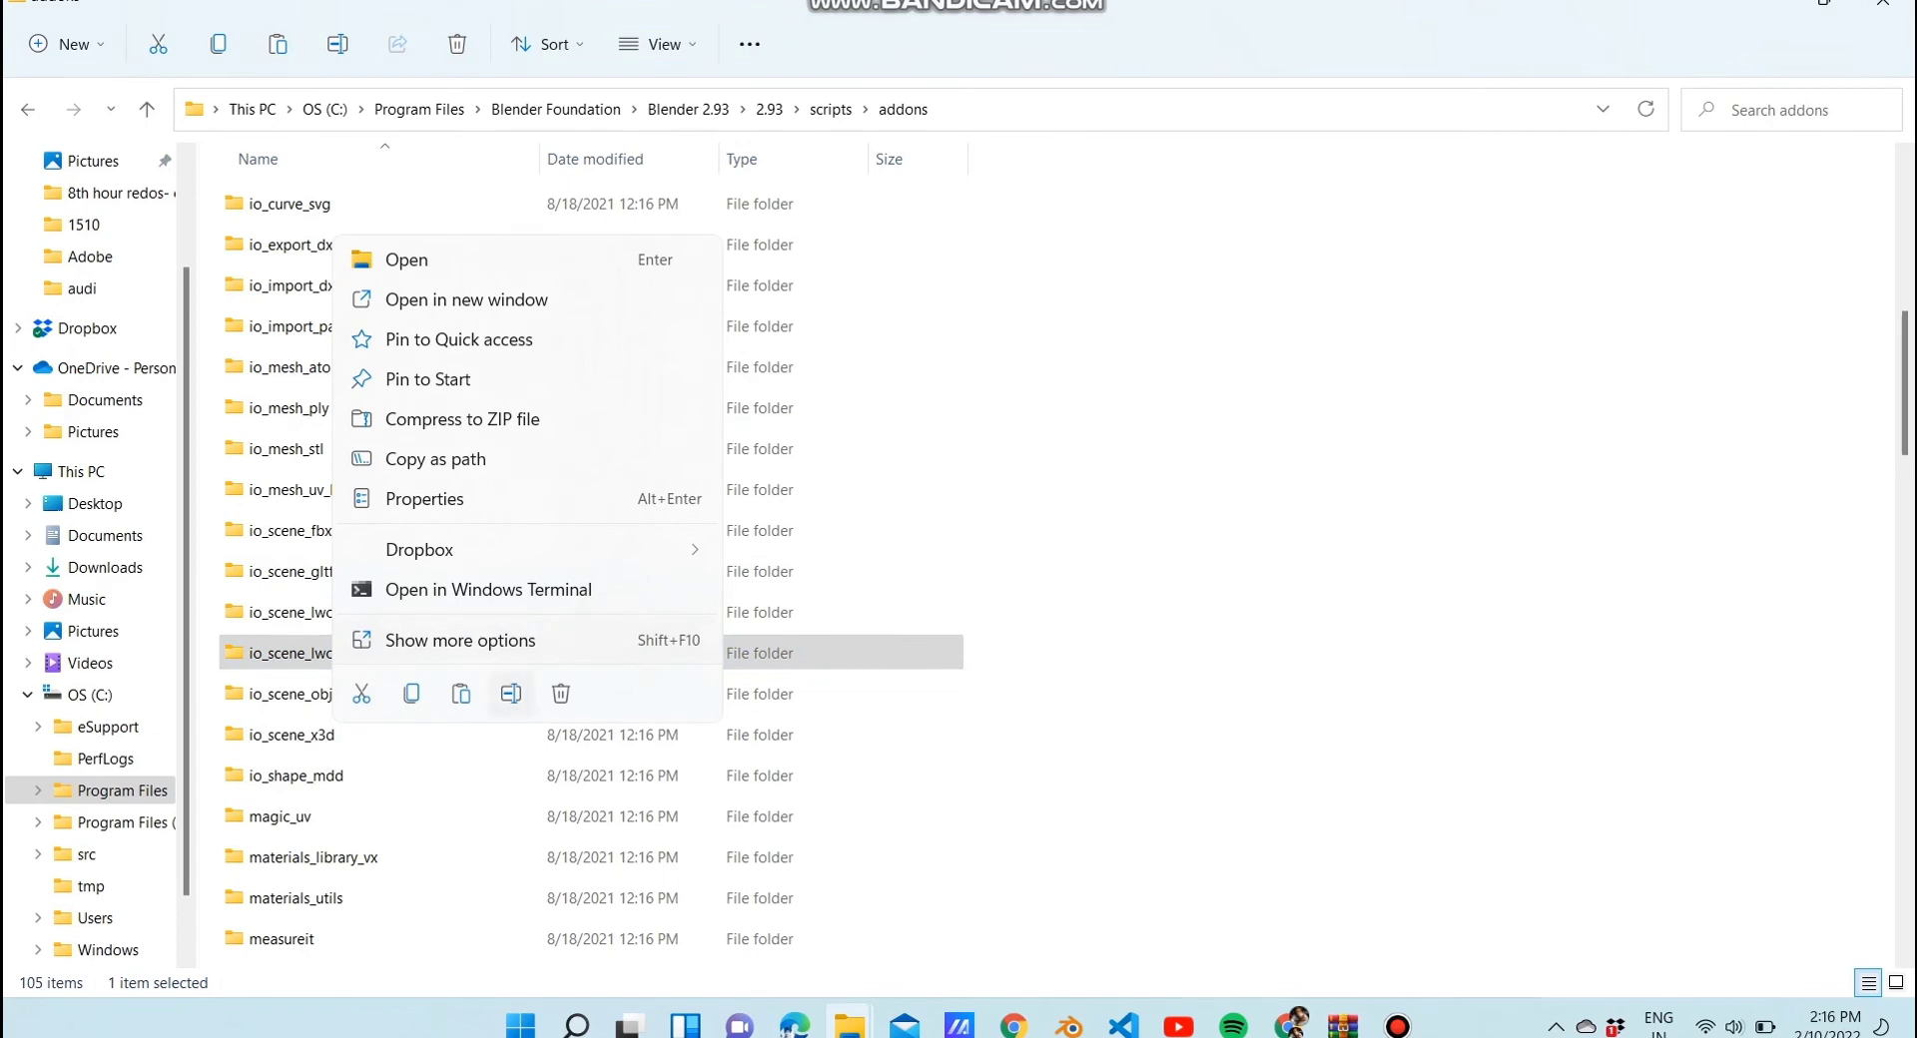
click(561, 693)
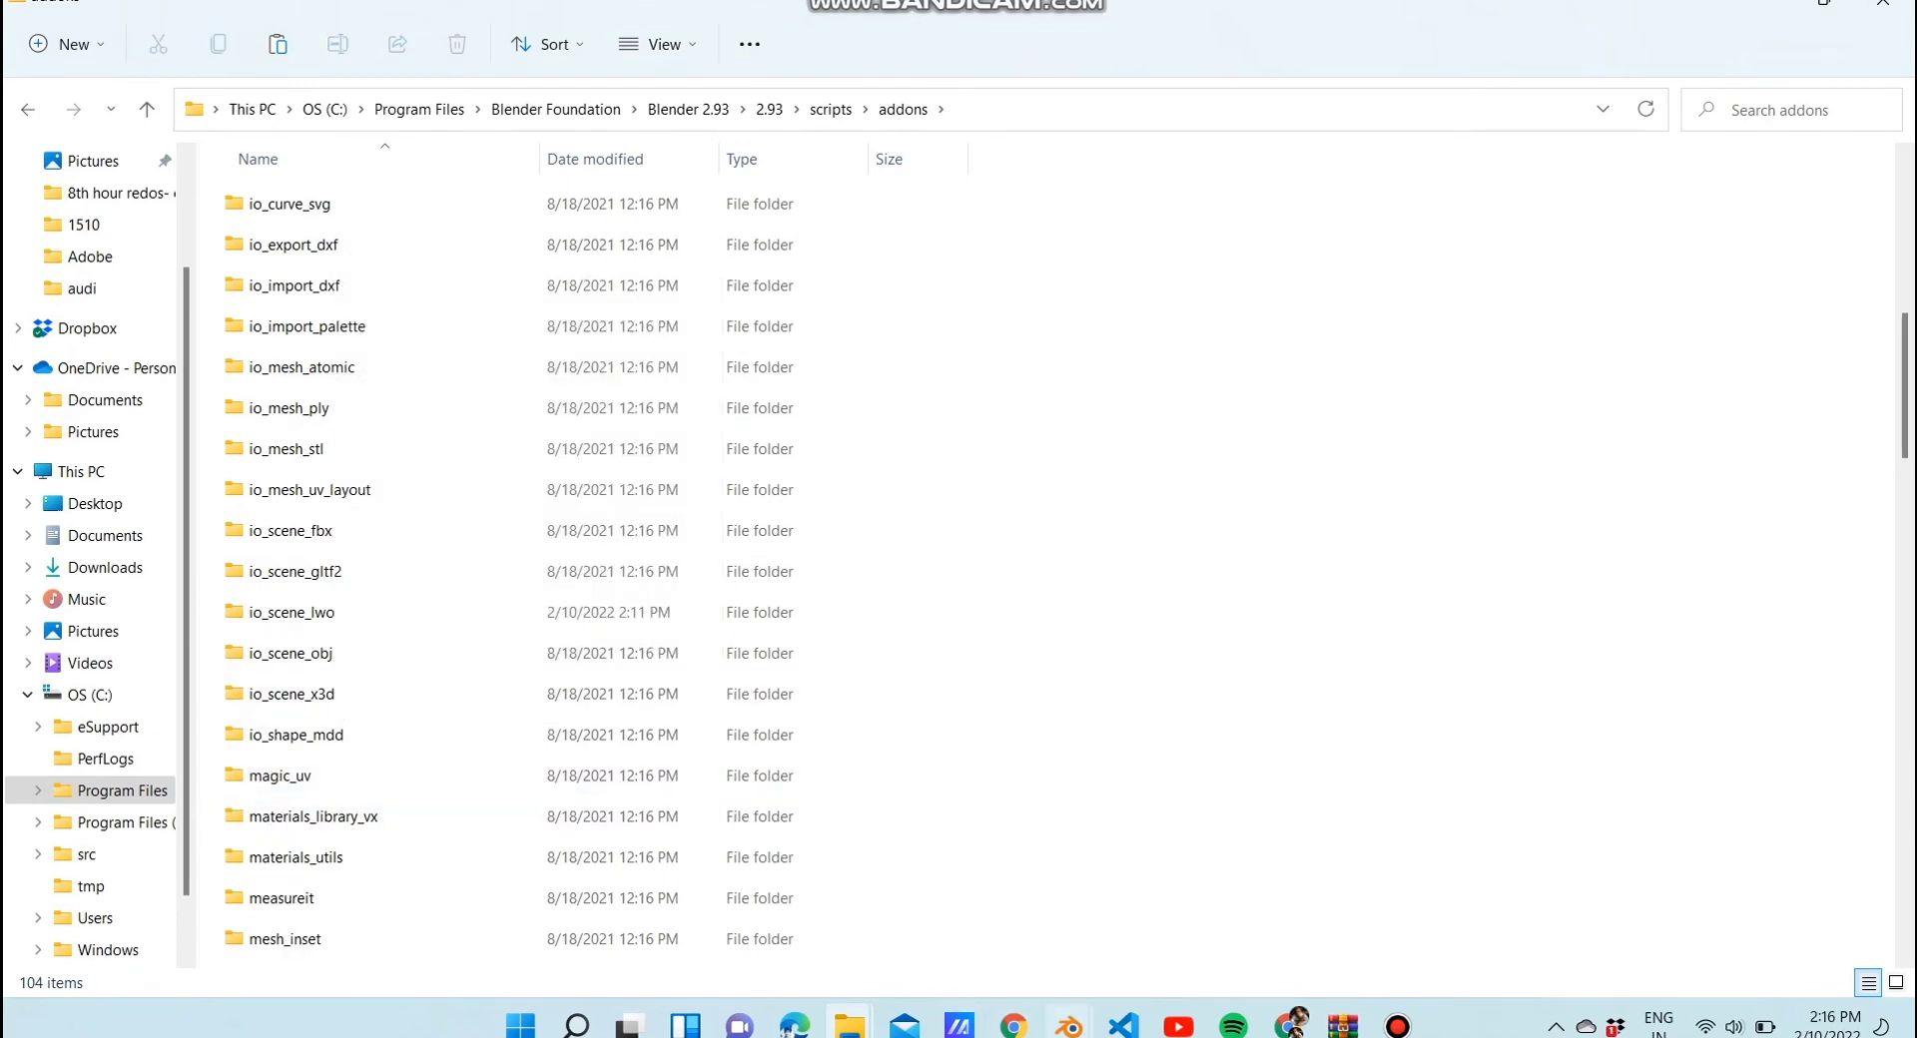
mouse_move(1068, 1026)
click(1201, 908)
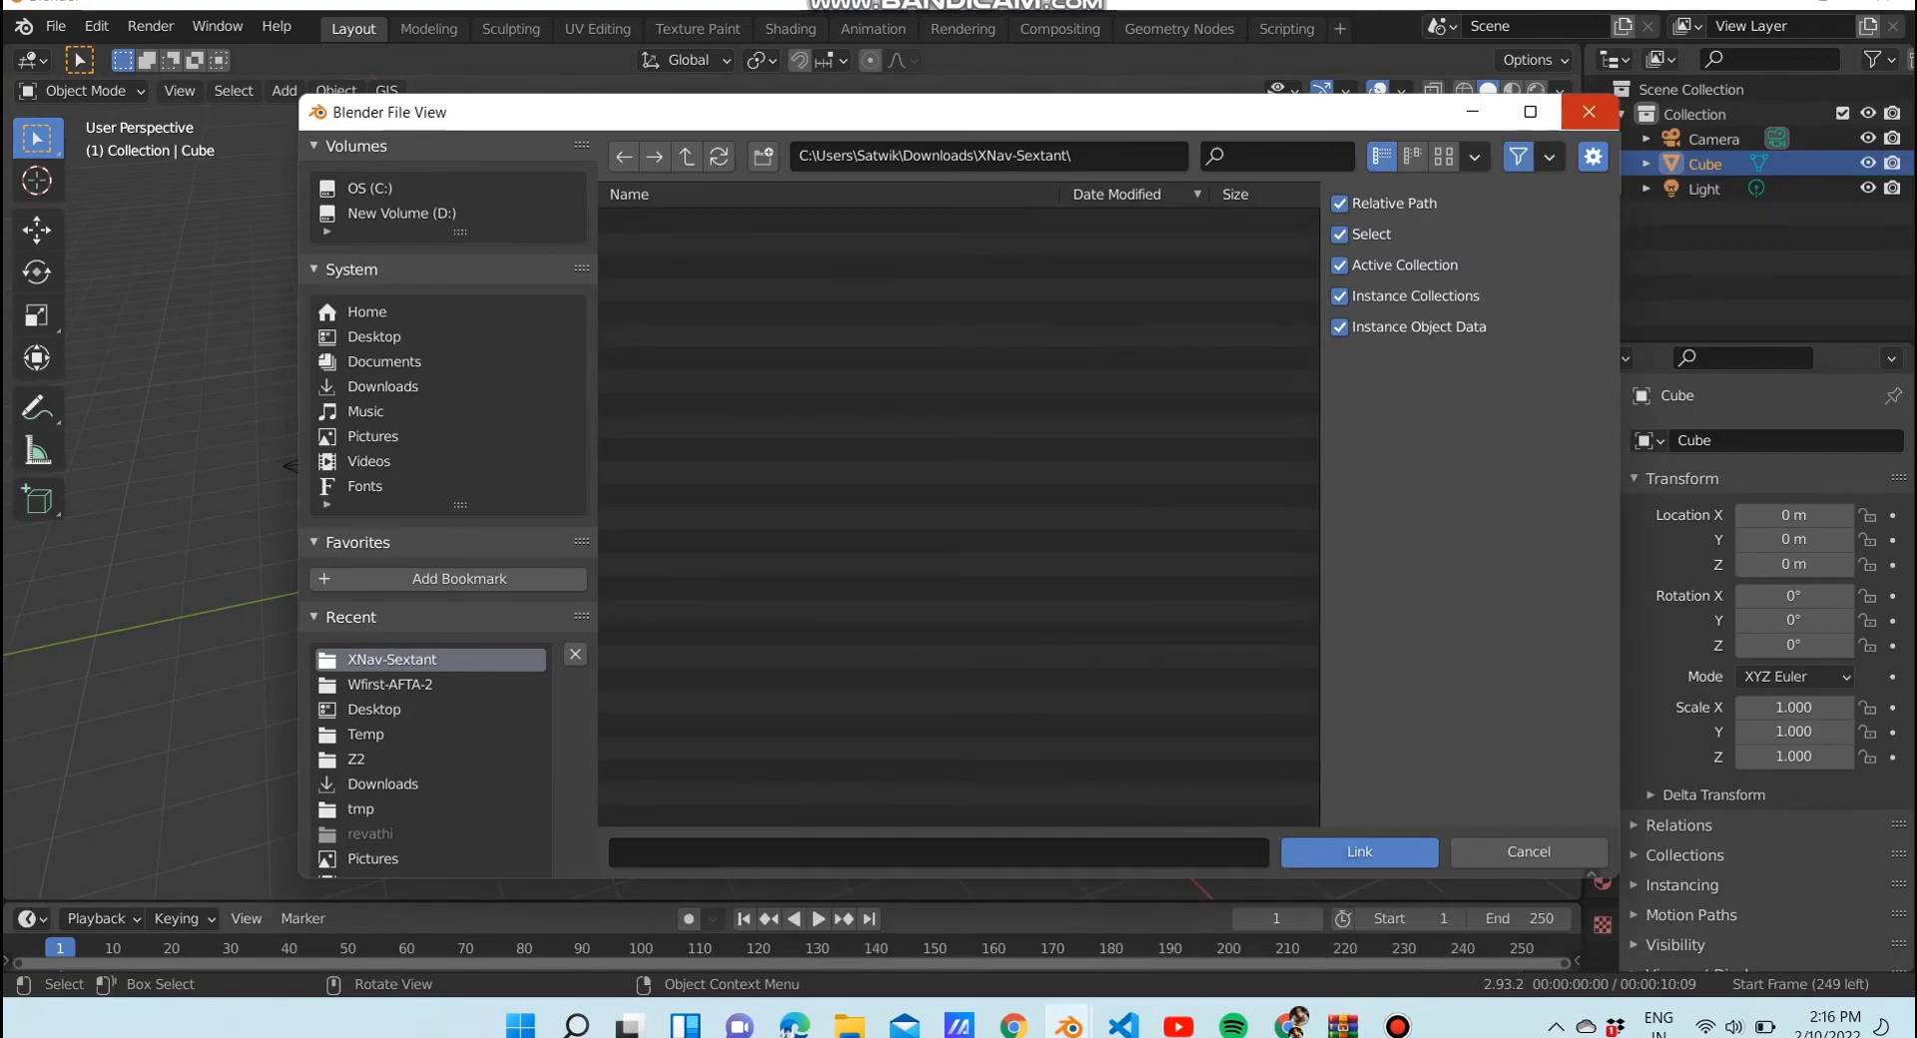
Close the leftover file browser and open the Add-ons section of Preferences
click(1589, 111)
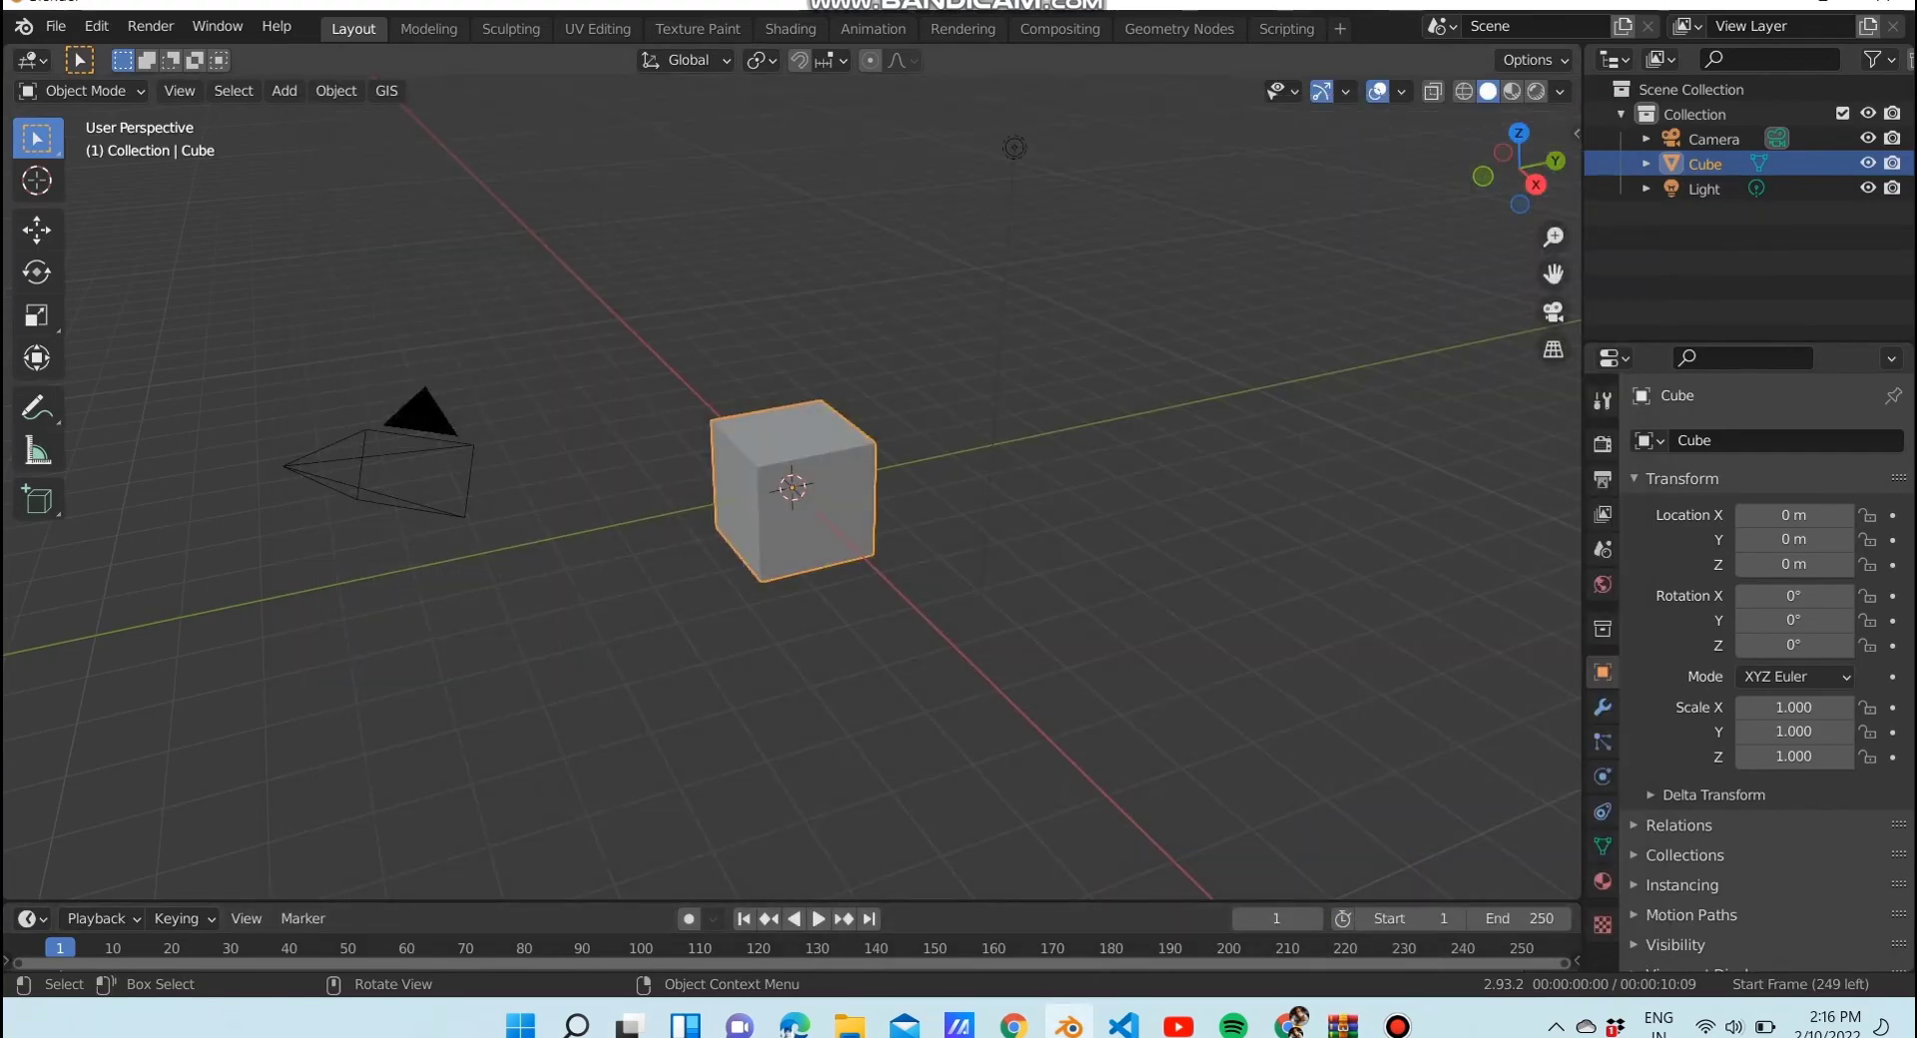
click(96, 26)
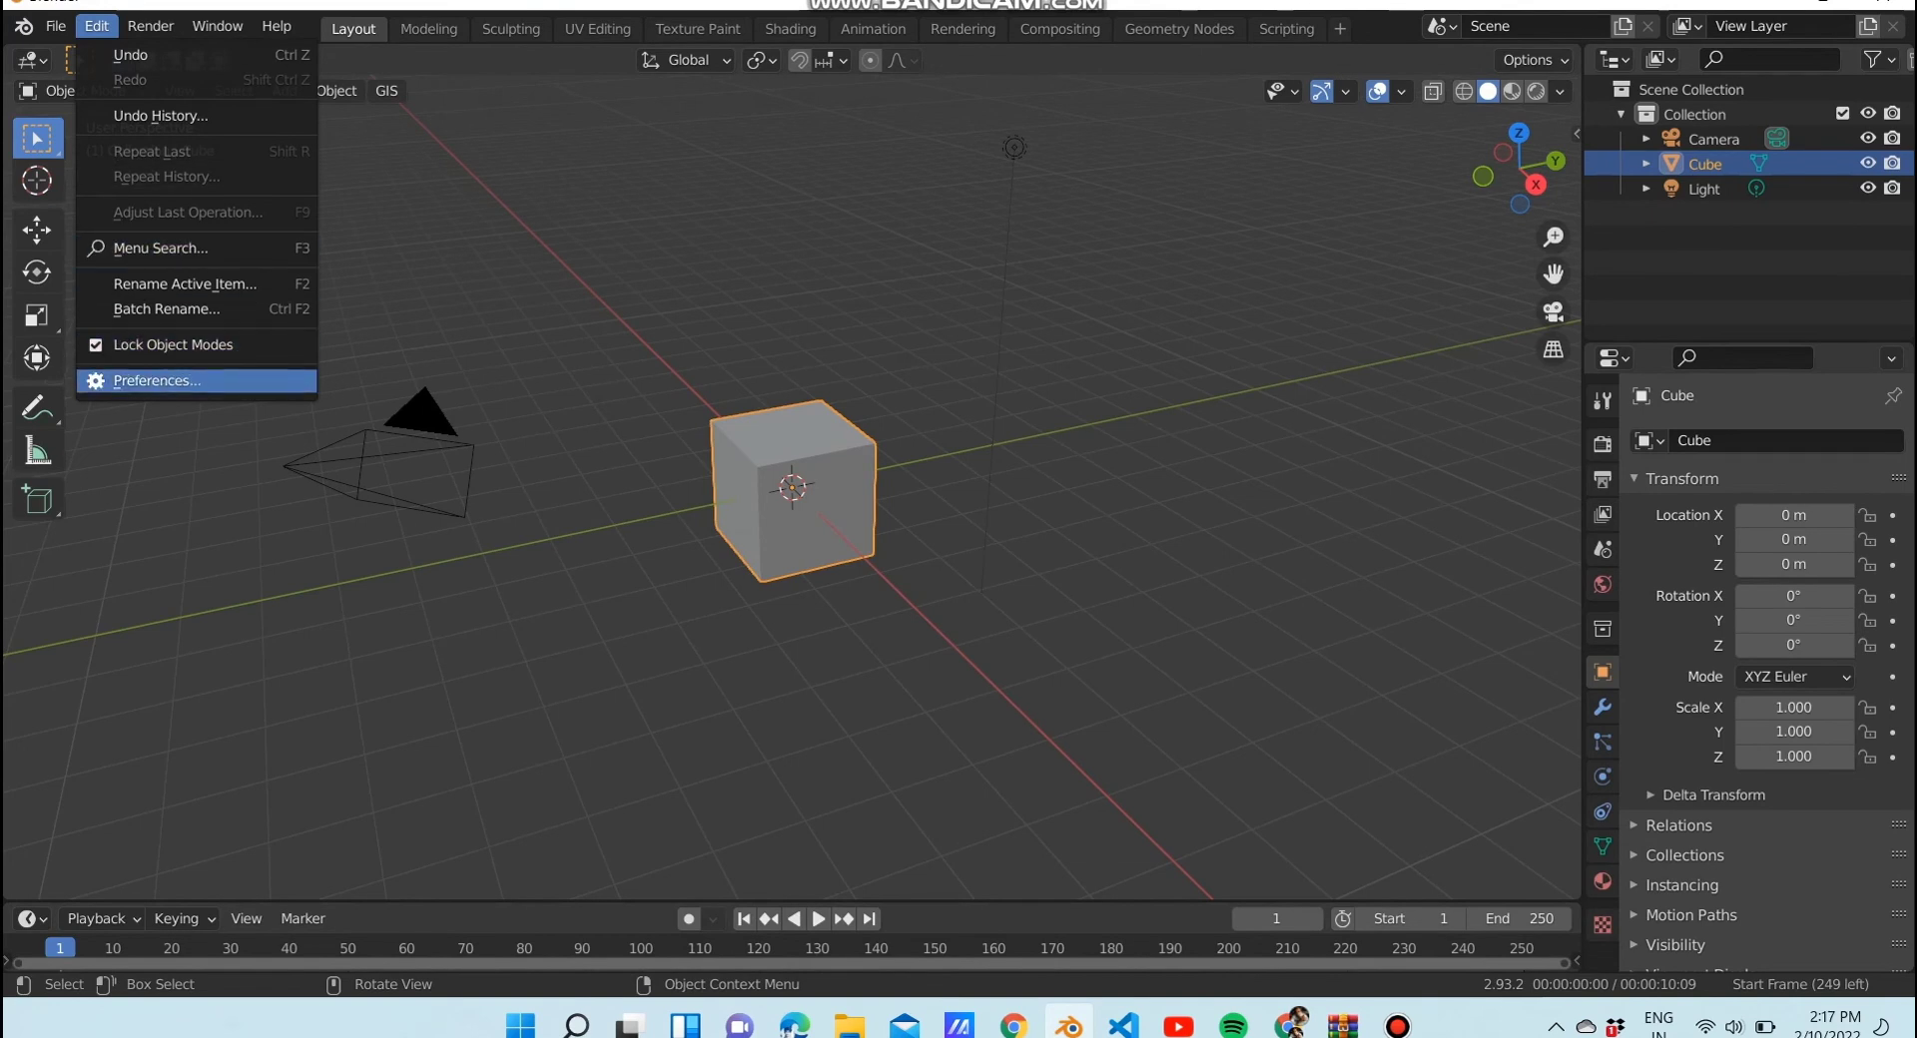
click(157, 380)
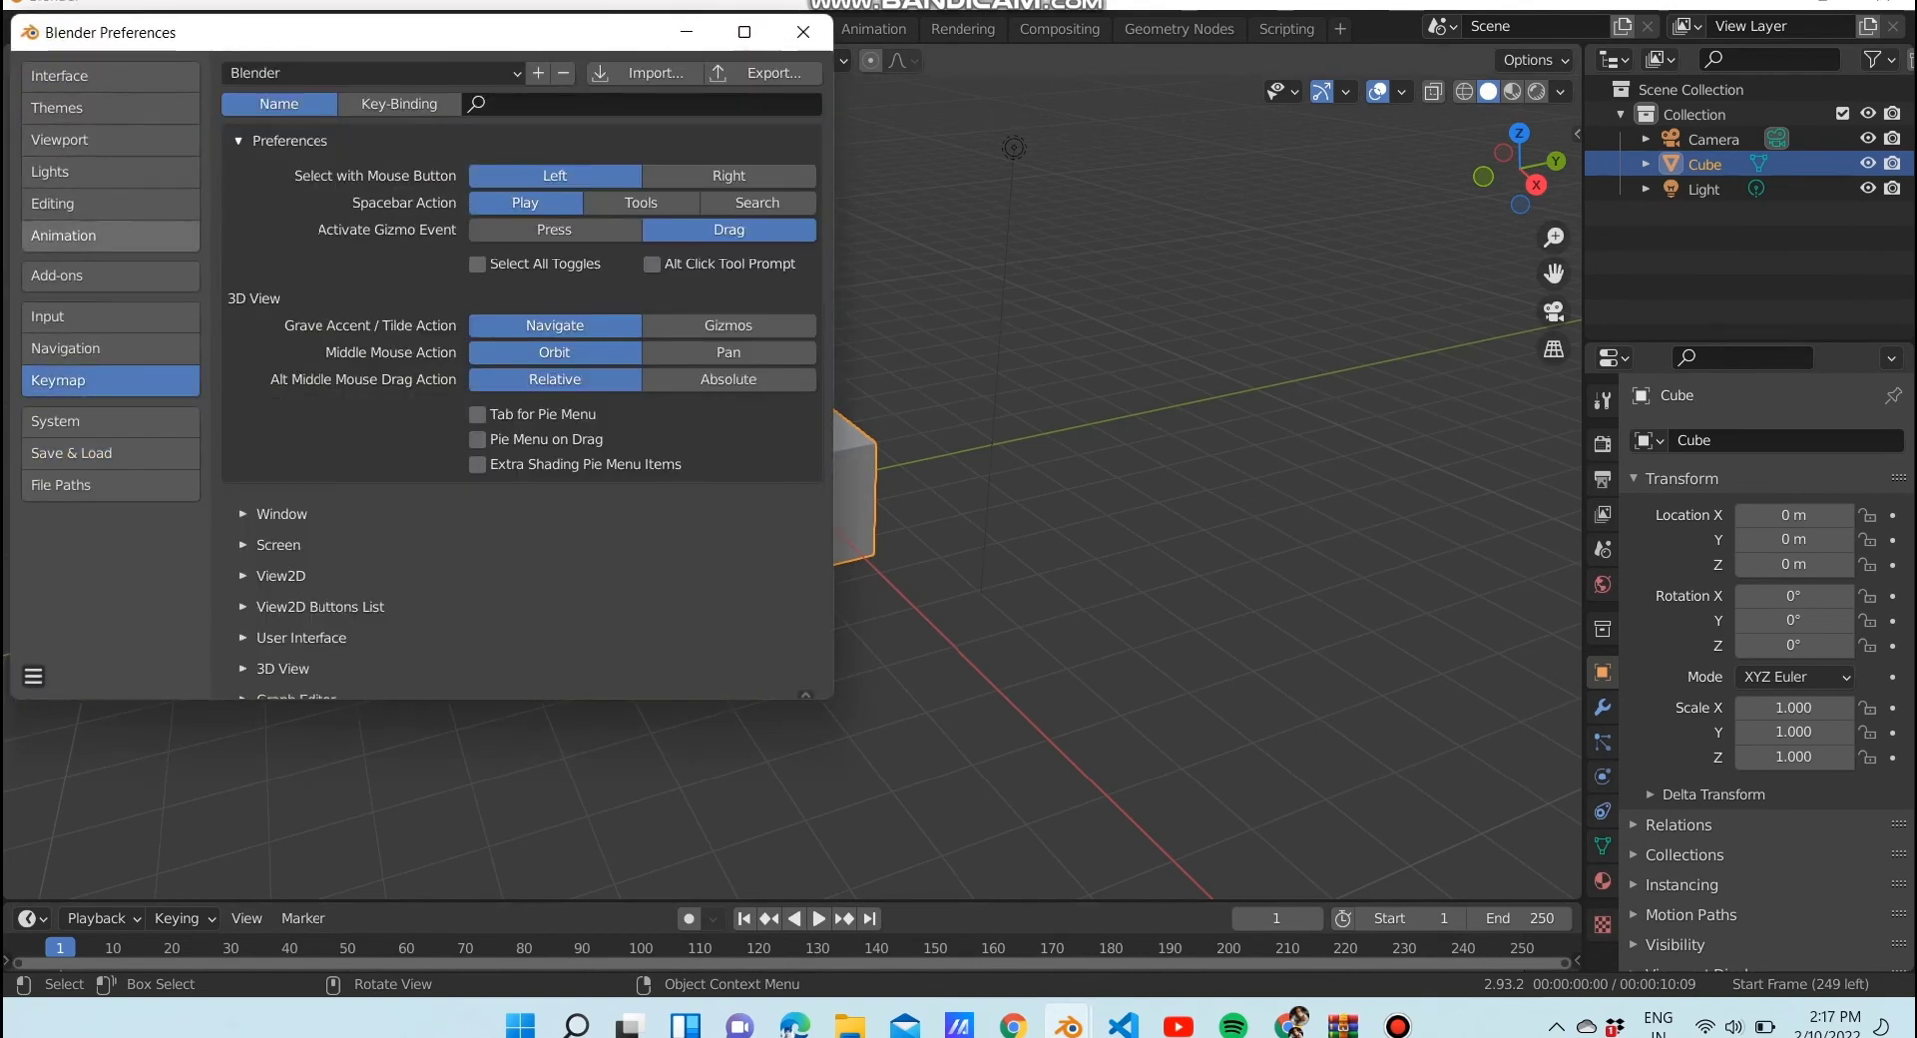
click(110, 275)
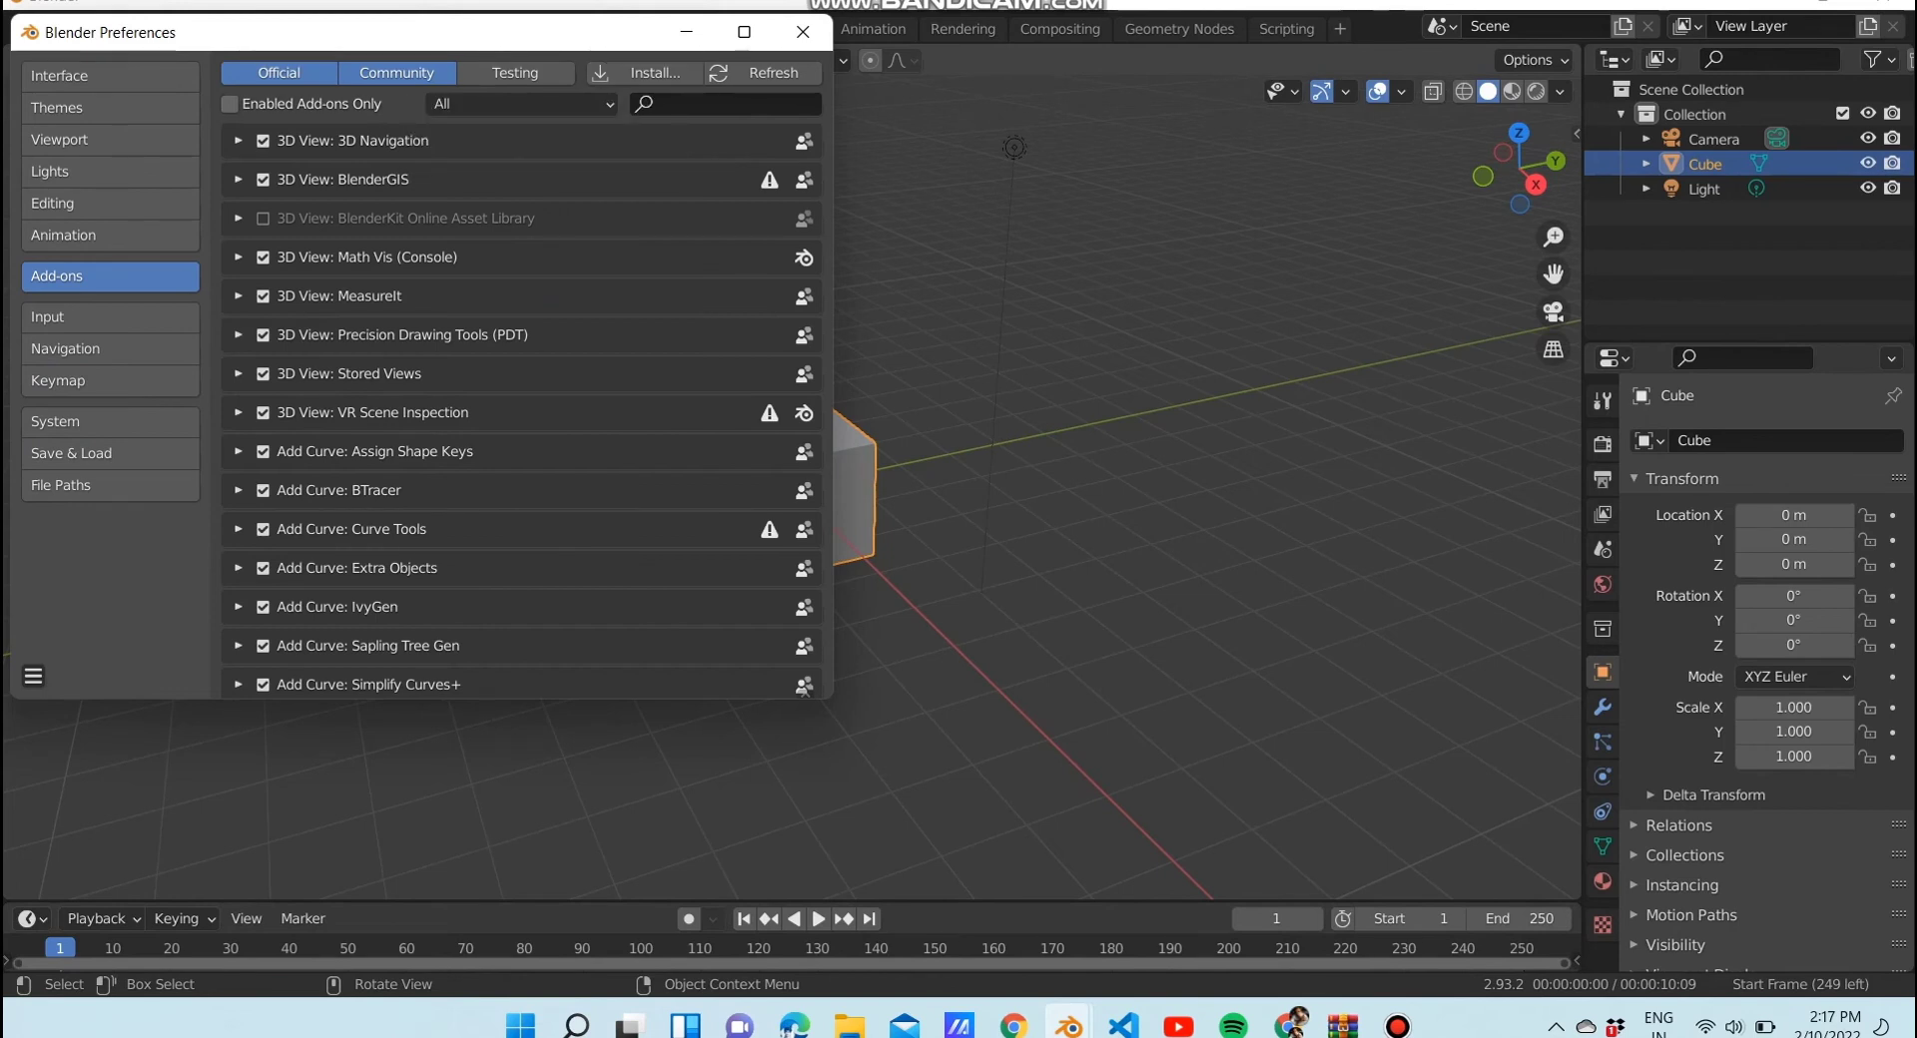
Search 'ligh', enable Import-Export: Import LightWave Objects, refresh, and close Preferences
click(729, 104)
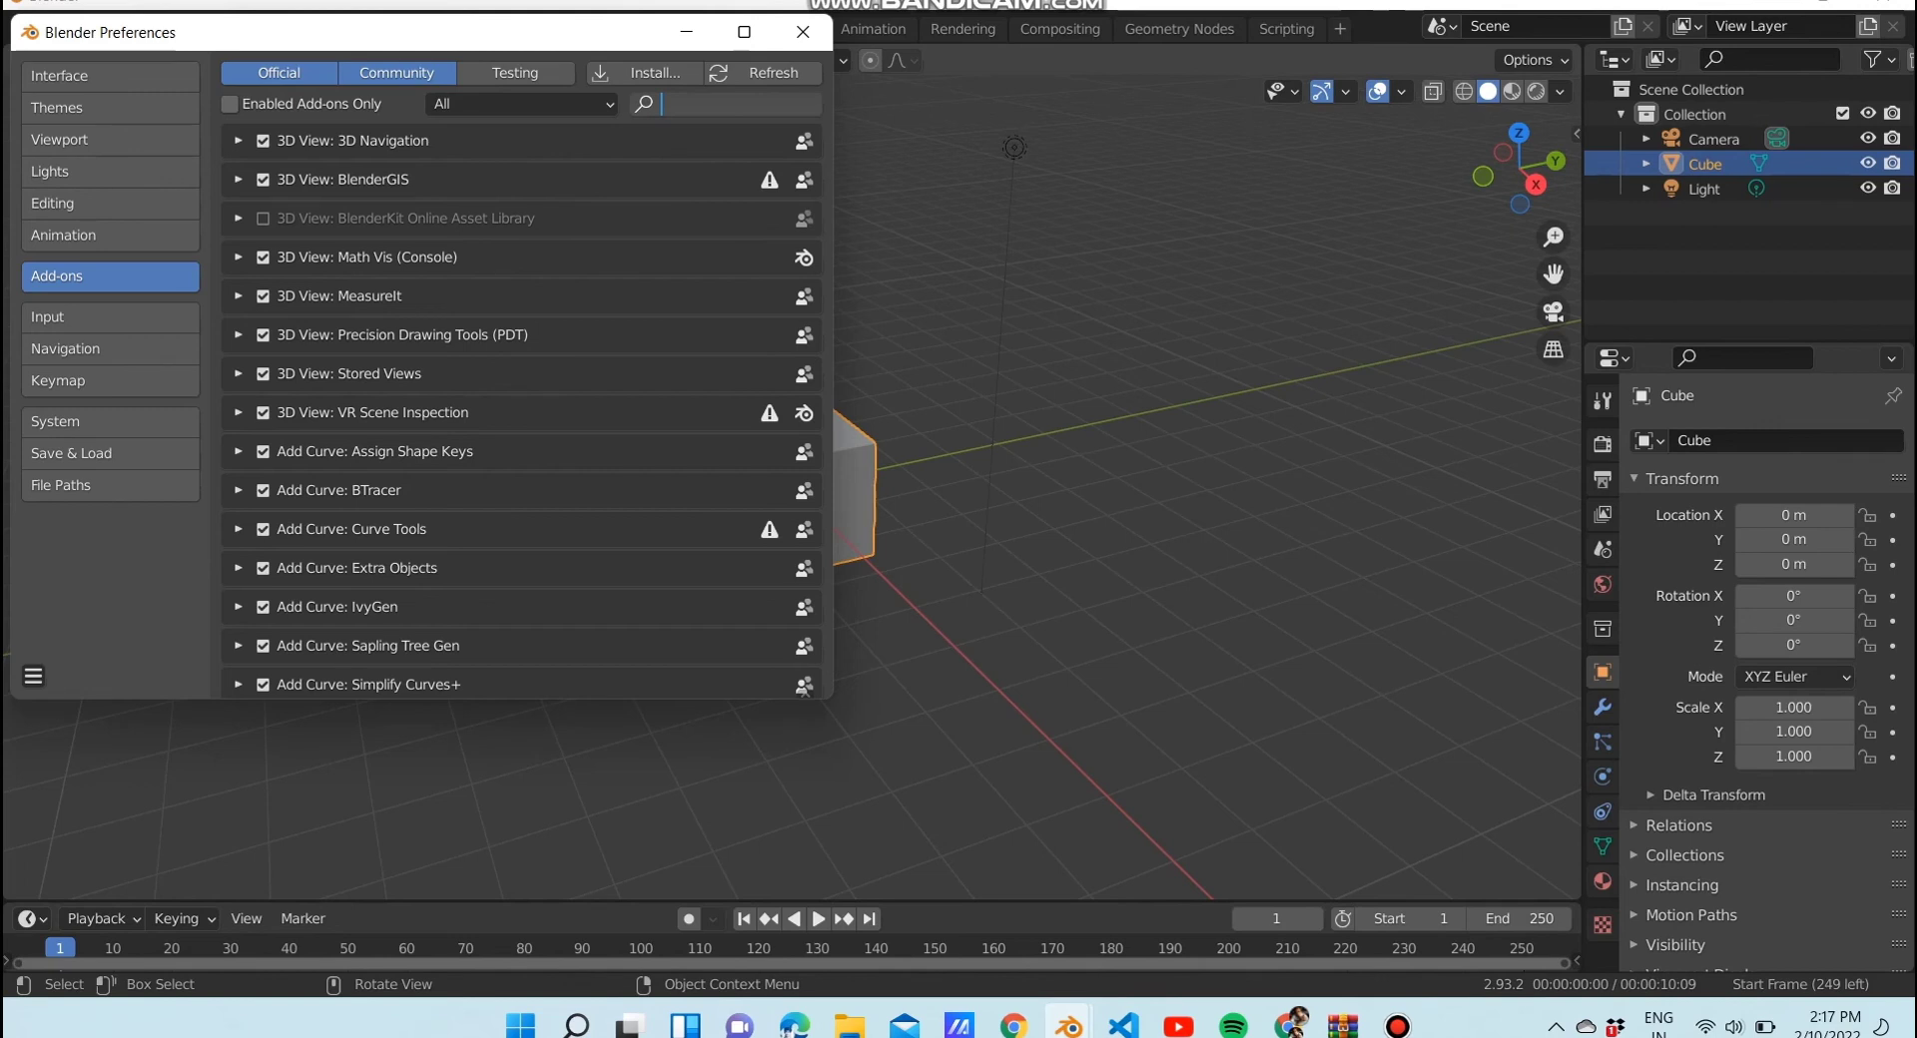
text(li)
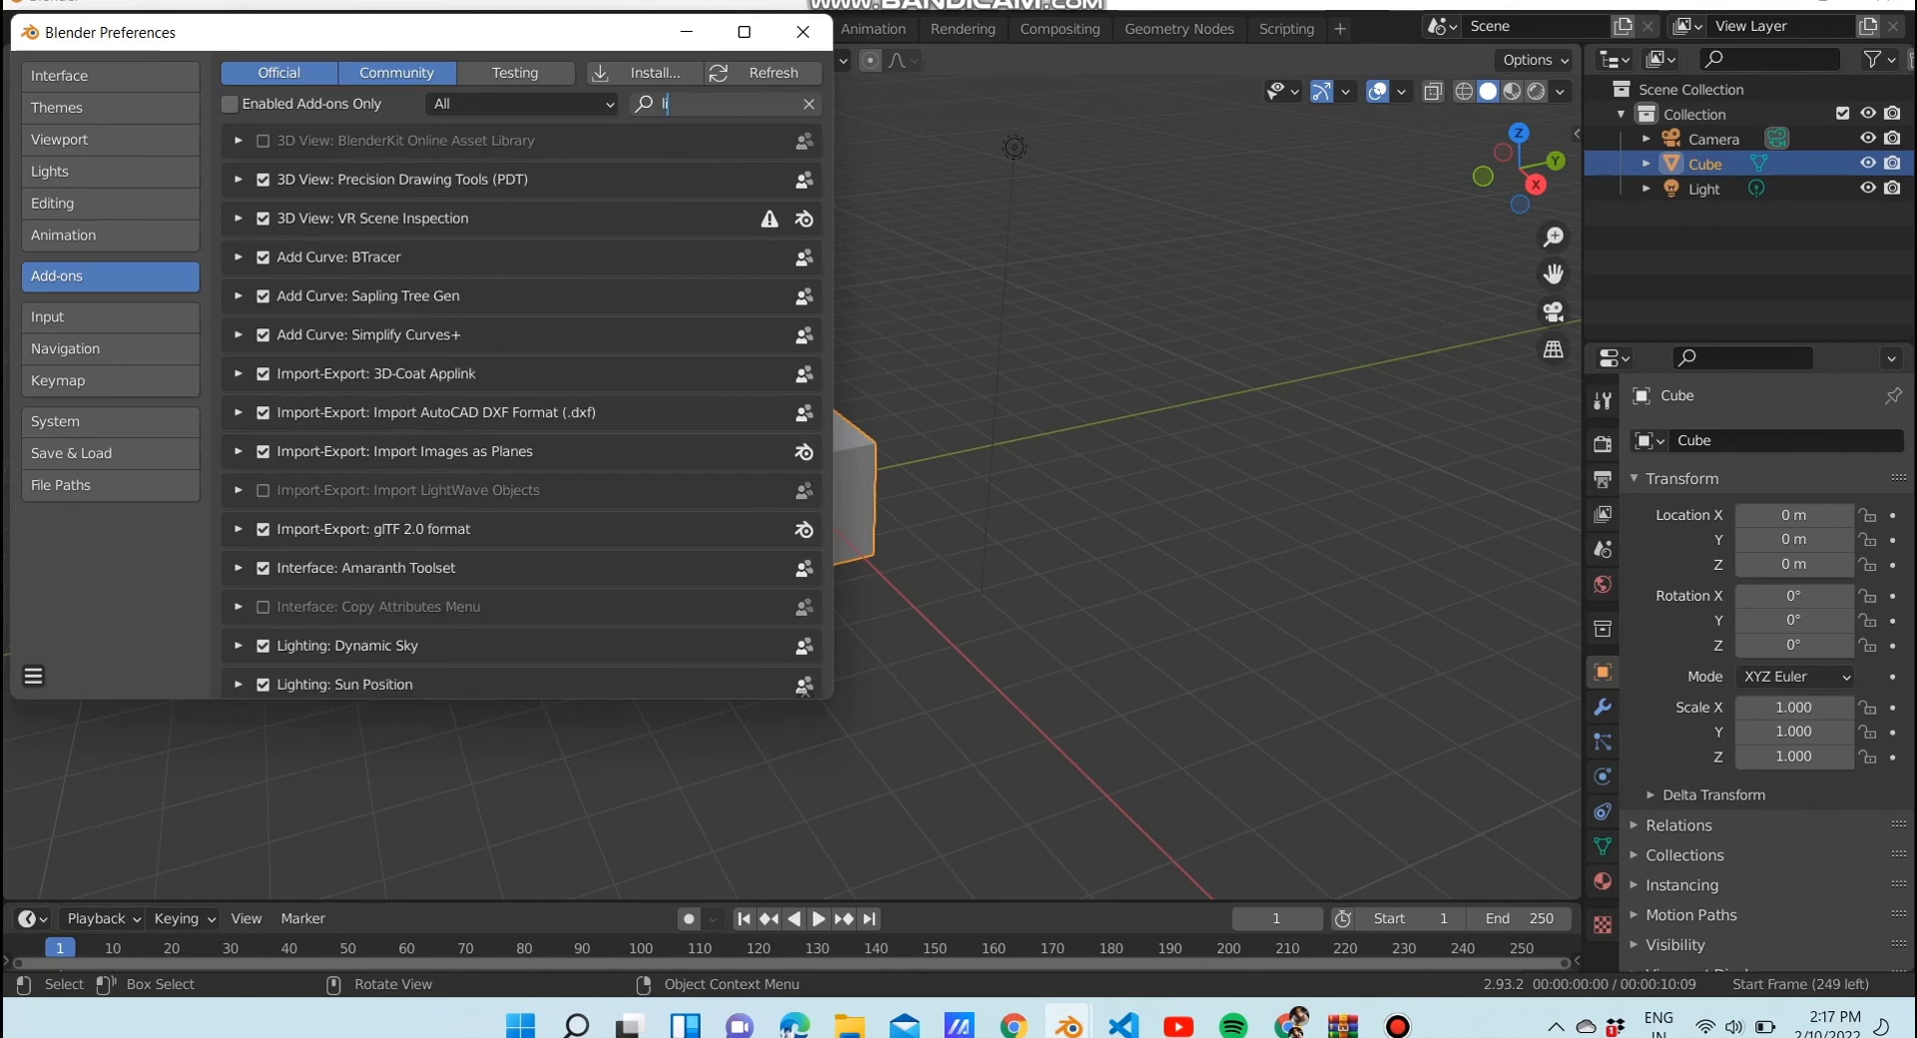
text(g)
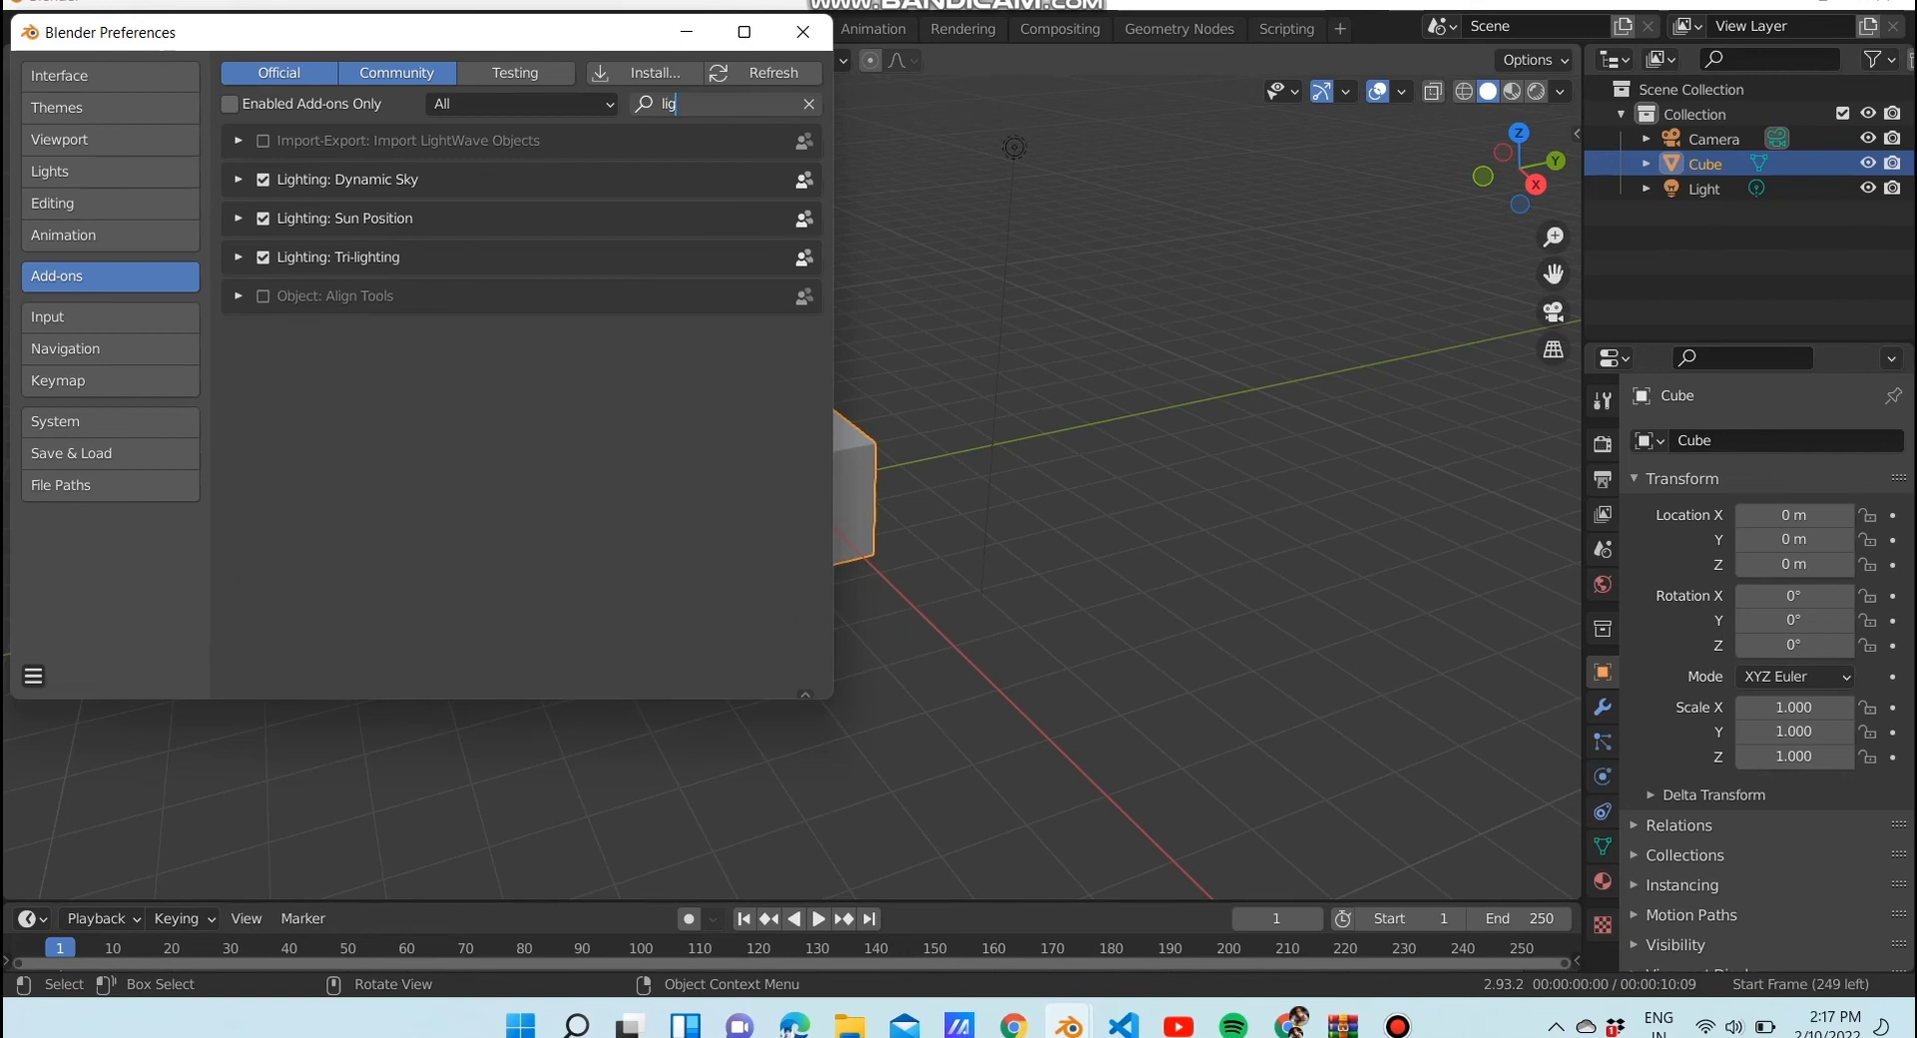
text(ht)
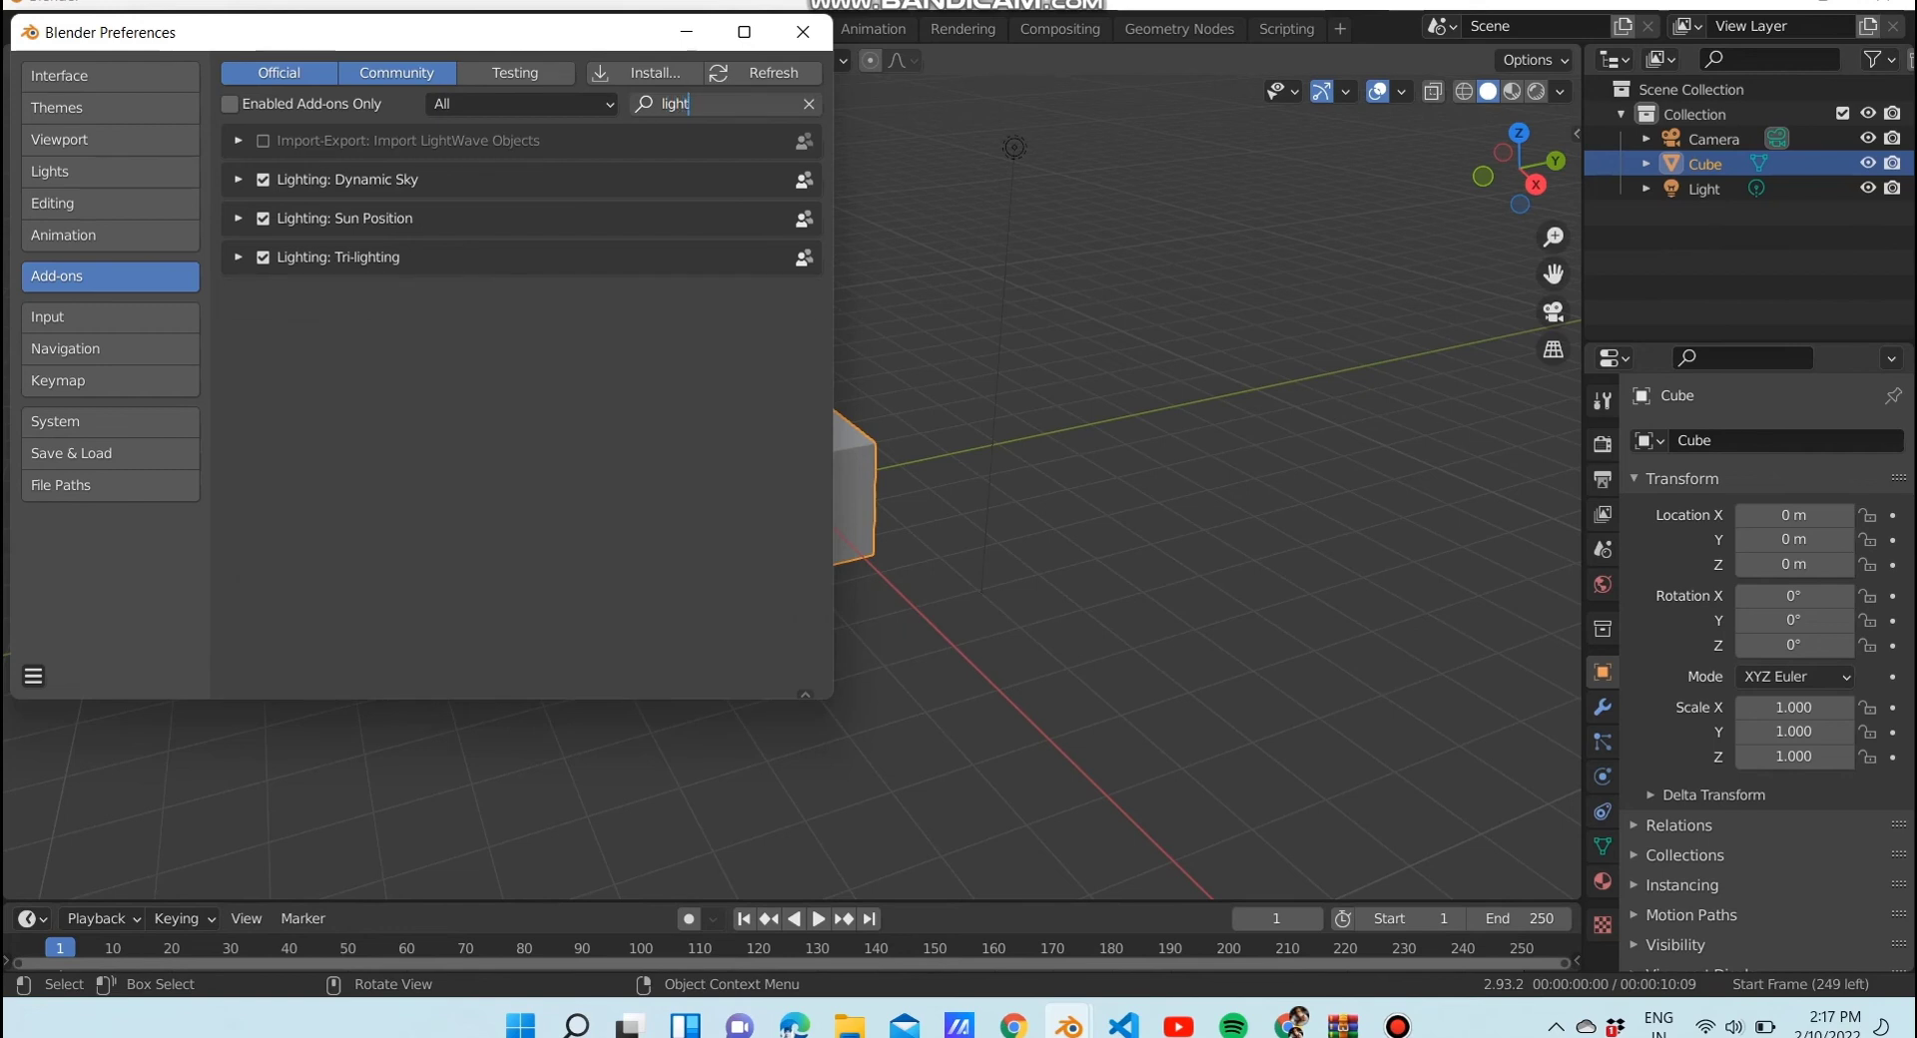
key(Return)
click(262, 141)
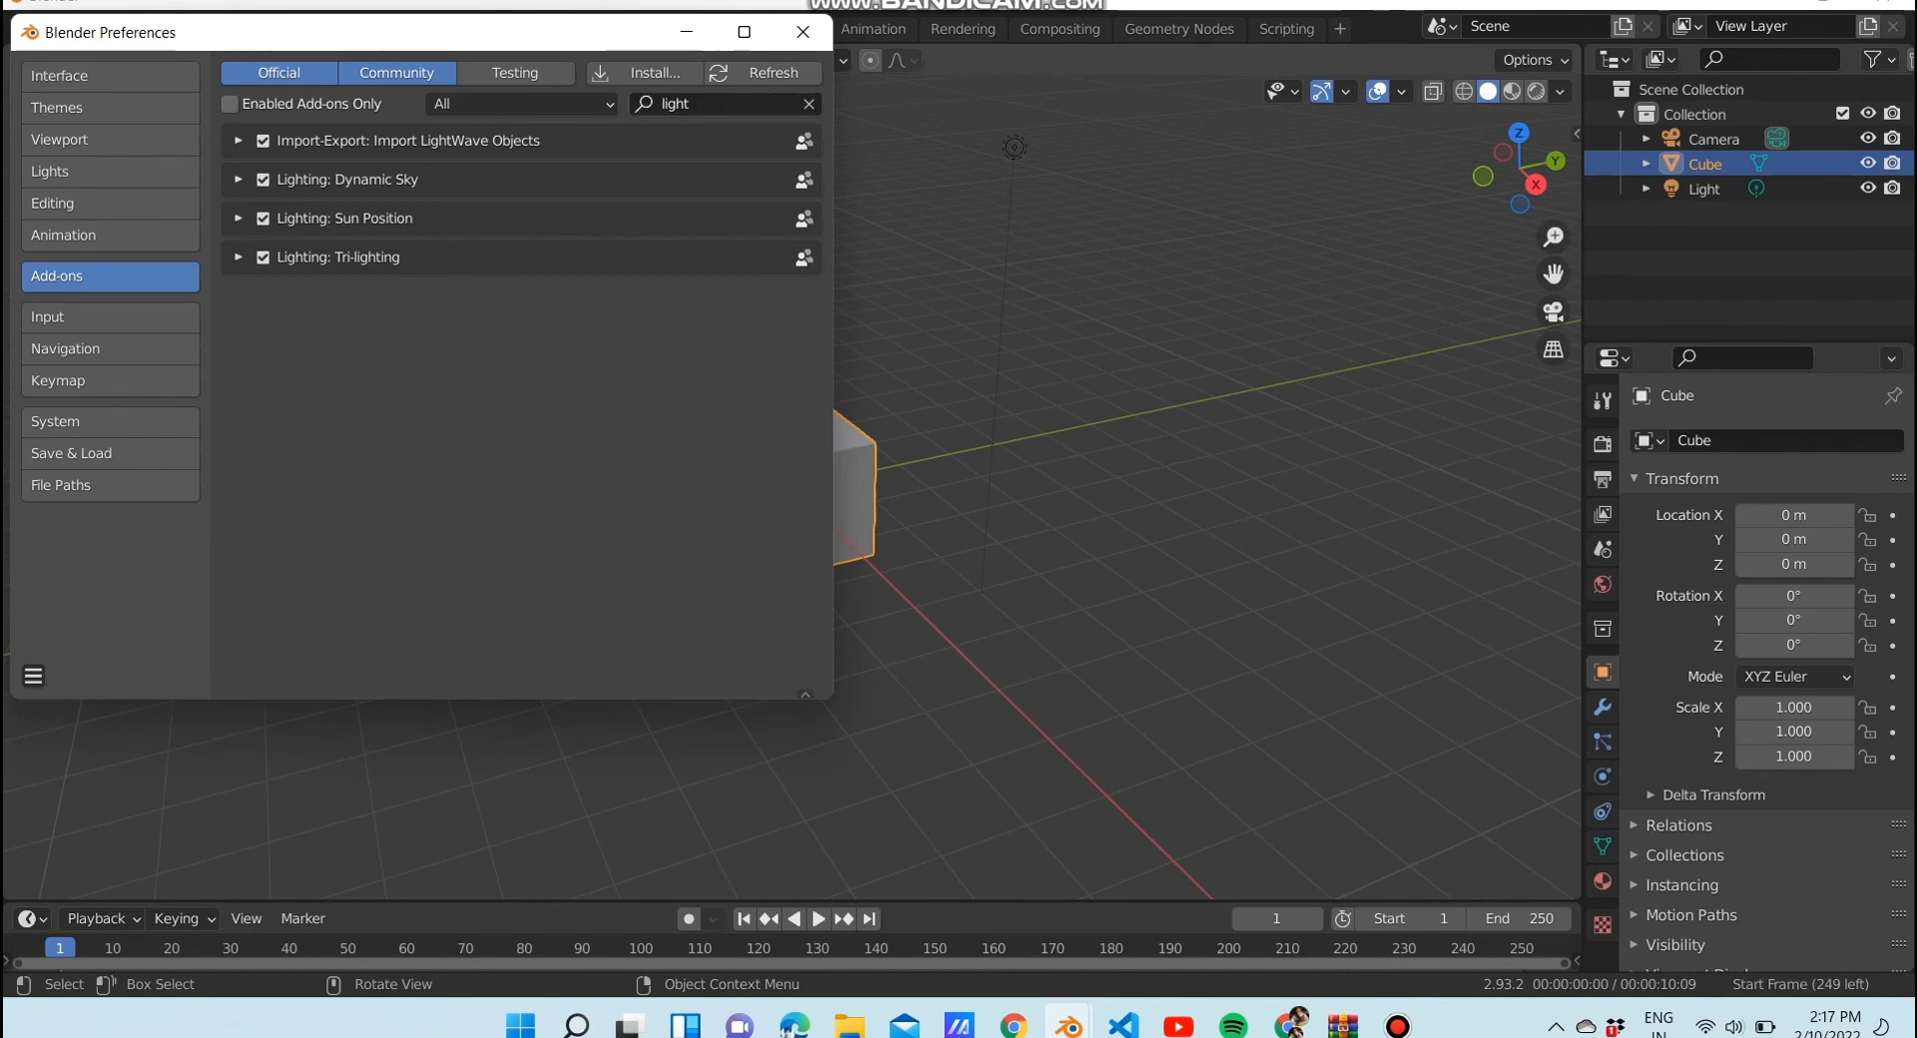
click(759, 71)
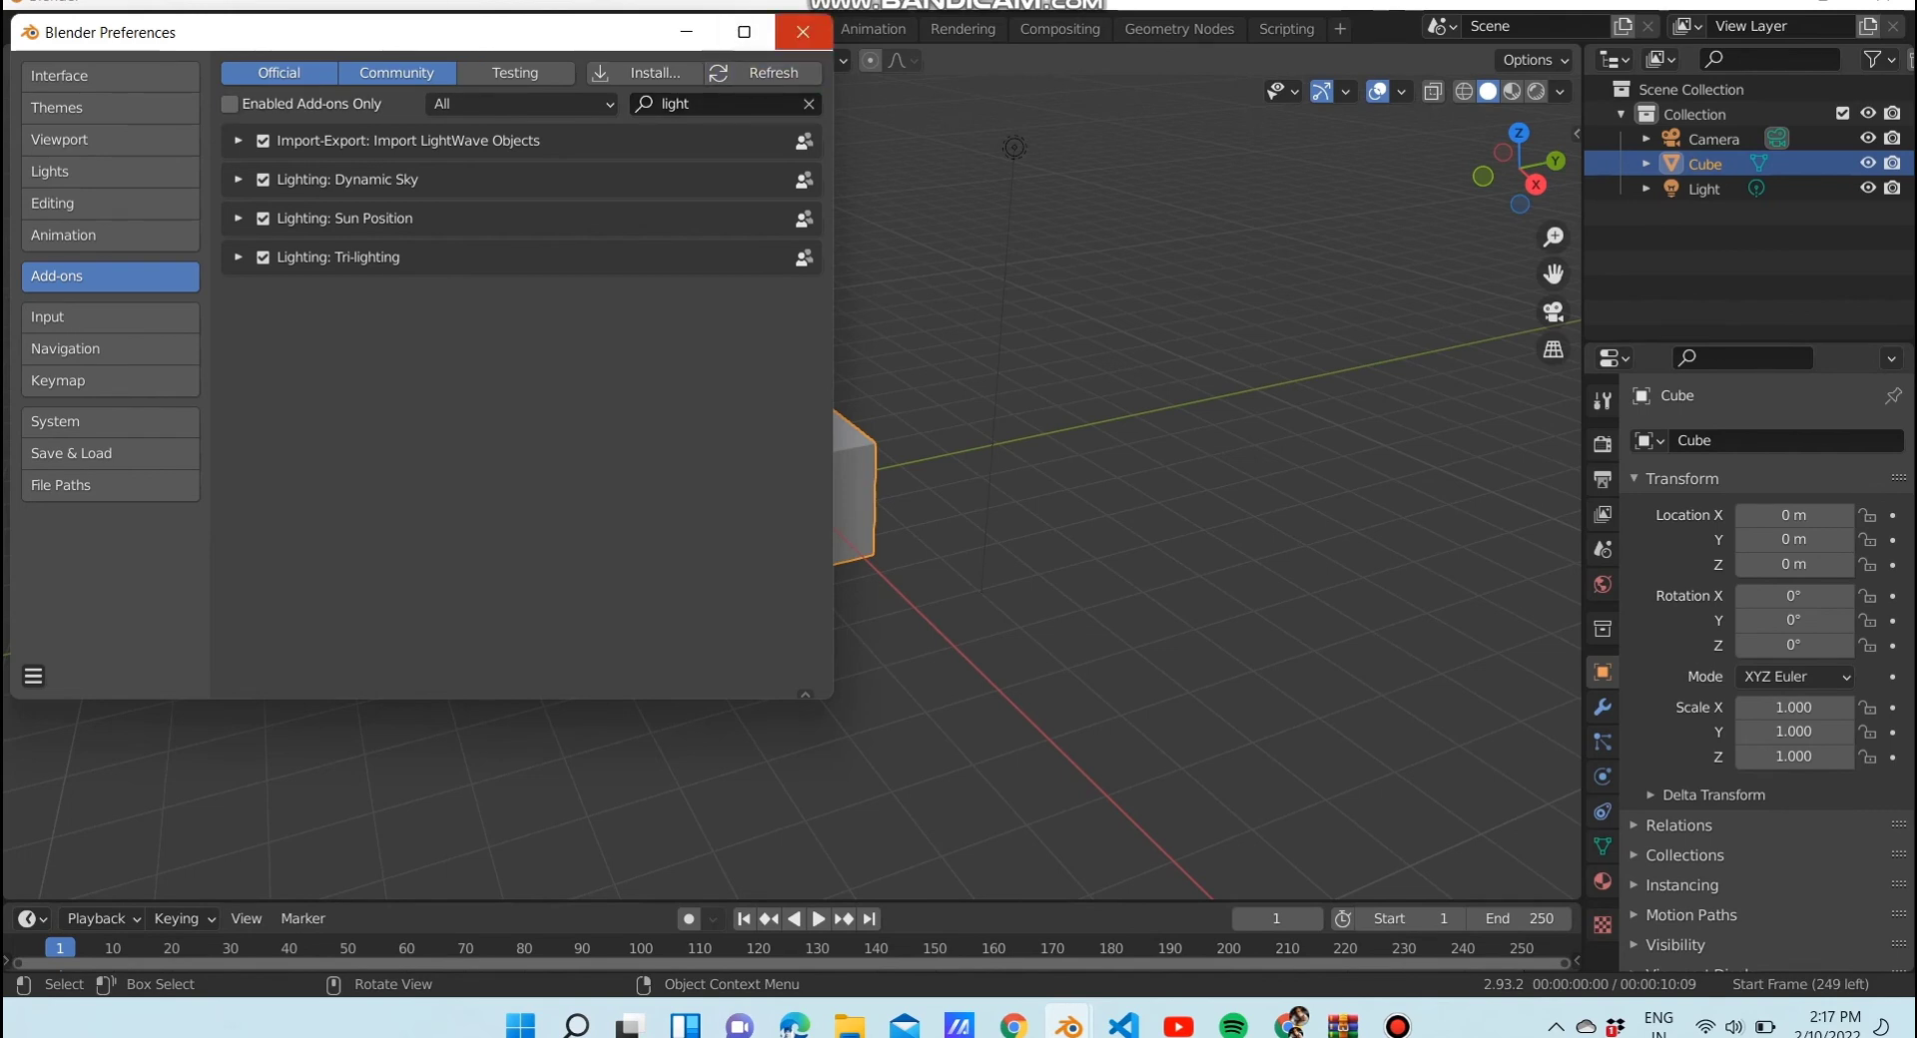
click(803, 31)
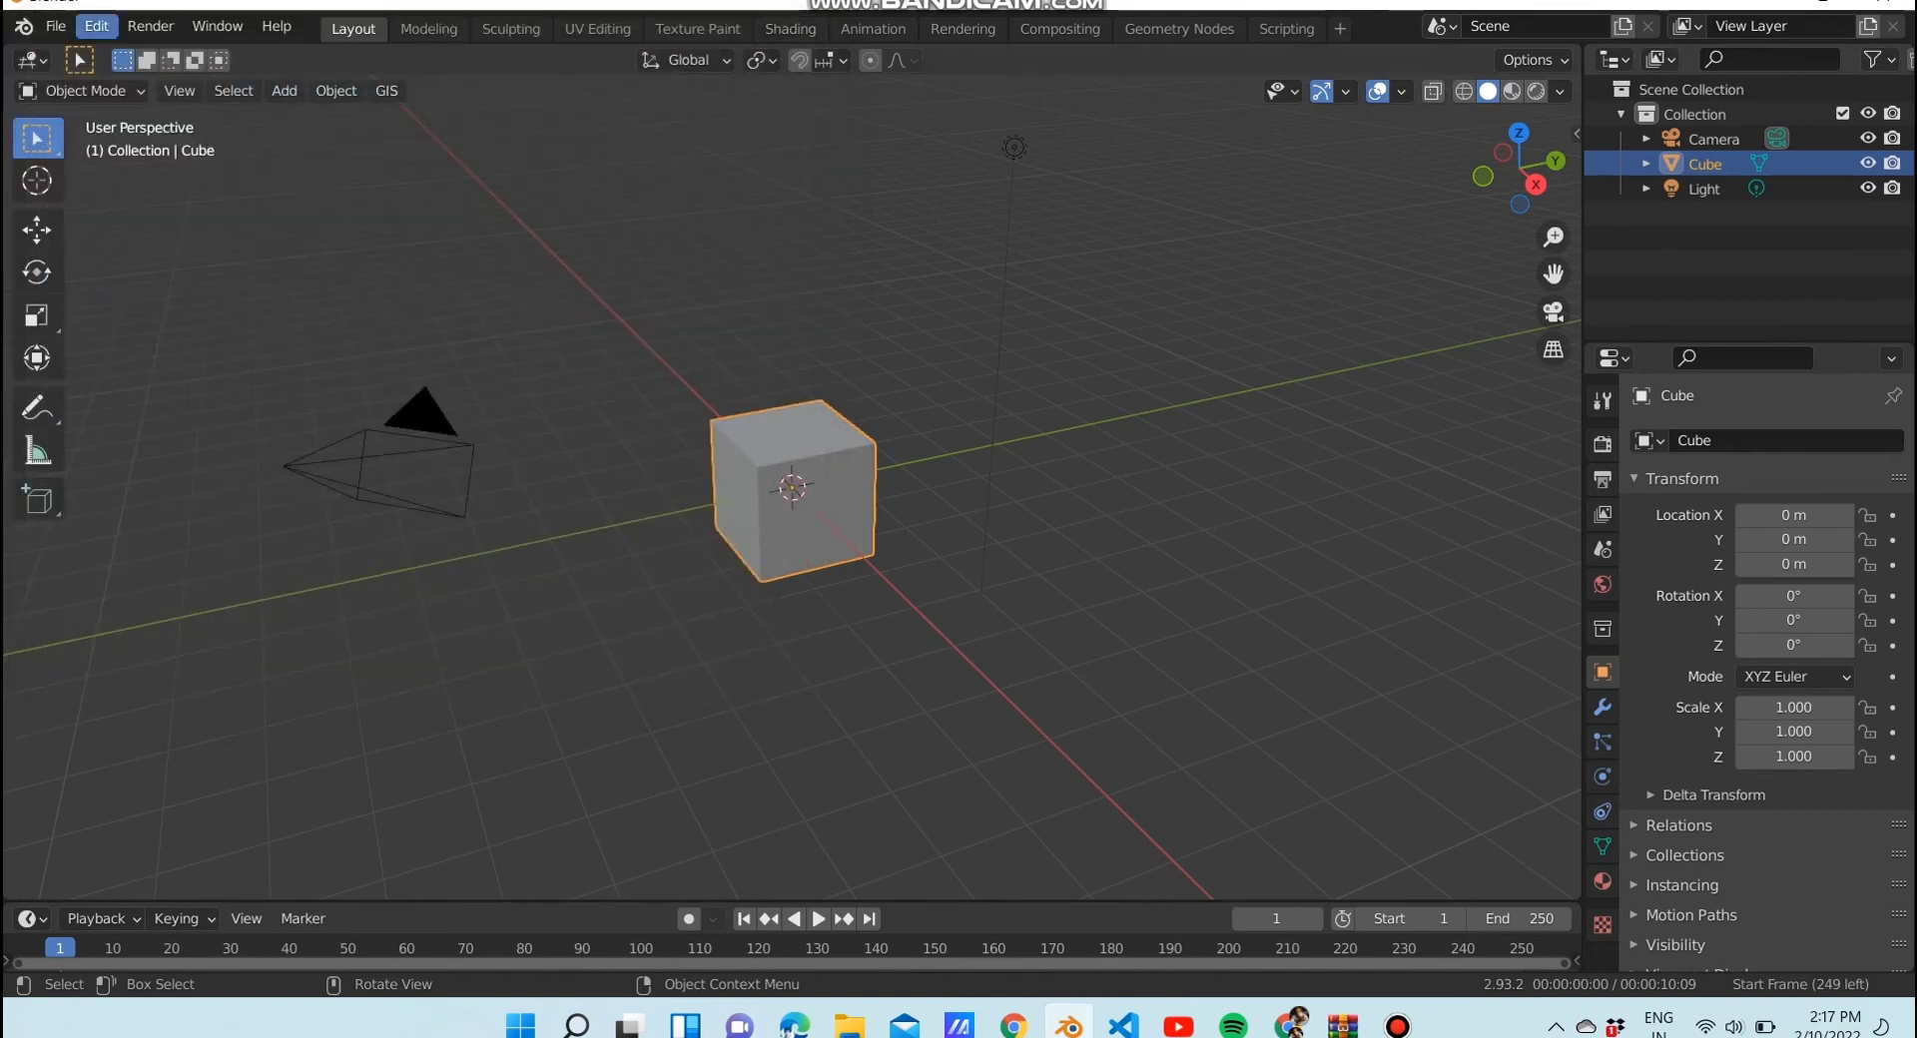
Start a LightWave Object (.lwo) import from the File menu
click(56, 26)
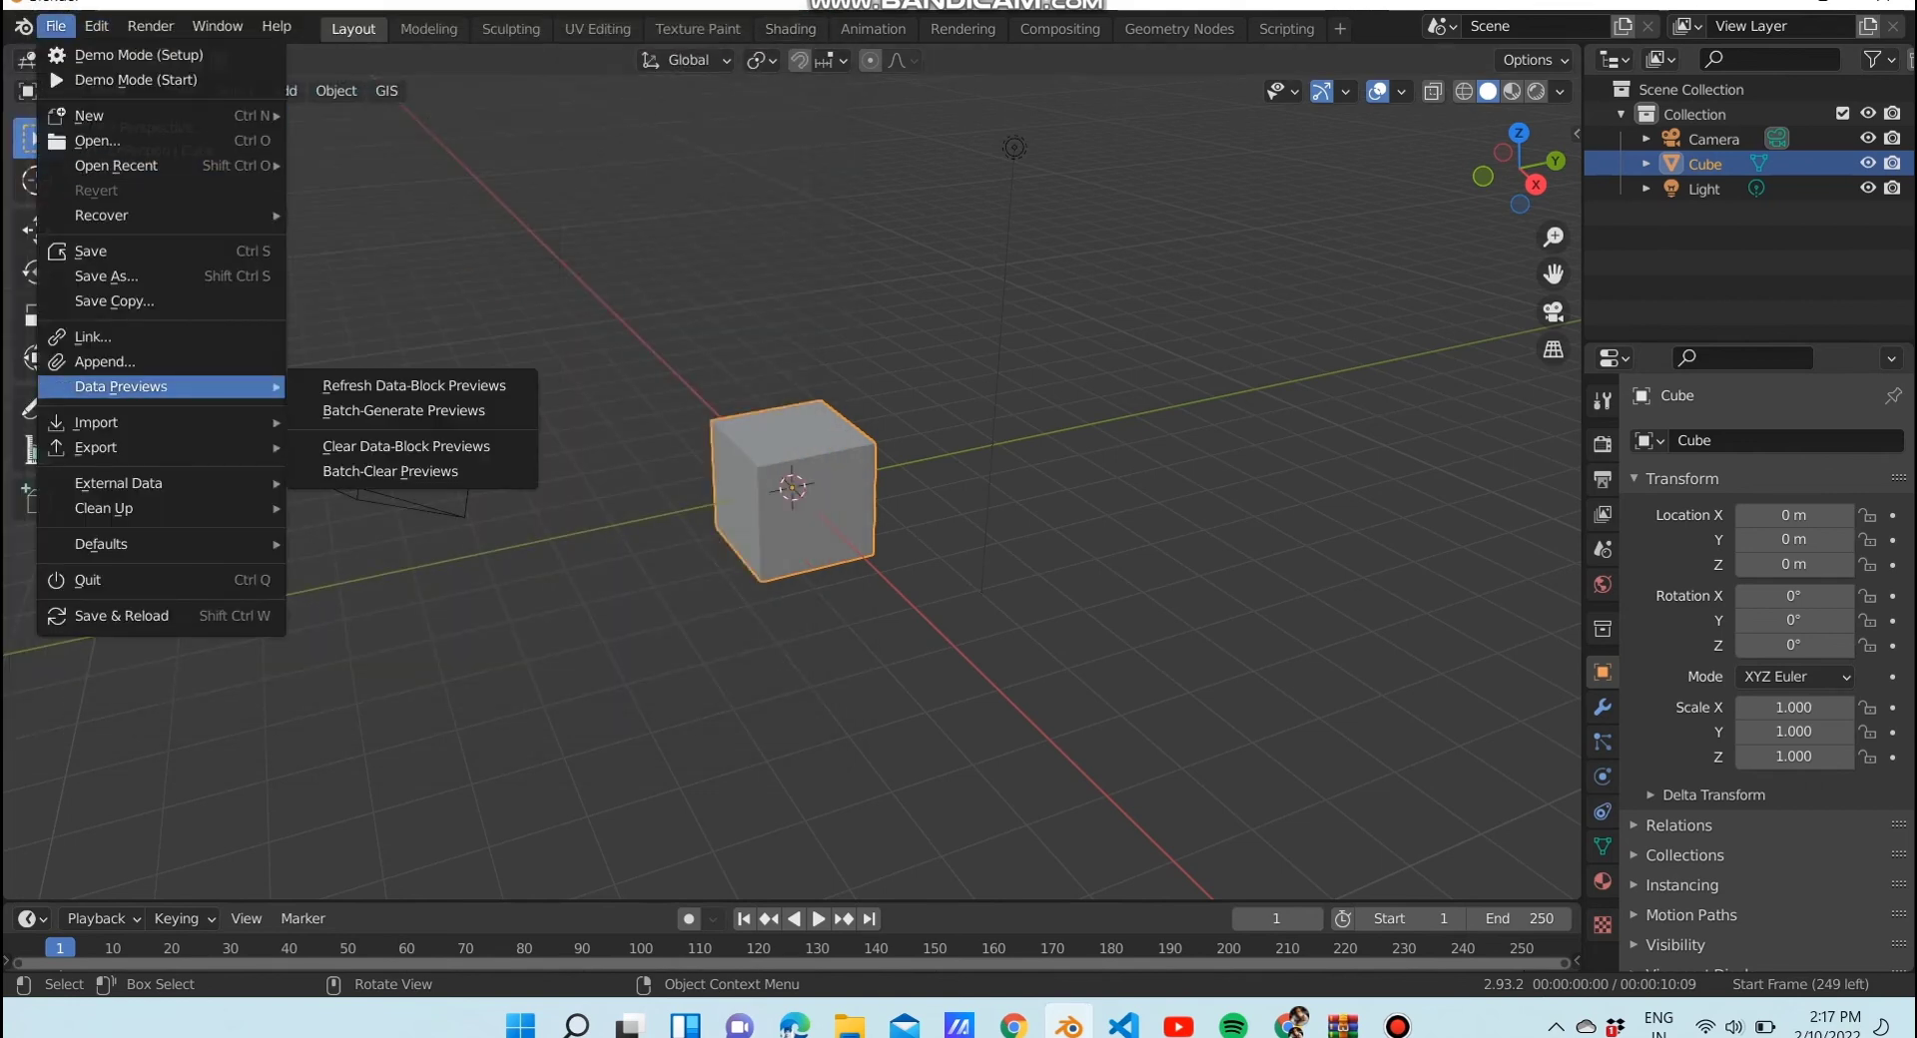
mouse_move(96, 447)
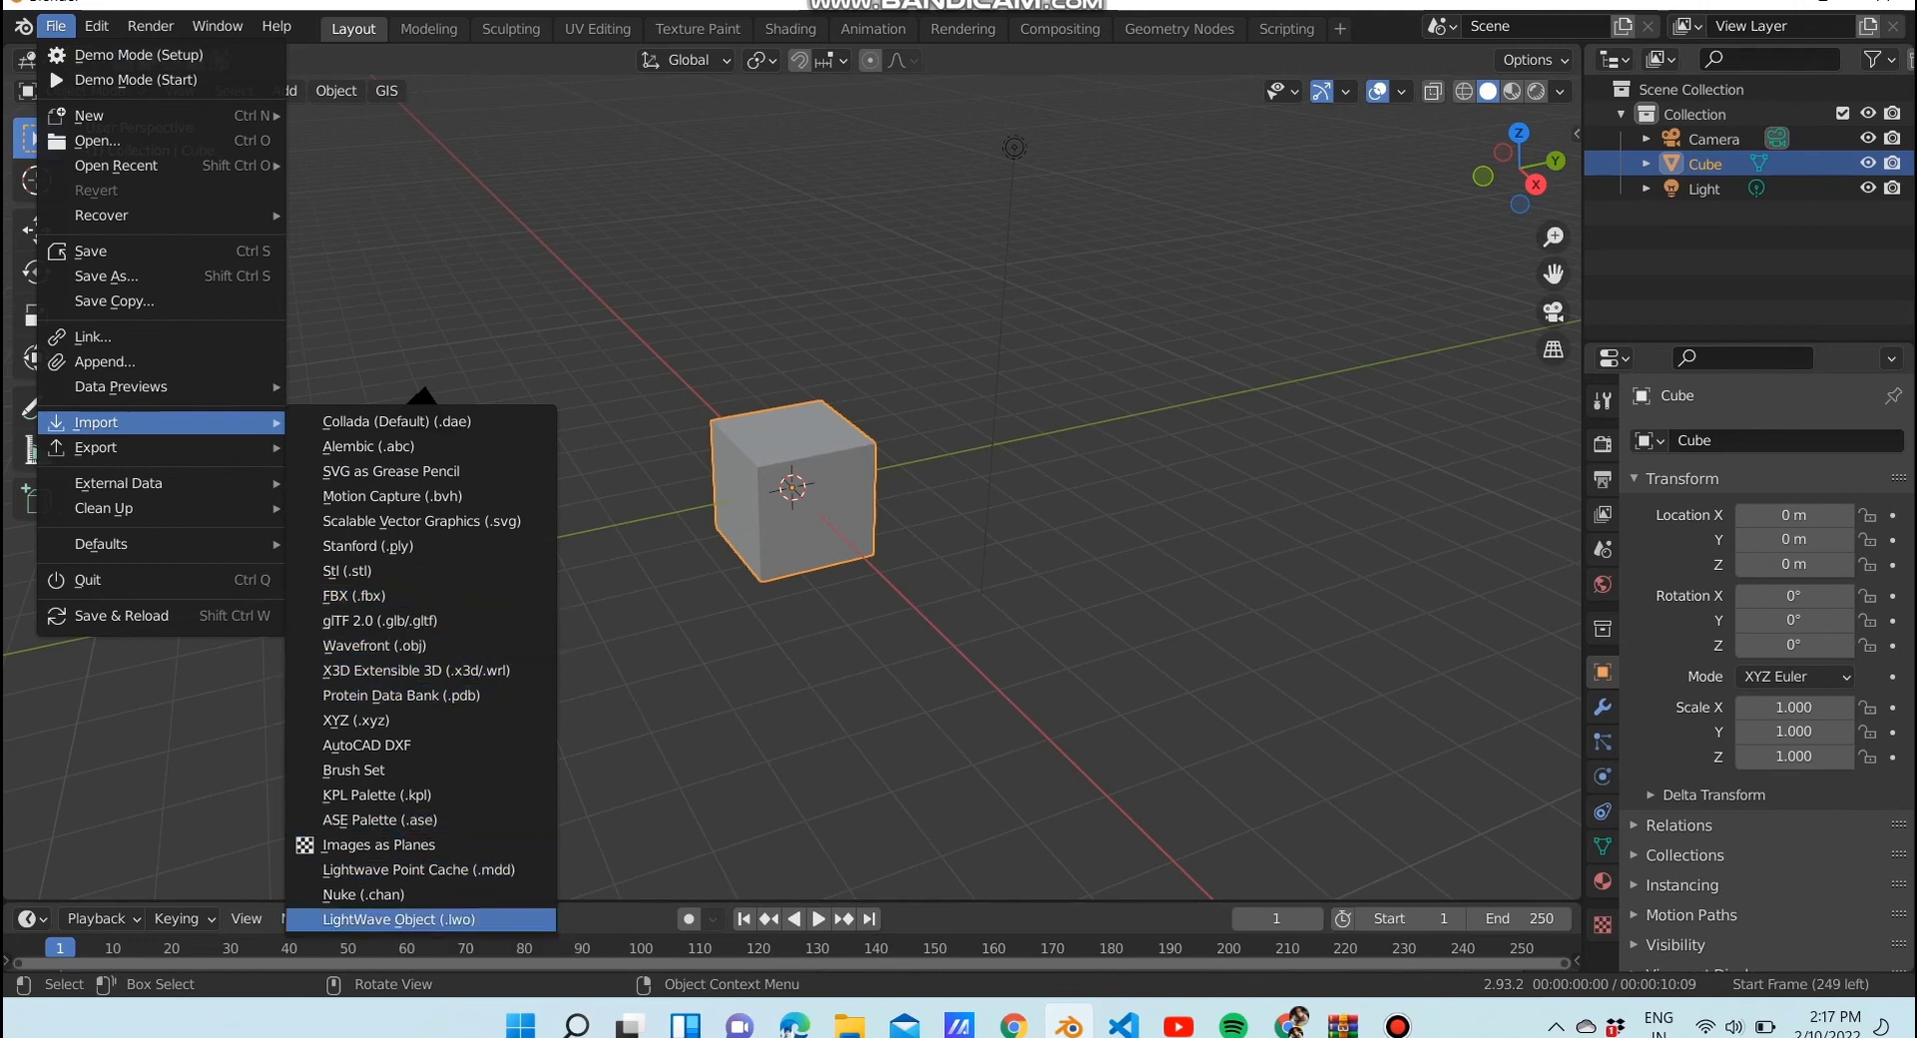
click(408, 919)
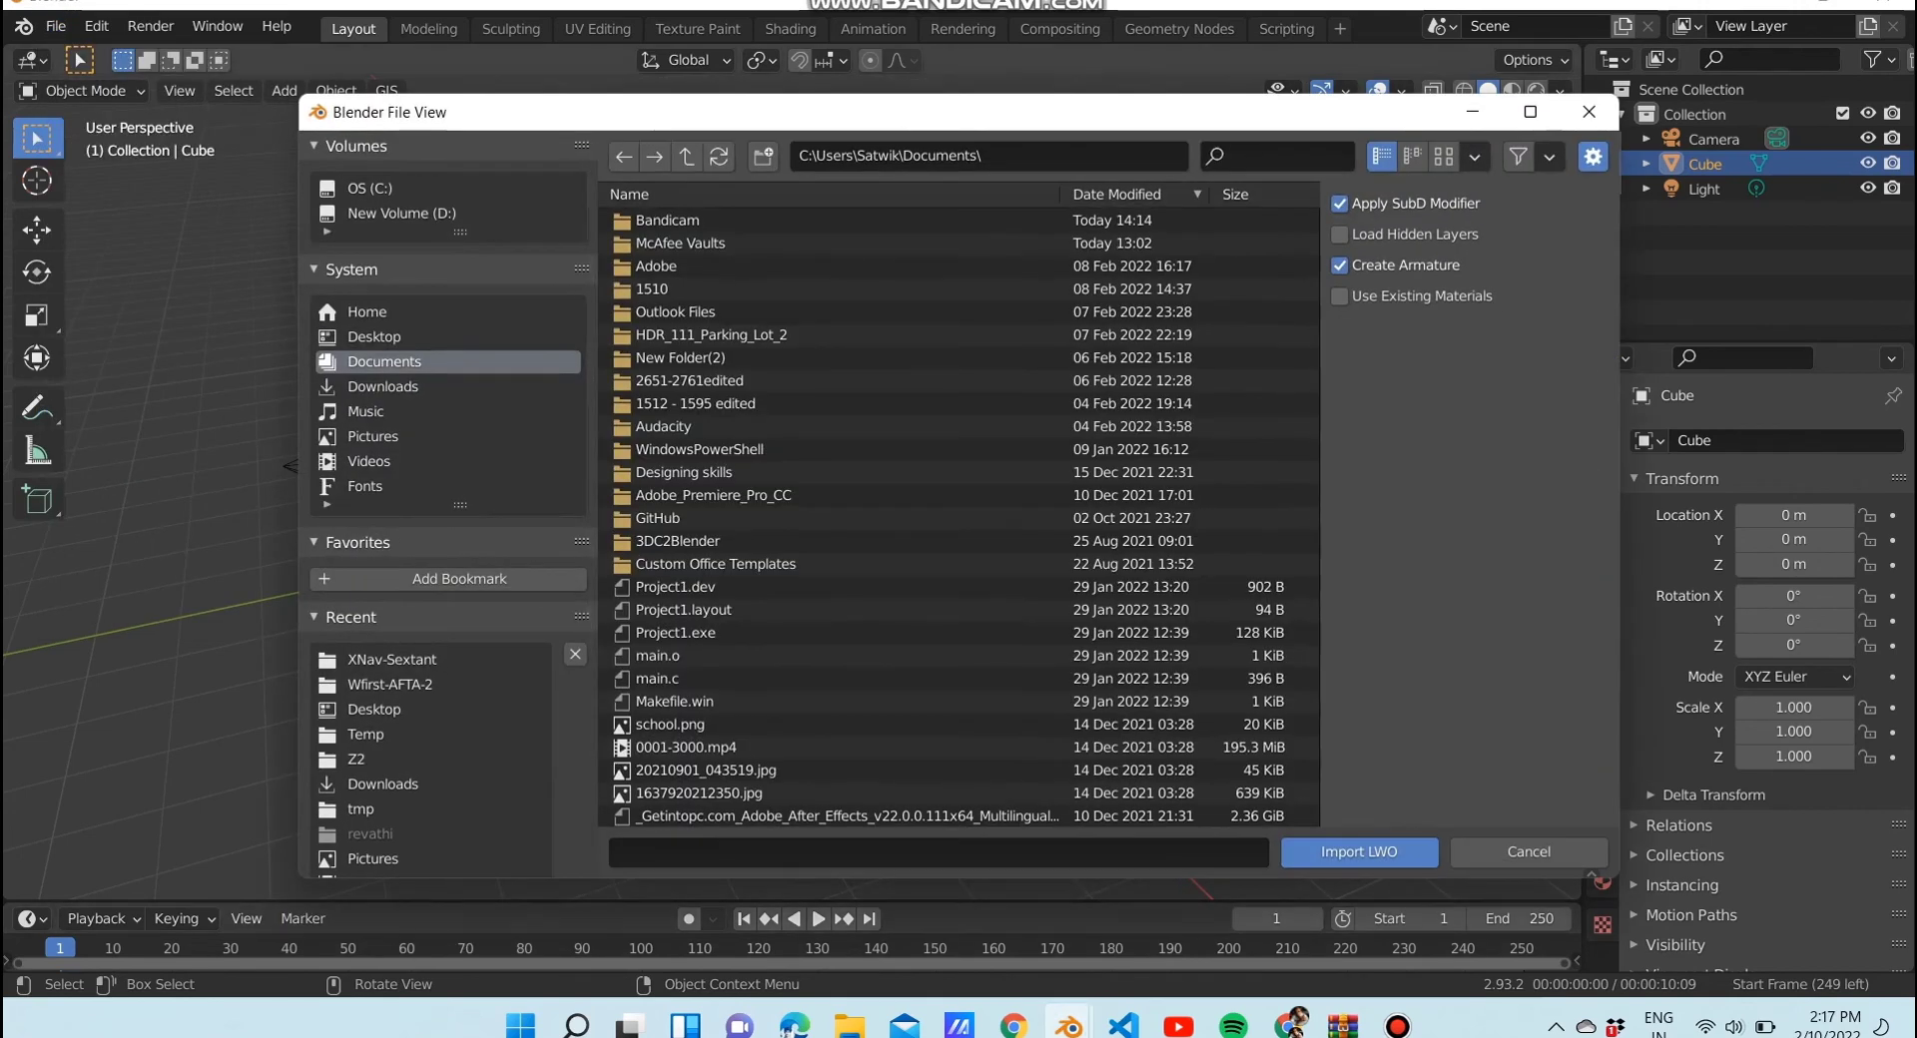
Choose XNav-Sextant.lwo in Downloads\Wfirst-AFTA-2 and import it
click(383, 386)
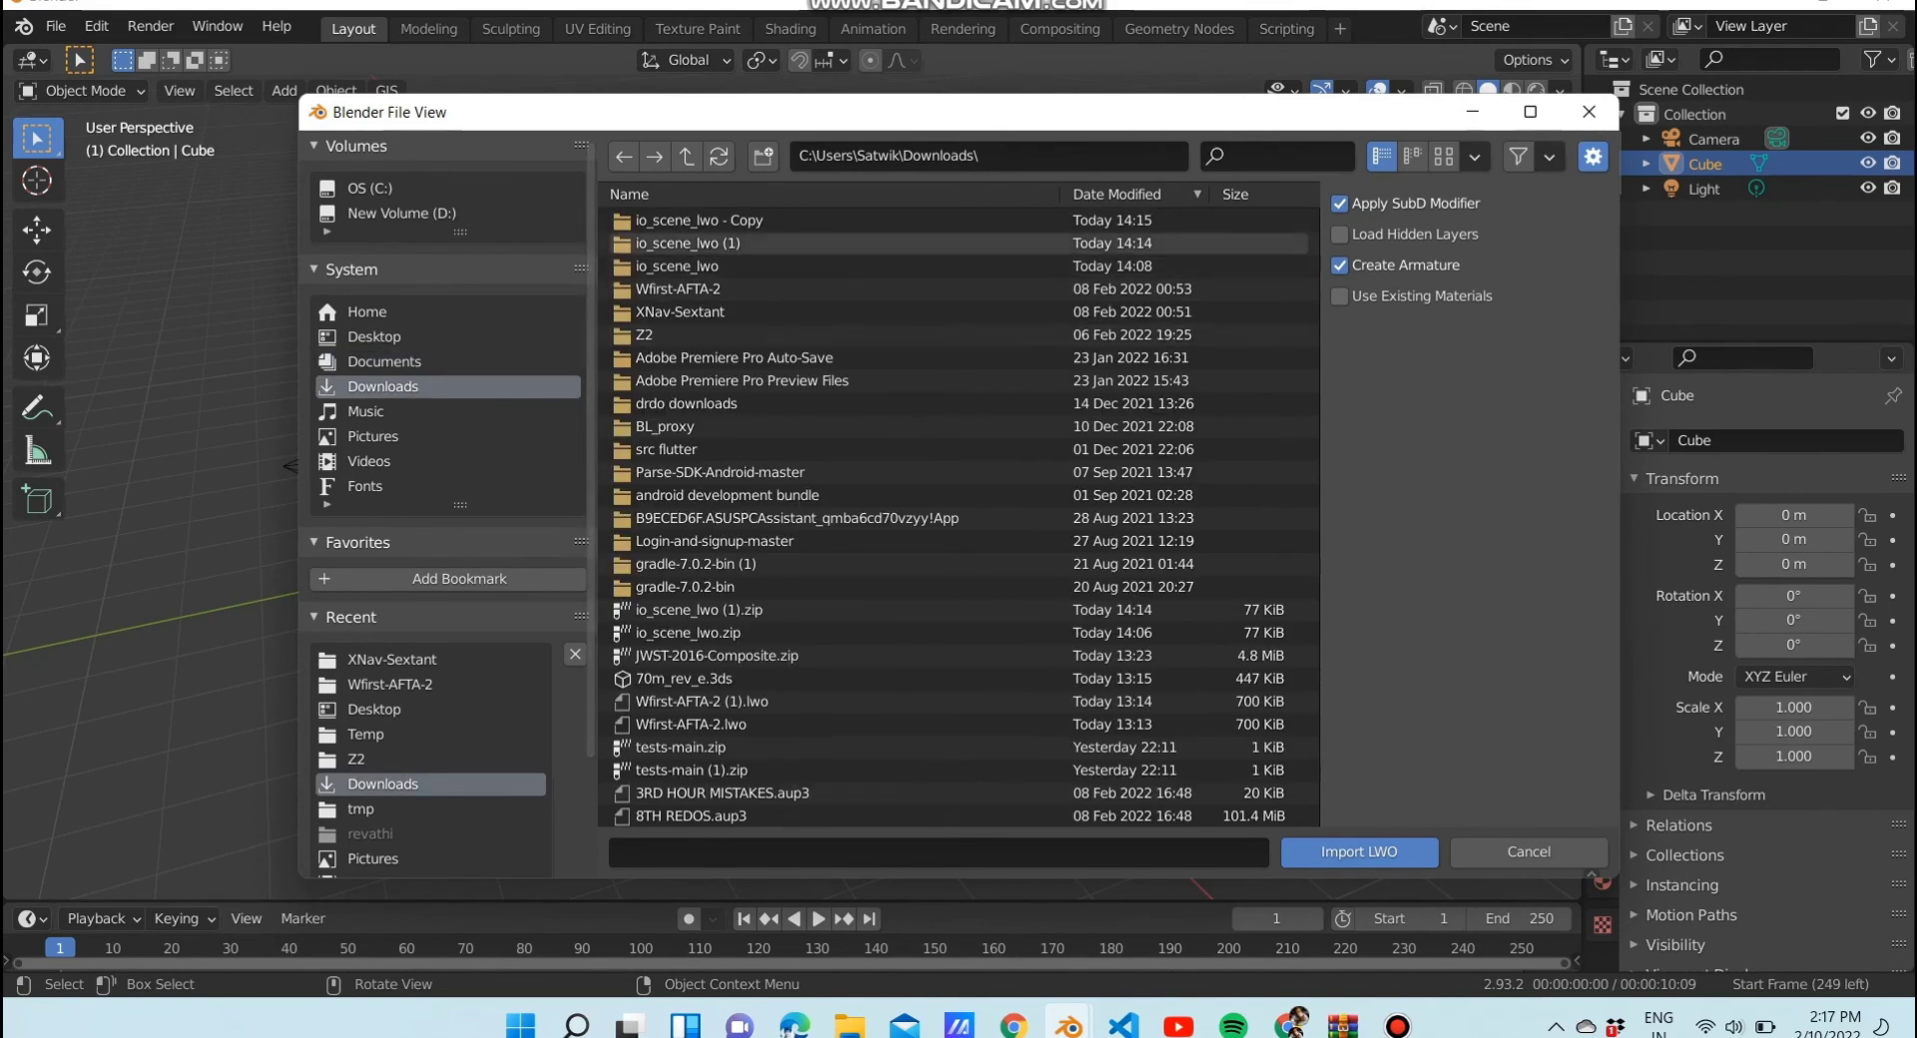
double_click(679, 288)
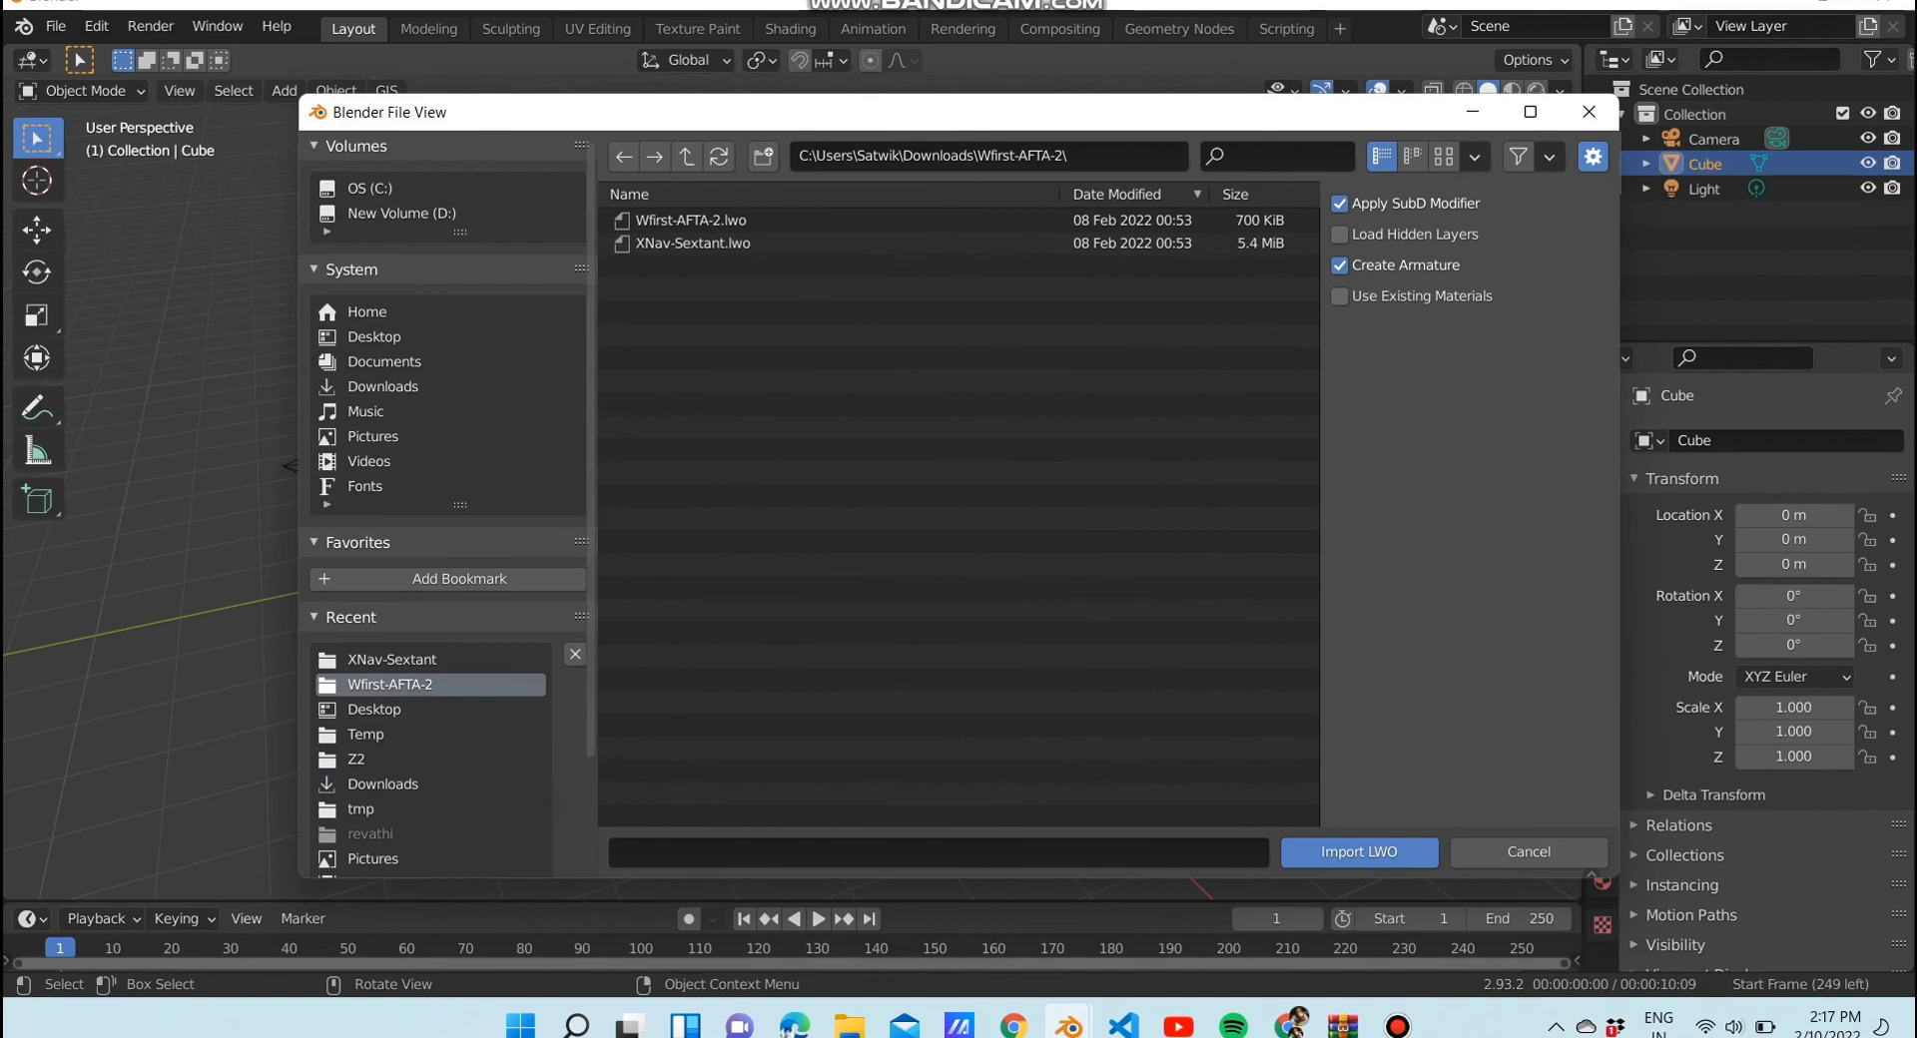
click(690, 220)
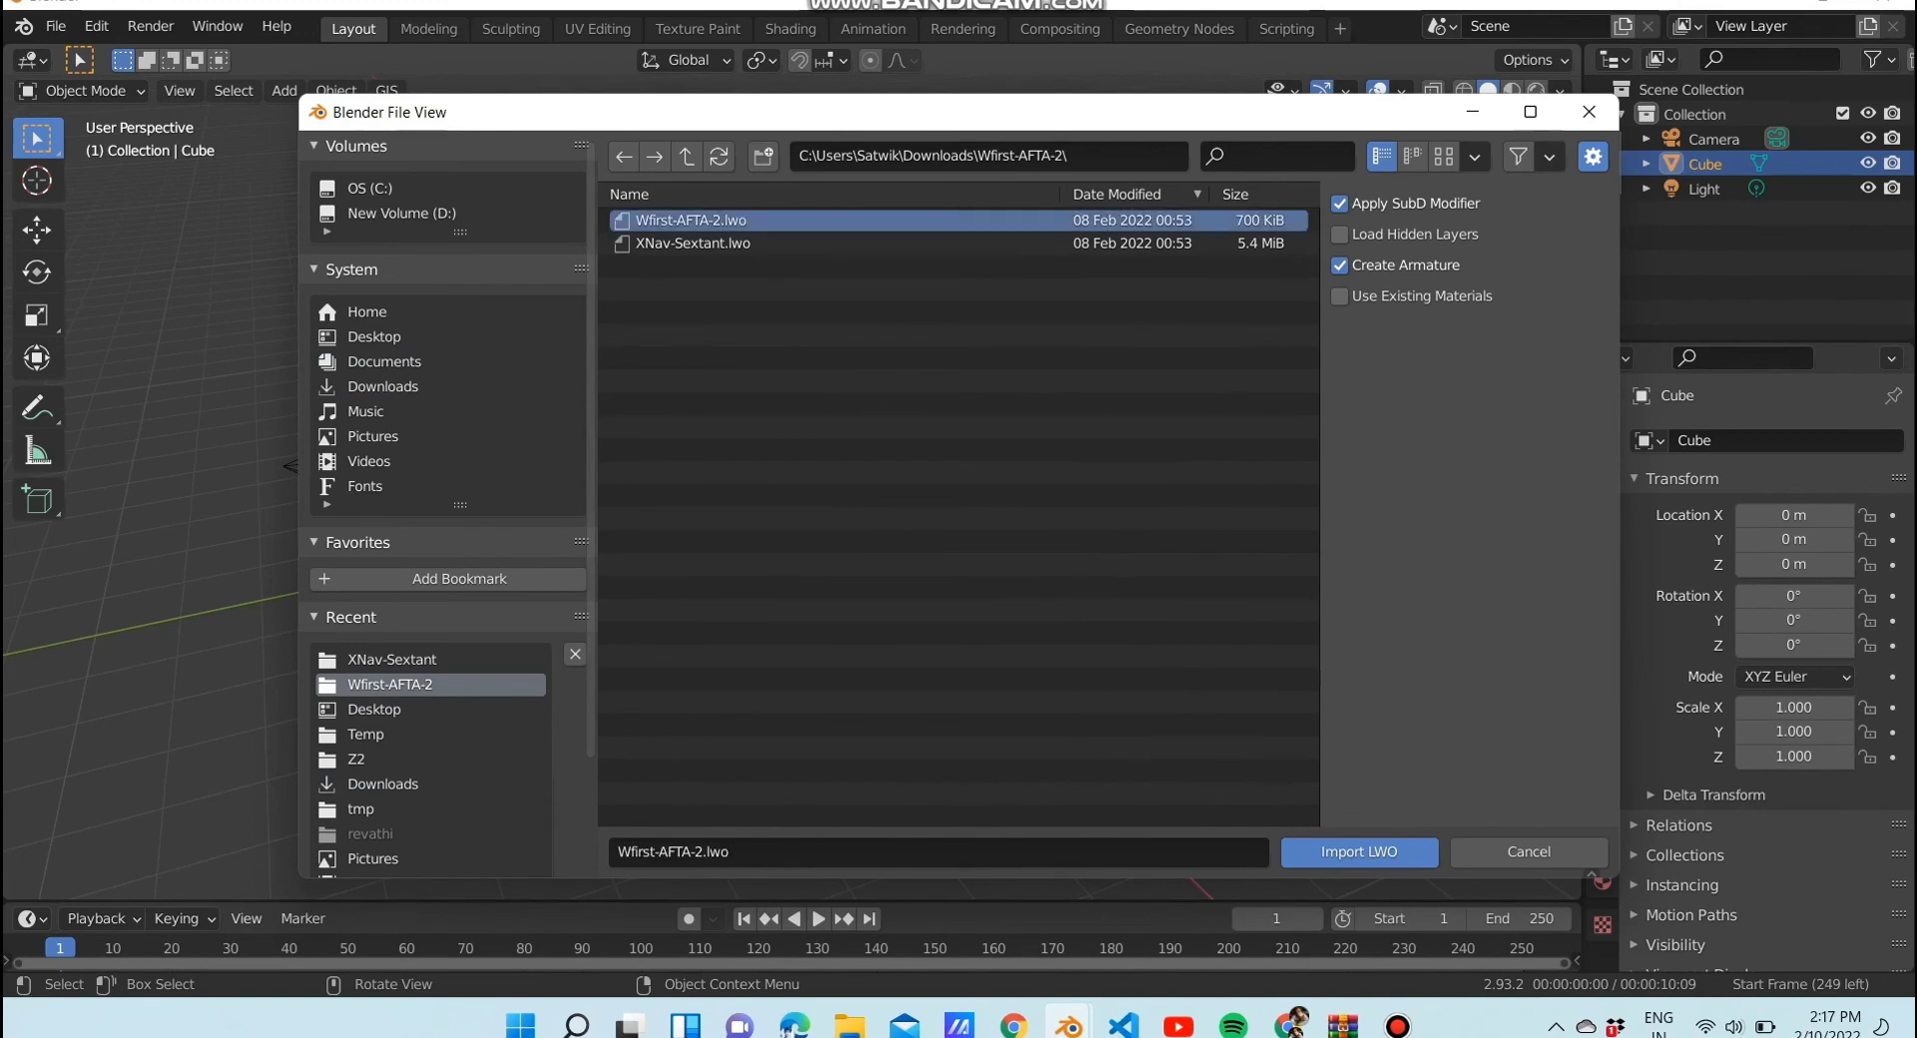
click(693, 243)
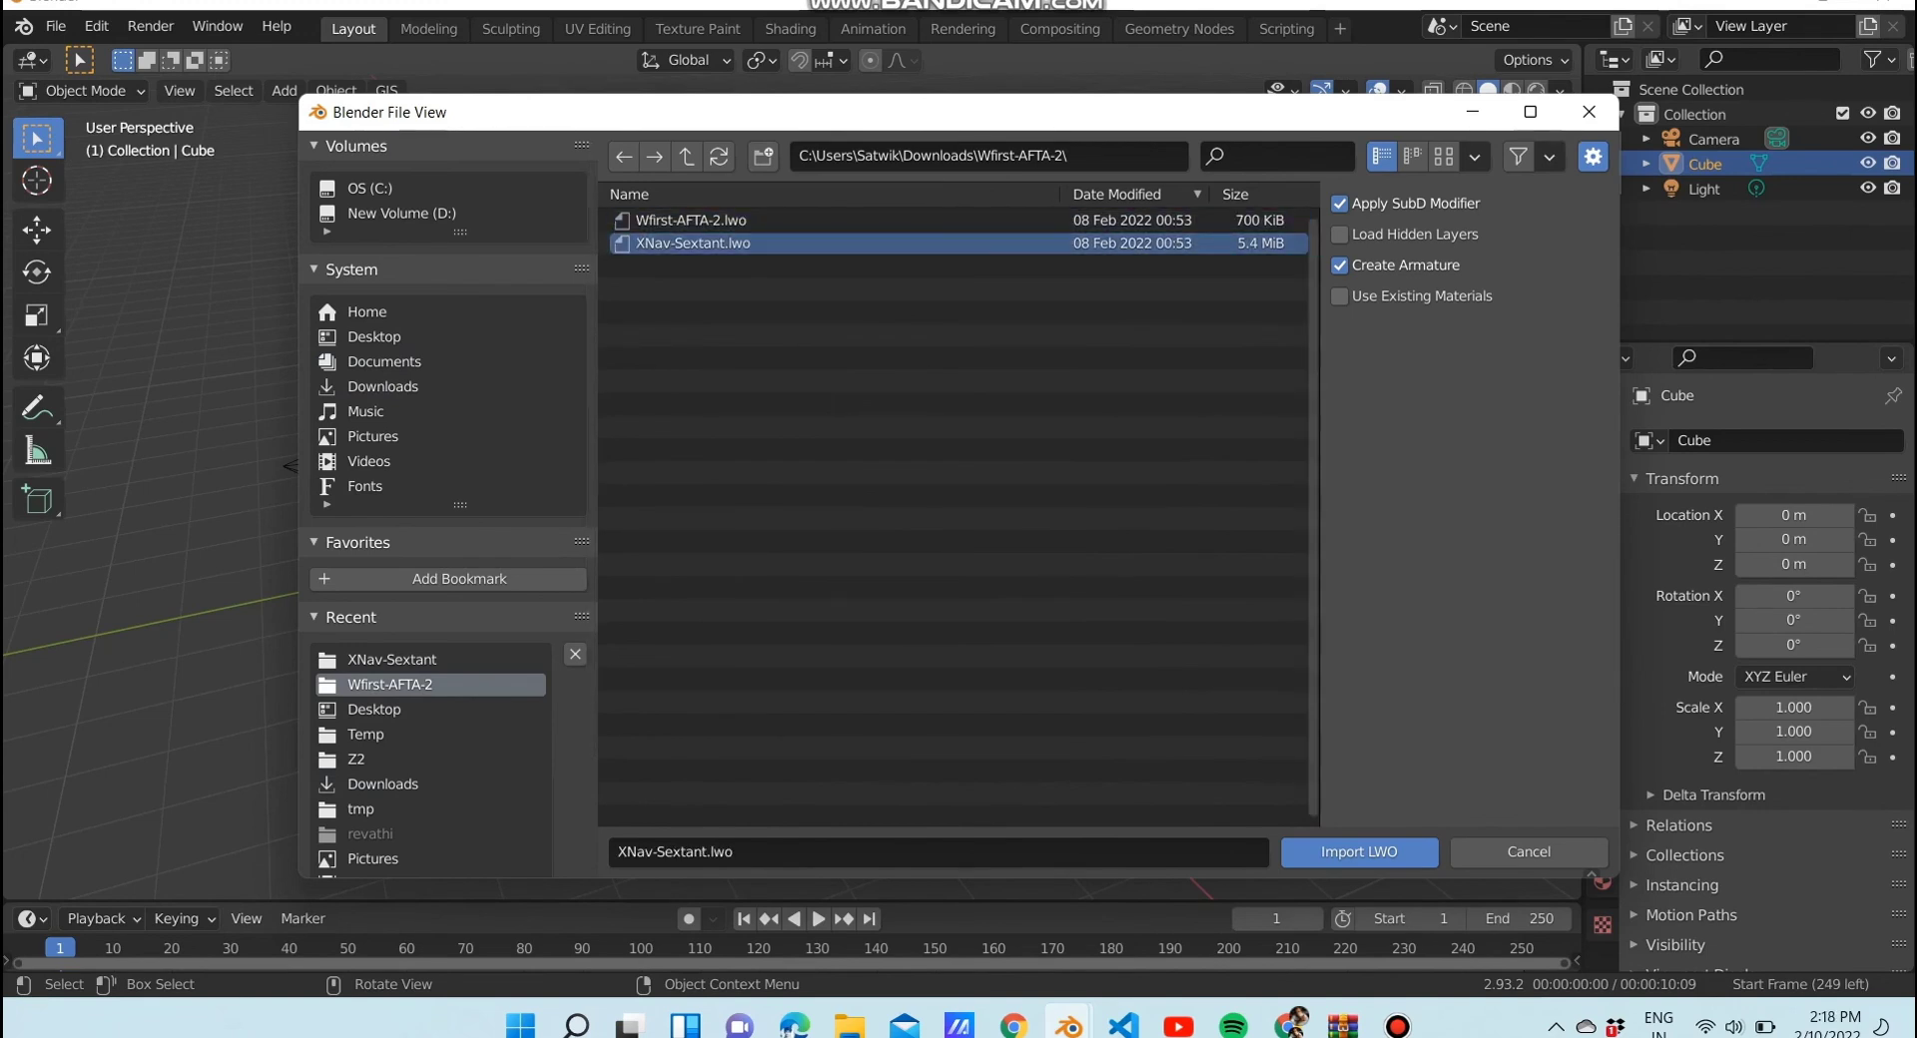
click(1359, 852)
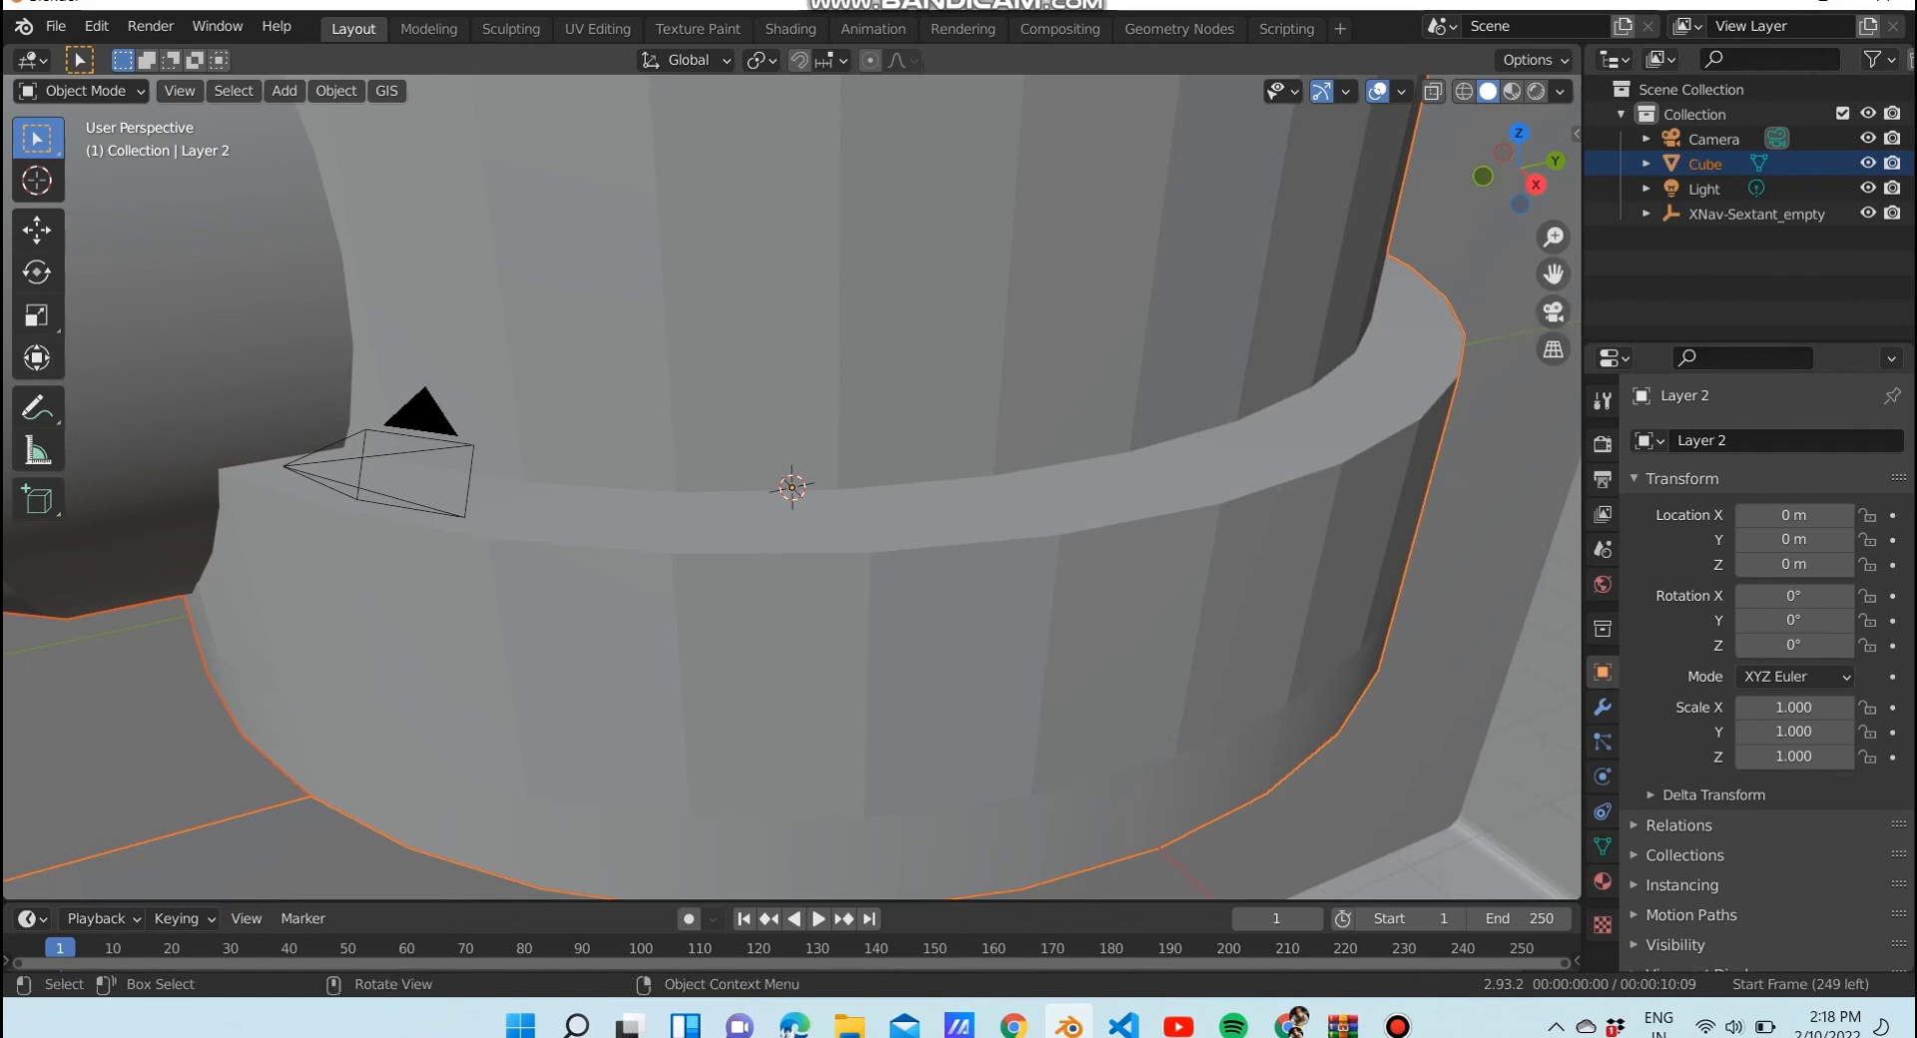
Select the Layer 3 mesh, switch it into Edit Mode, then back to Object Mode
click(898, 699)
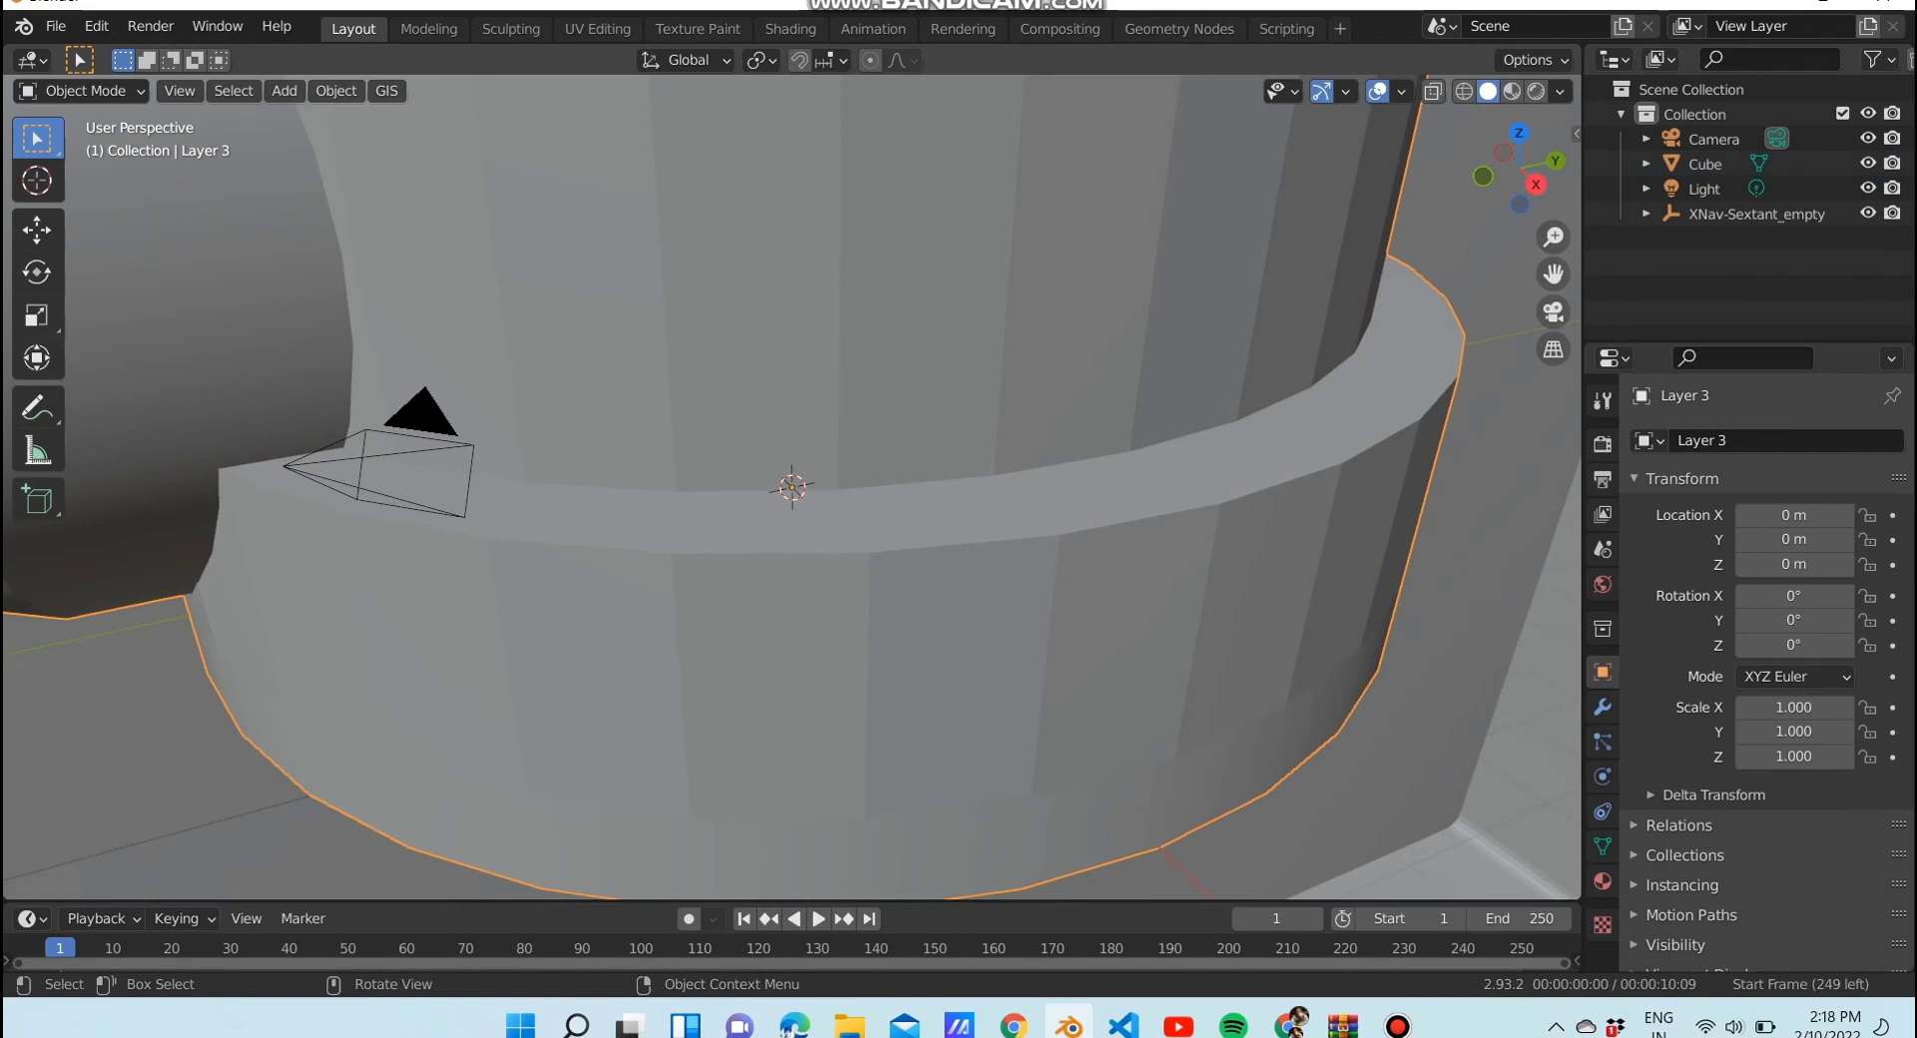
click(80, 91)
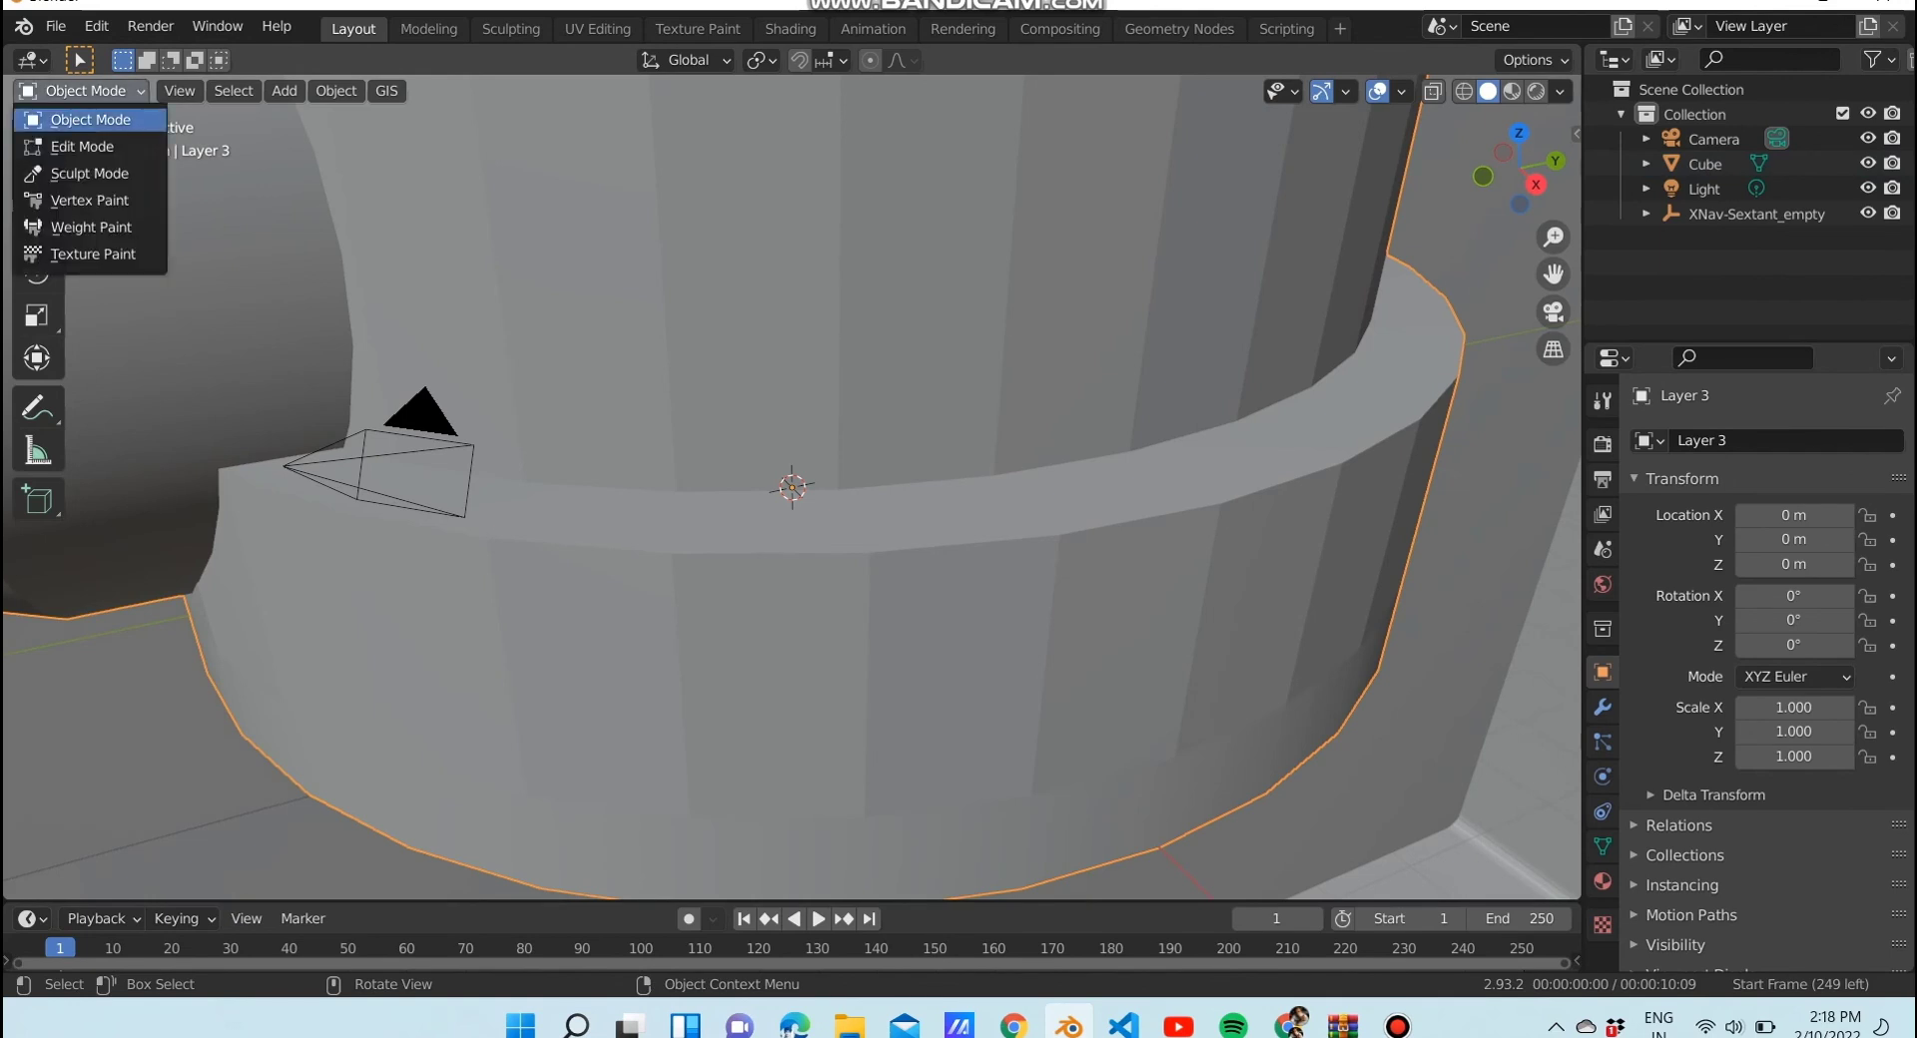
click(60, 146)
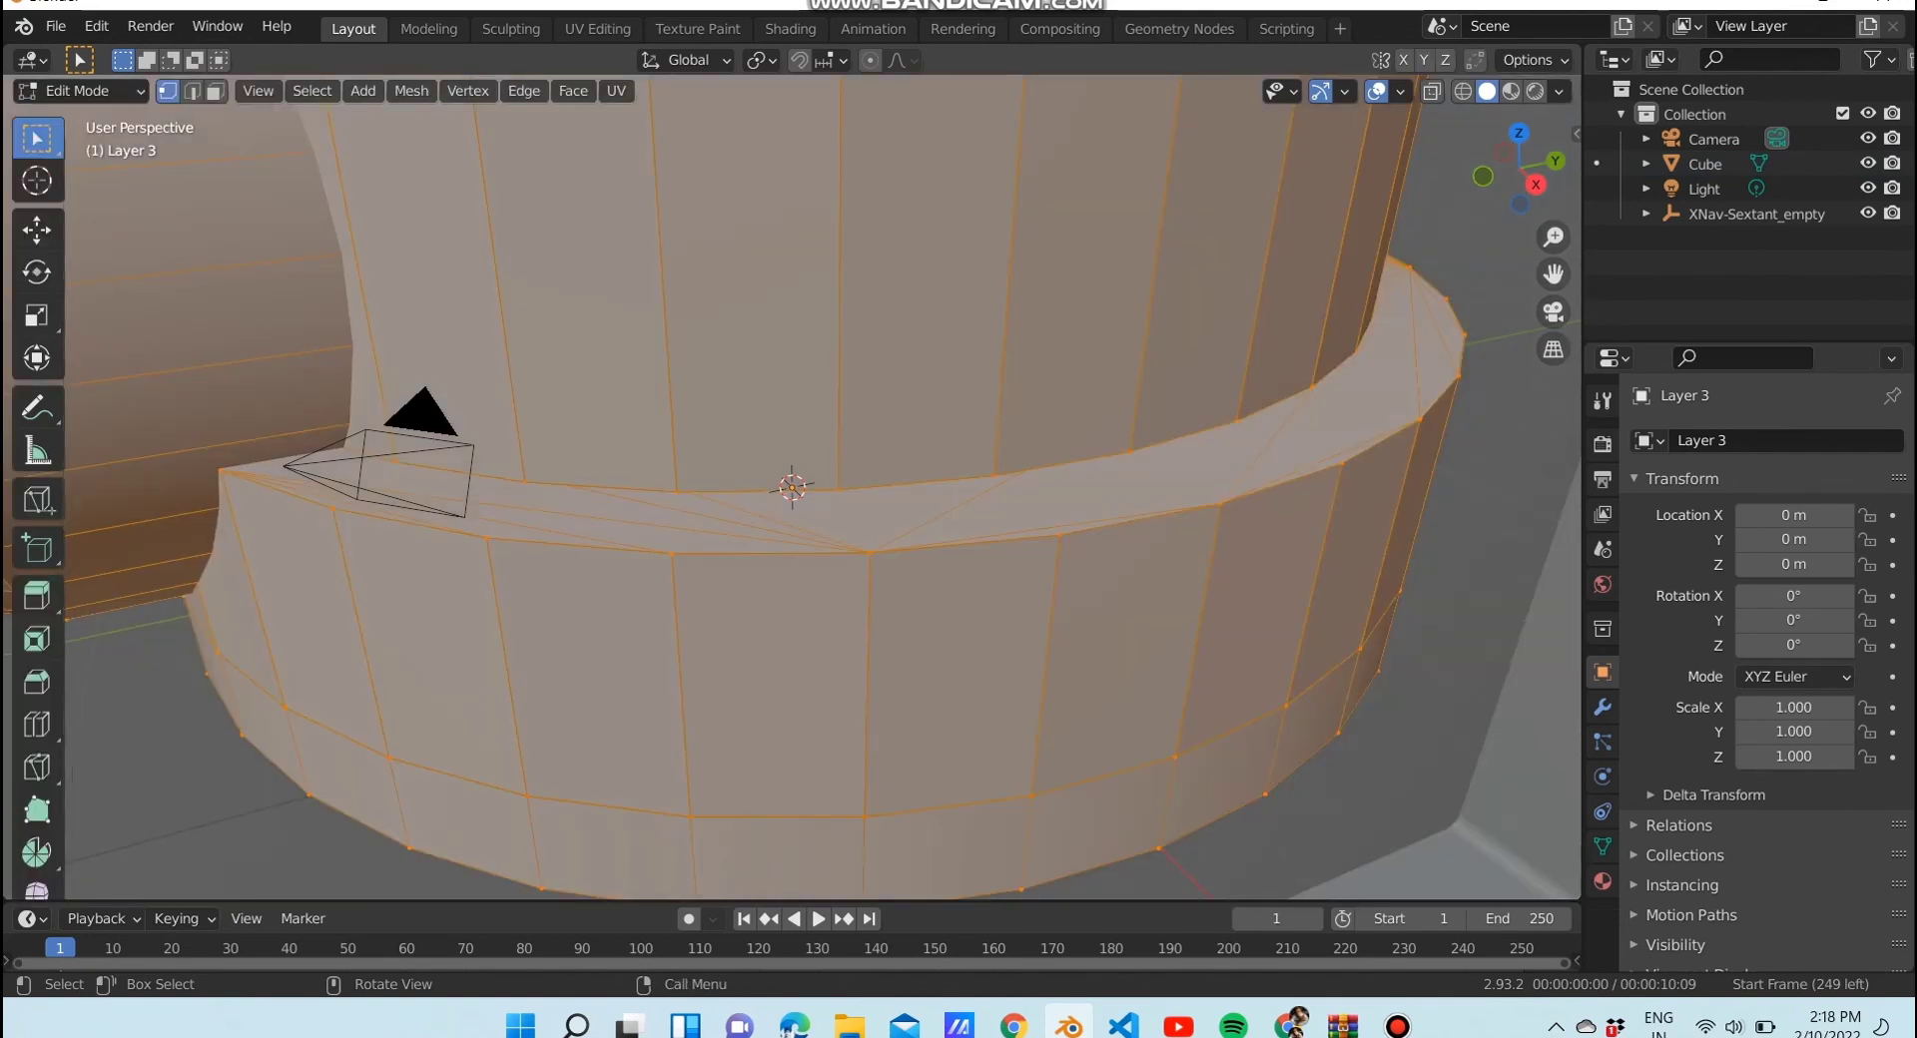
click(80, 91)
click(79, 120)
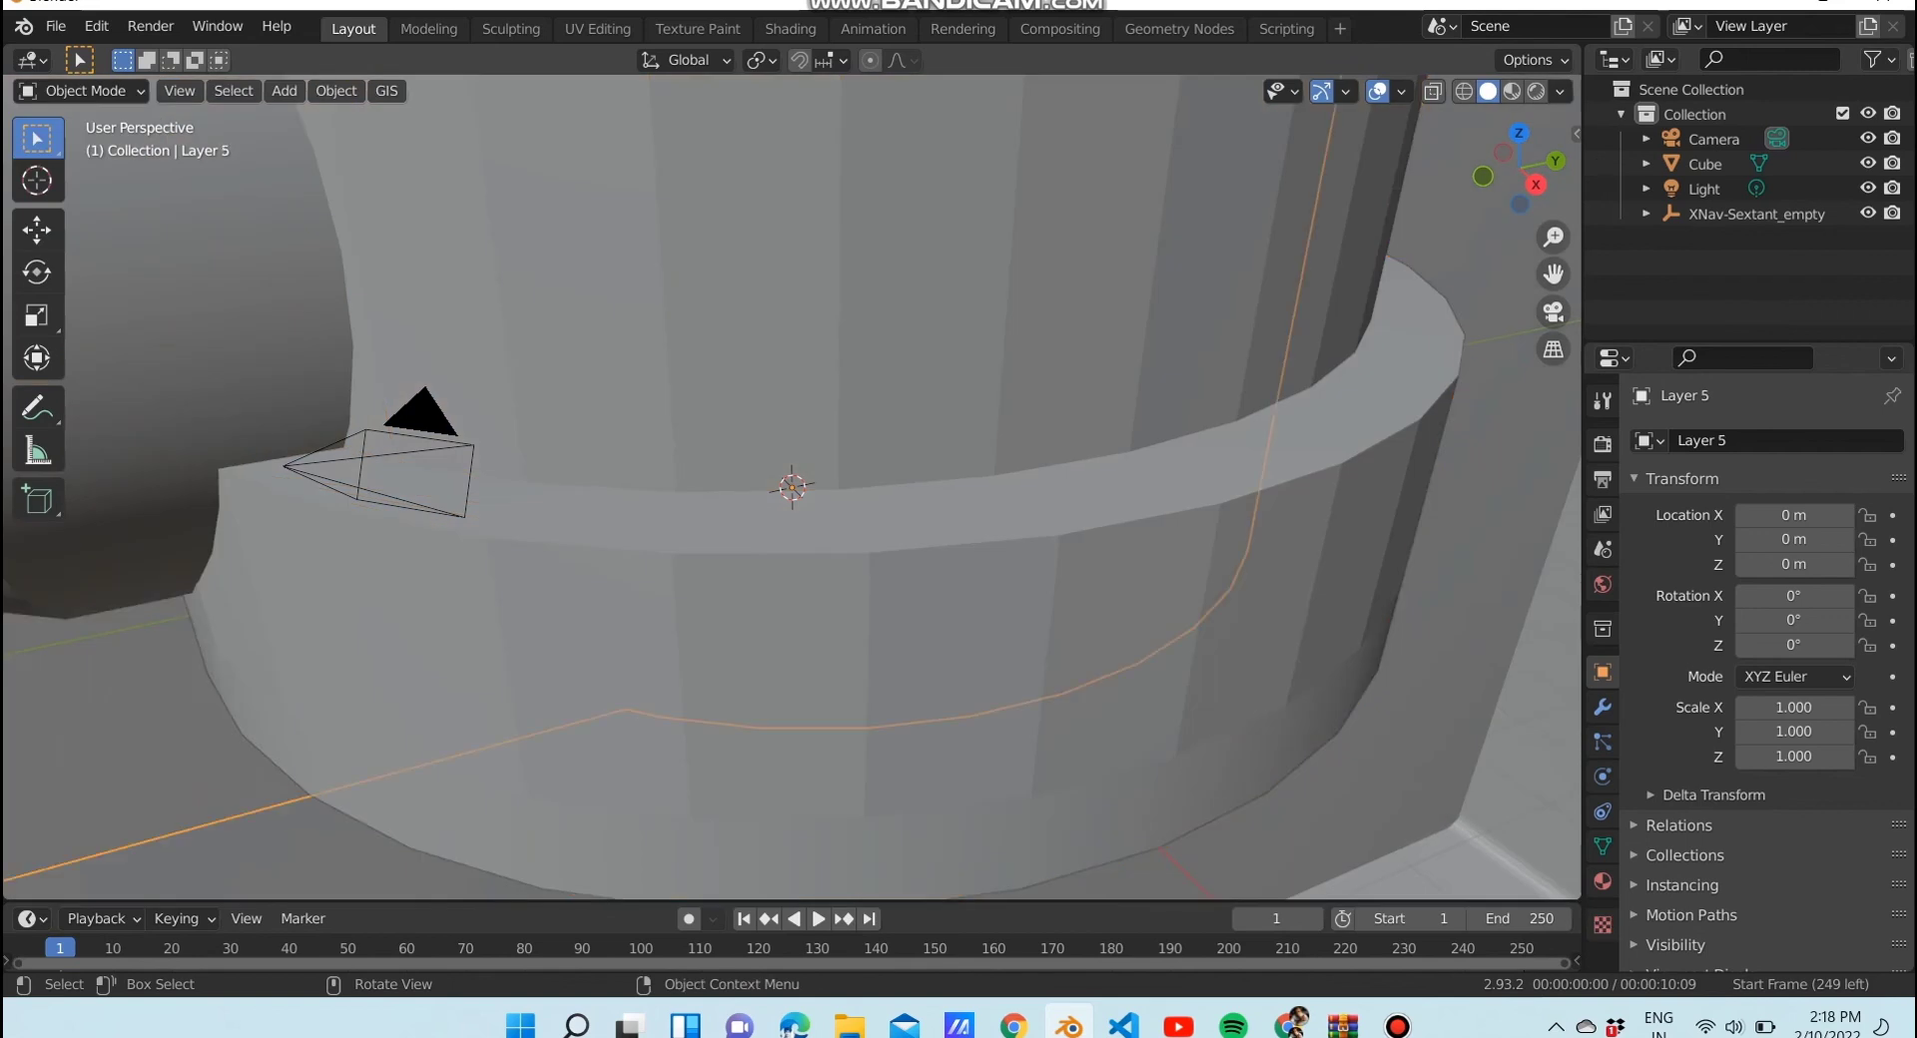